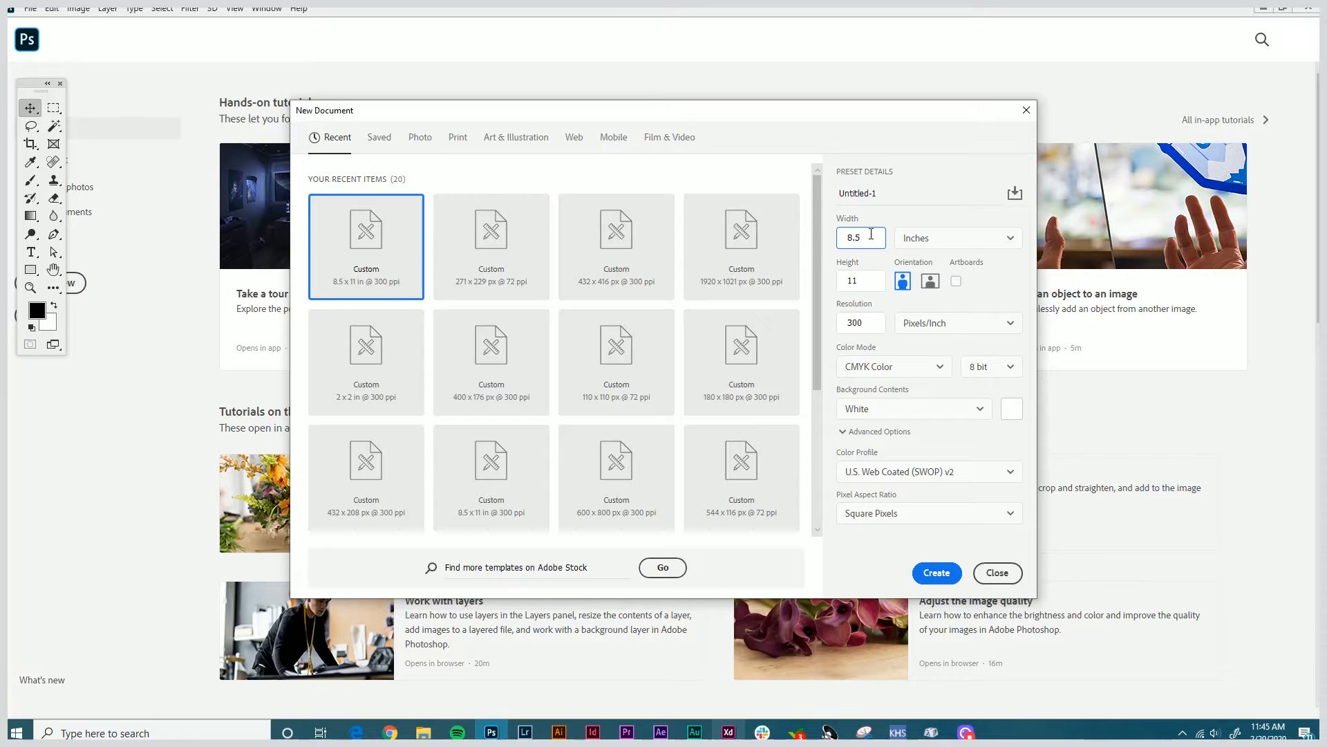
Create a new portrait document 8.5 by 11 inches at 300 pixels/inch in CMYK Color with a white background.
click(867, 282)
click(864, 322)
click(934, 573)
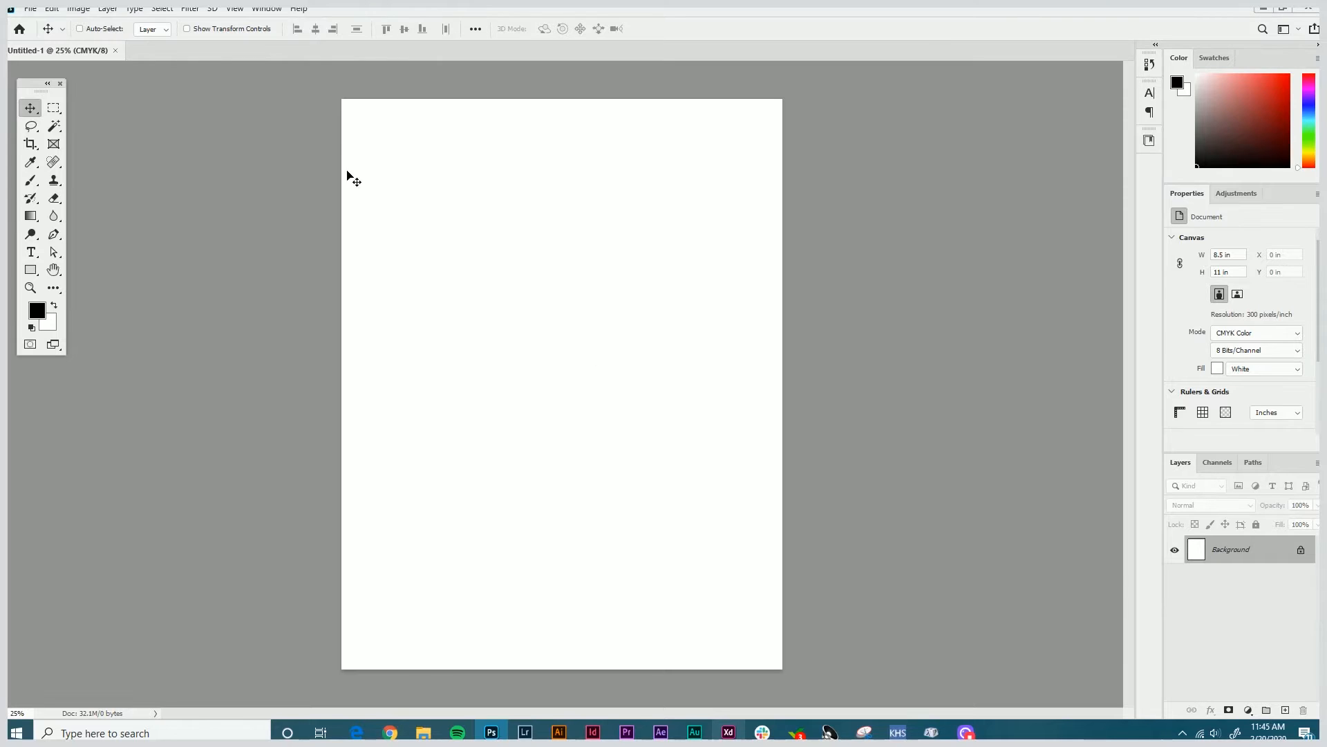
Start a Create From Image pattern in the library from the green leaf photo, closing the separate photo preview.
click(265, 9)
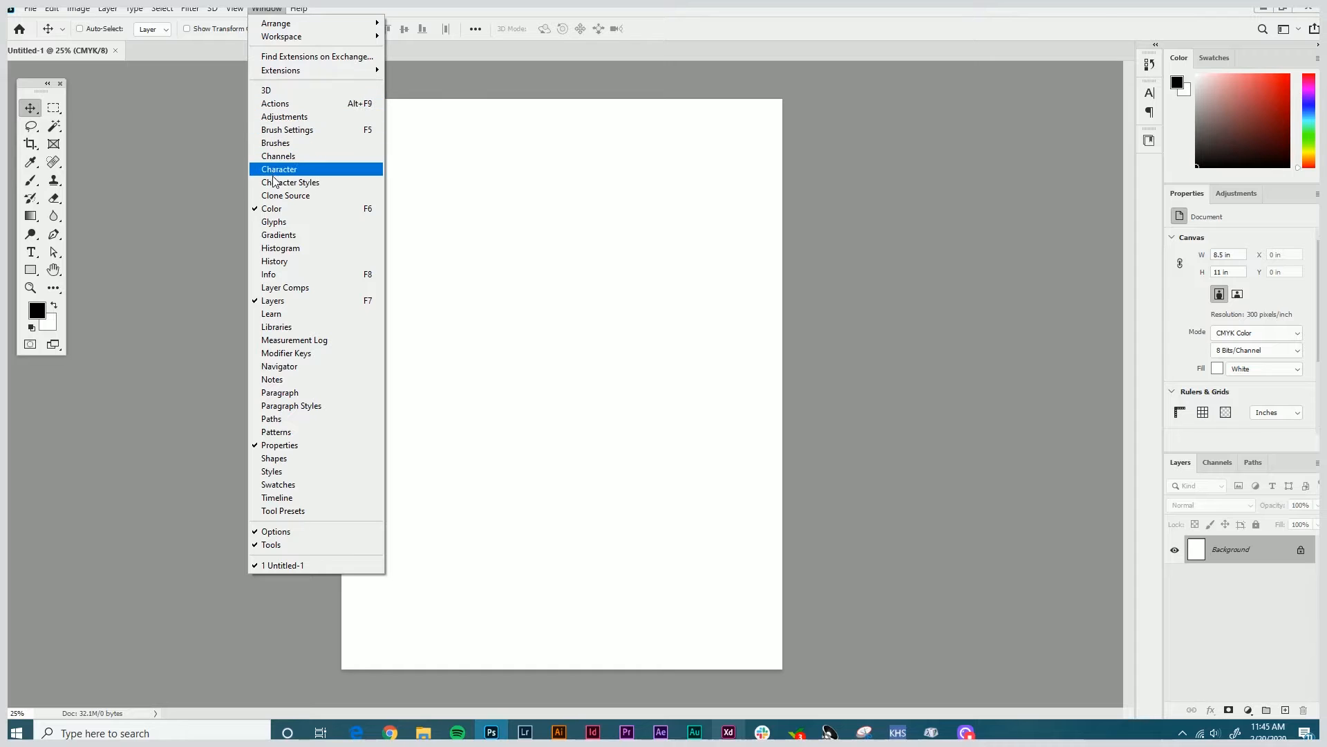
click(281, 326)
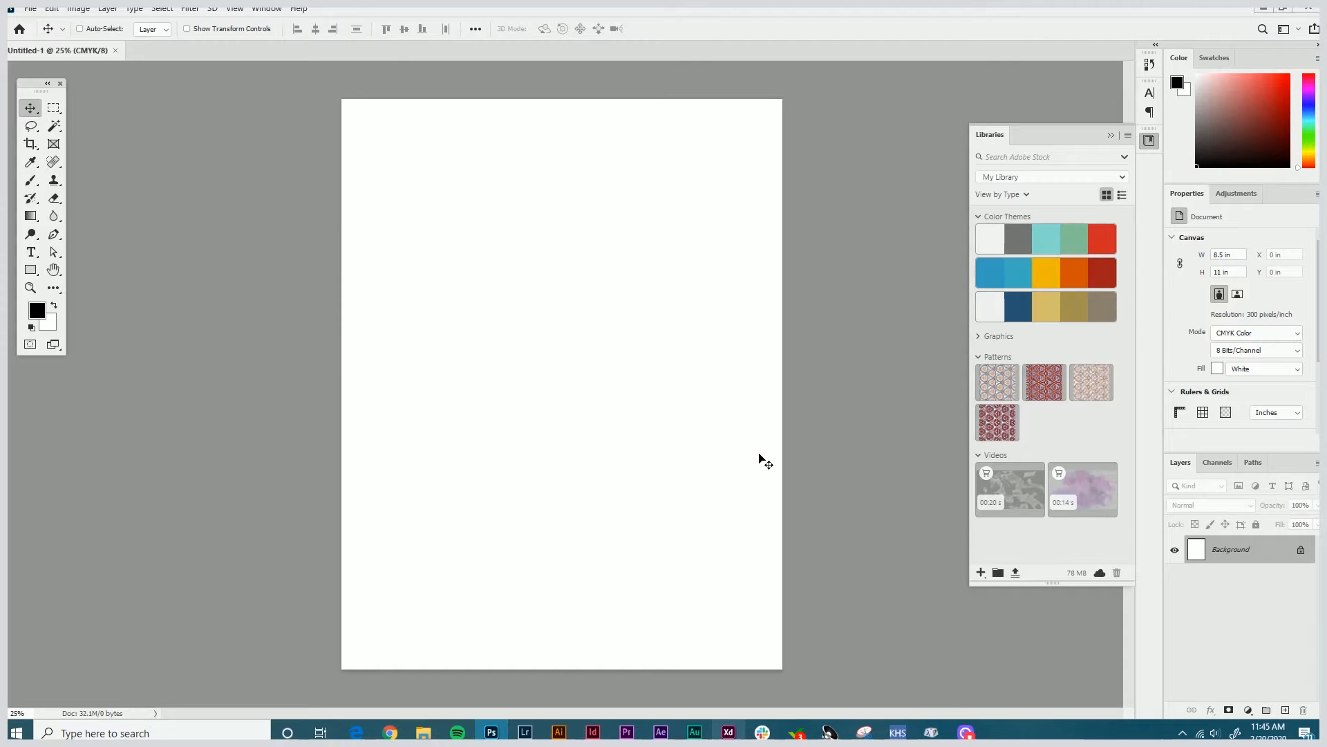
click(983, 574)
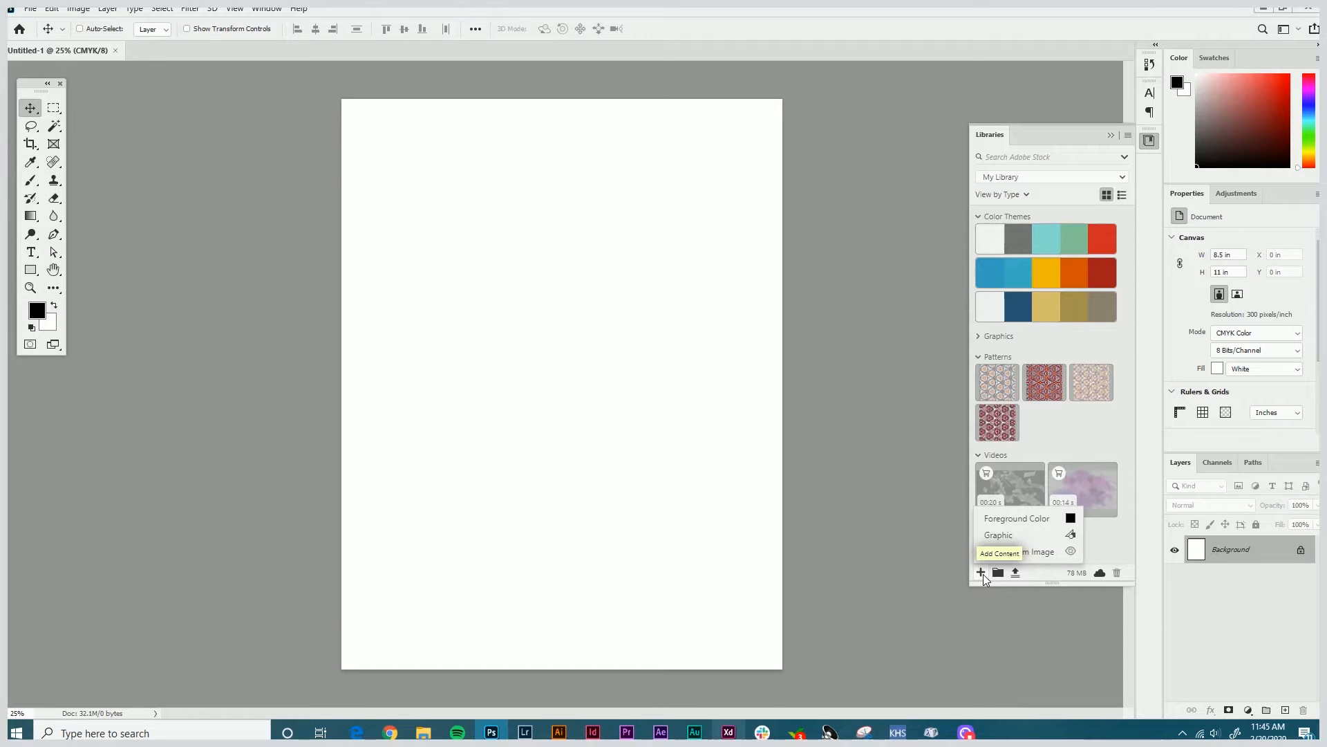
click(1030, 553)
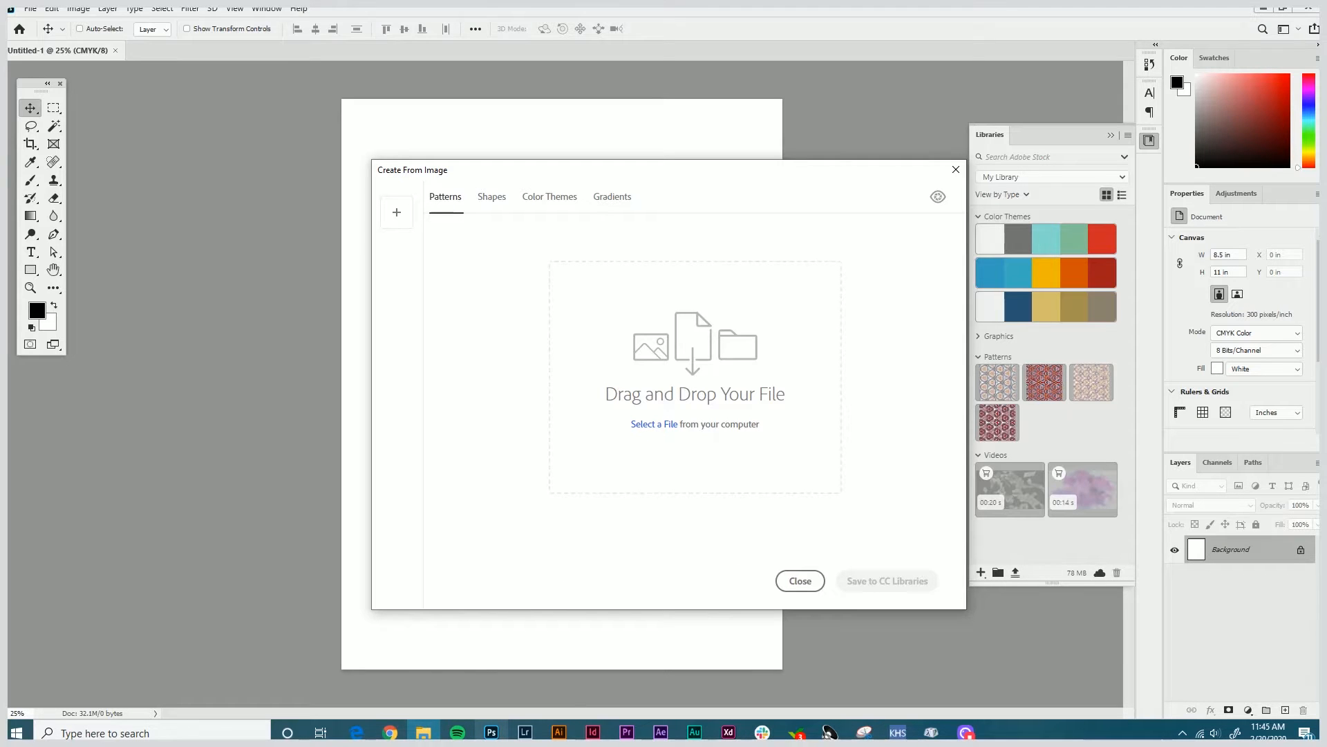
drag(888, 610, 690, 380)
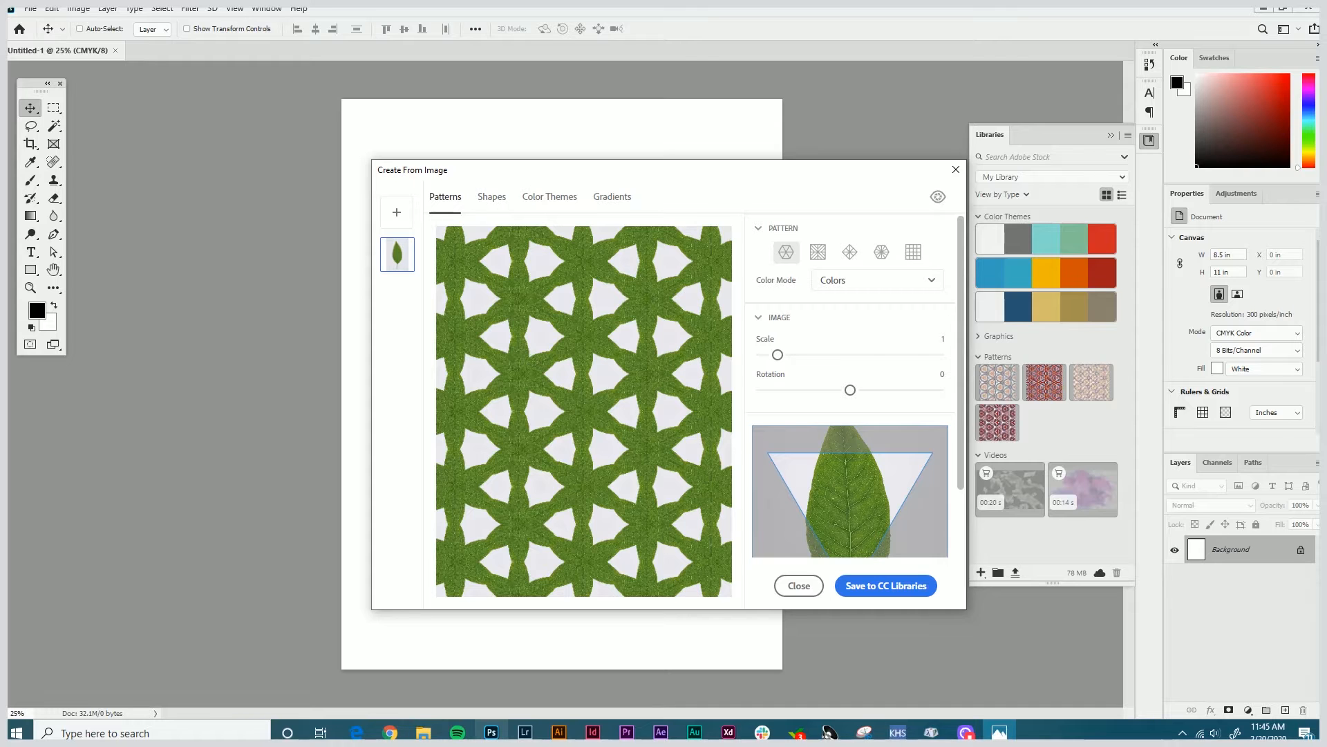
drag(939, 148, 872, 132)
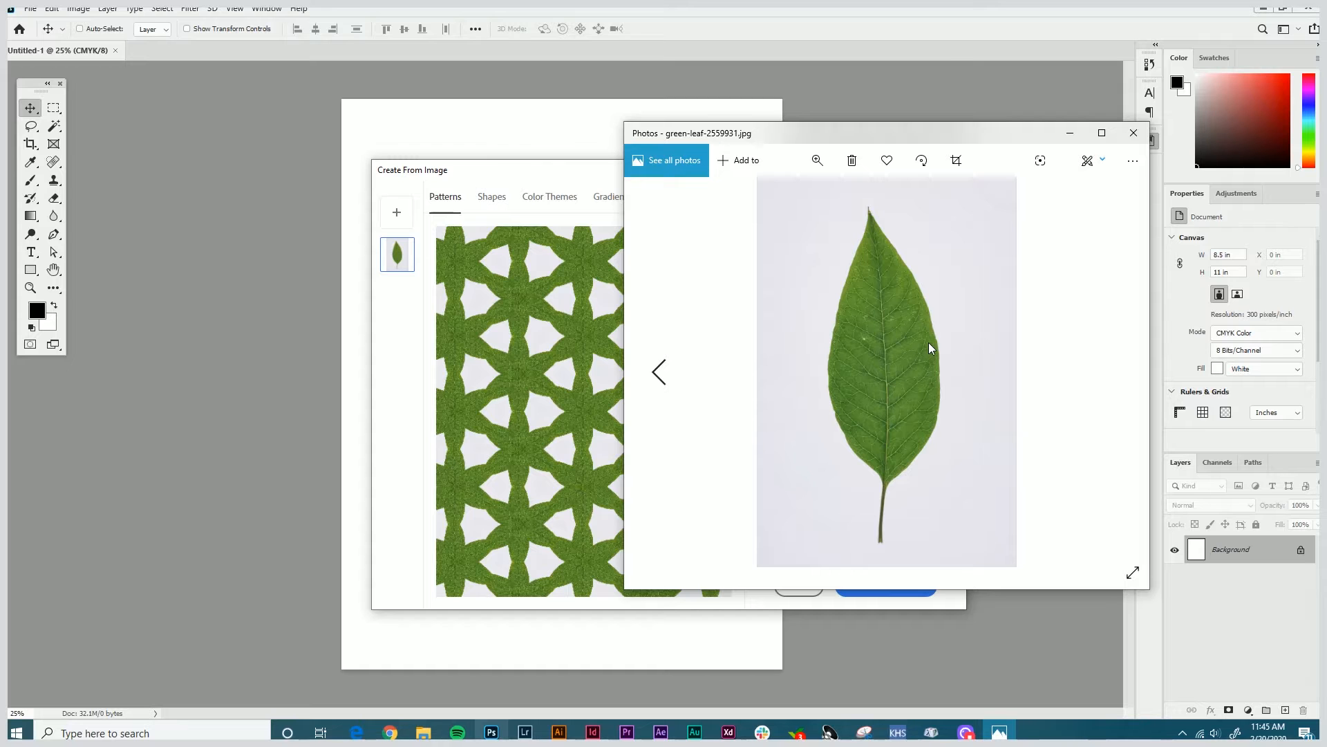
click(1134, 133)
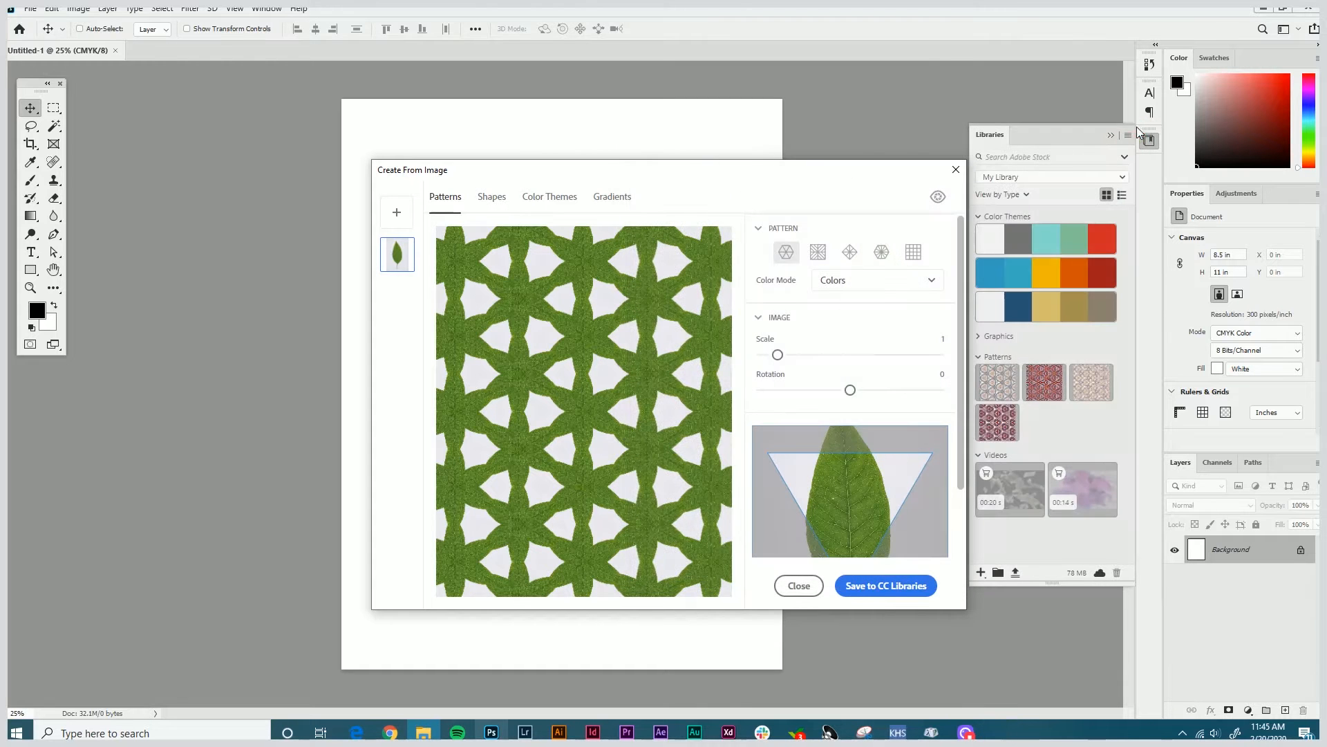
Try the leaf pattern with a rotation of 105 and a scale of 0.4, returning the rotation to about 0.
drag(851, 390, 903, 390)
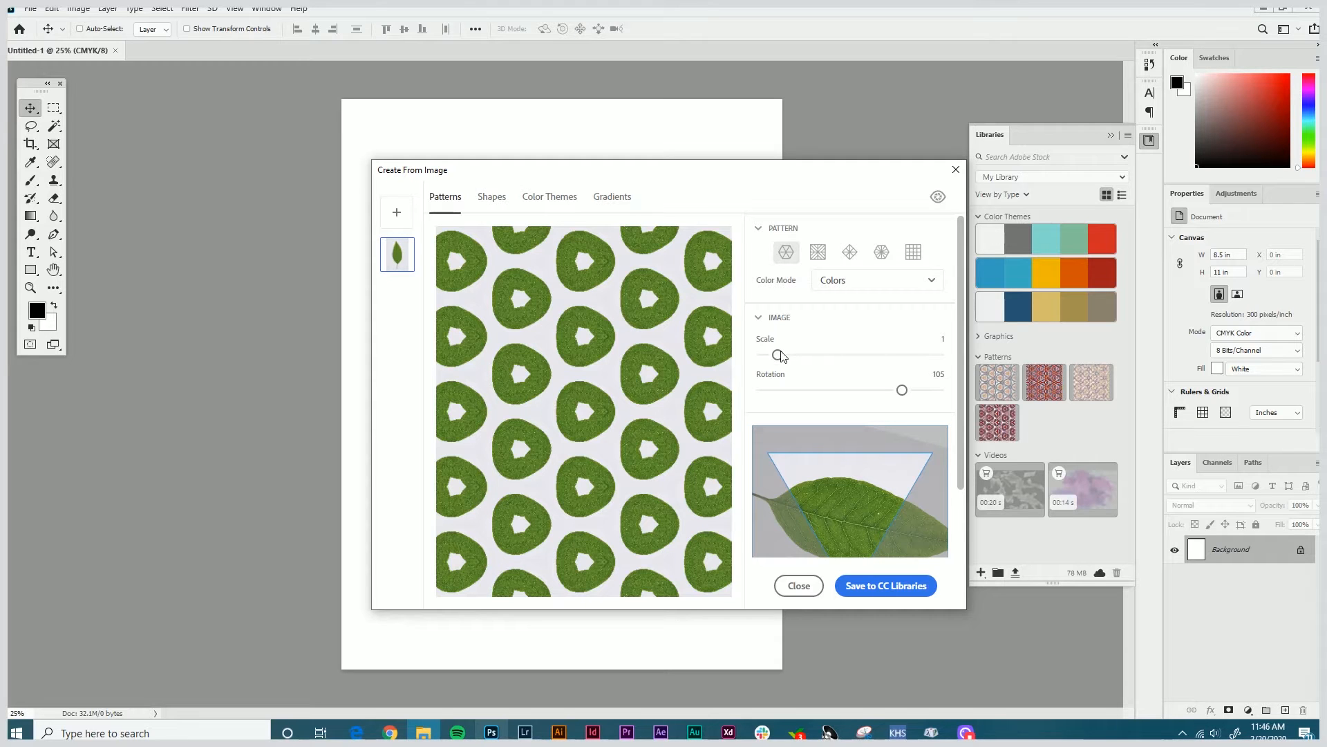
mouse_move(781, 359)
mouse_down()
mouse_move(792, 355)
mouse_move(766, 355)
mouse_up()
drag(902, 390, 850, 390)
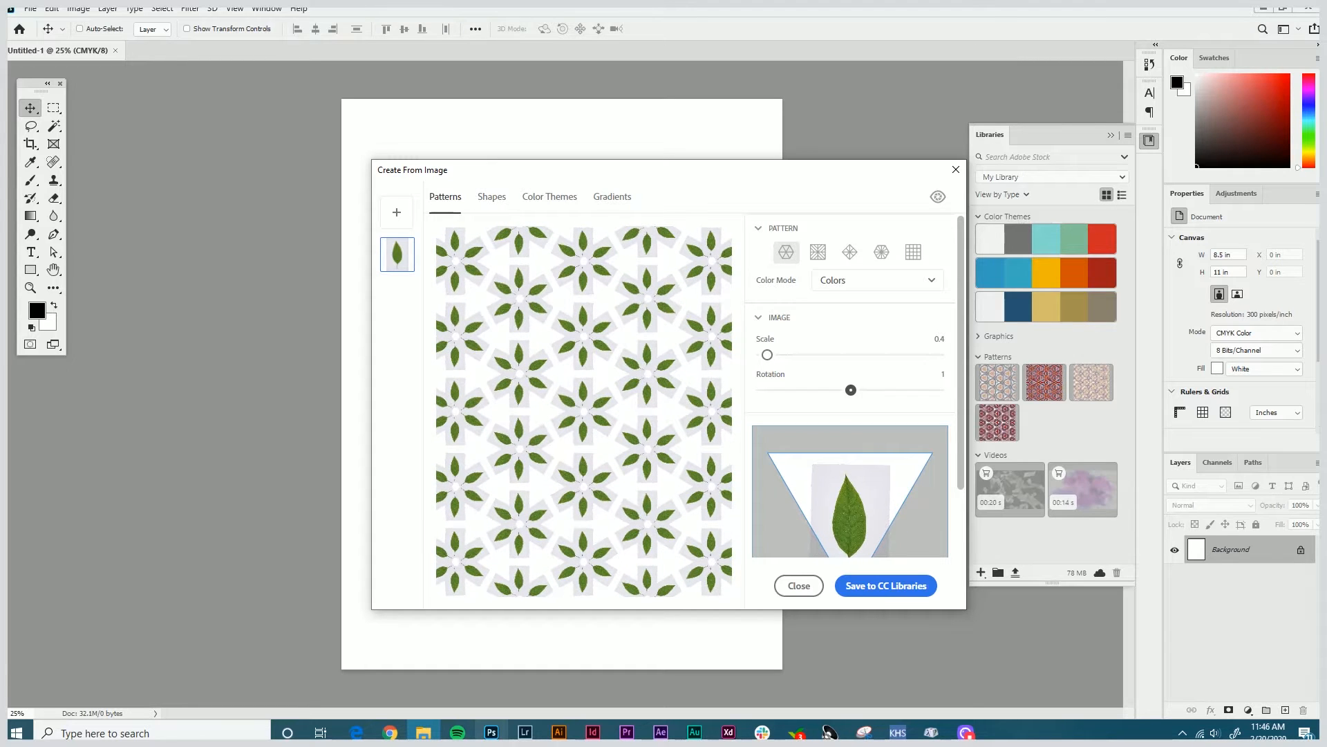
Set the leaf pattern's scale to 1.1 and rotation to 99, and shift the leaf toward the sampling triangle's upper-right corner.
drag(767, 355, 779, 355)
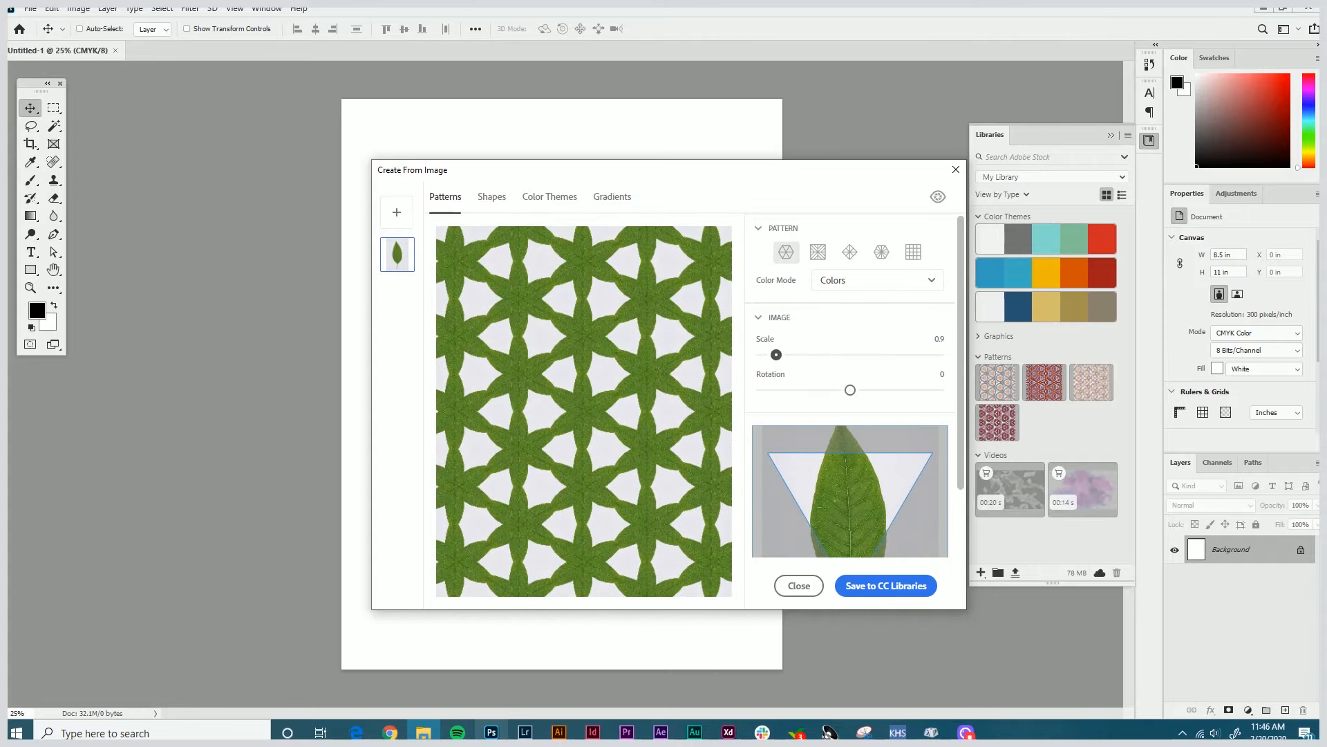
drag(851, 390, 900, 390)
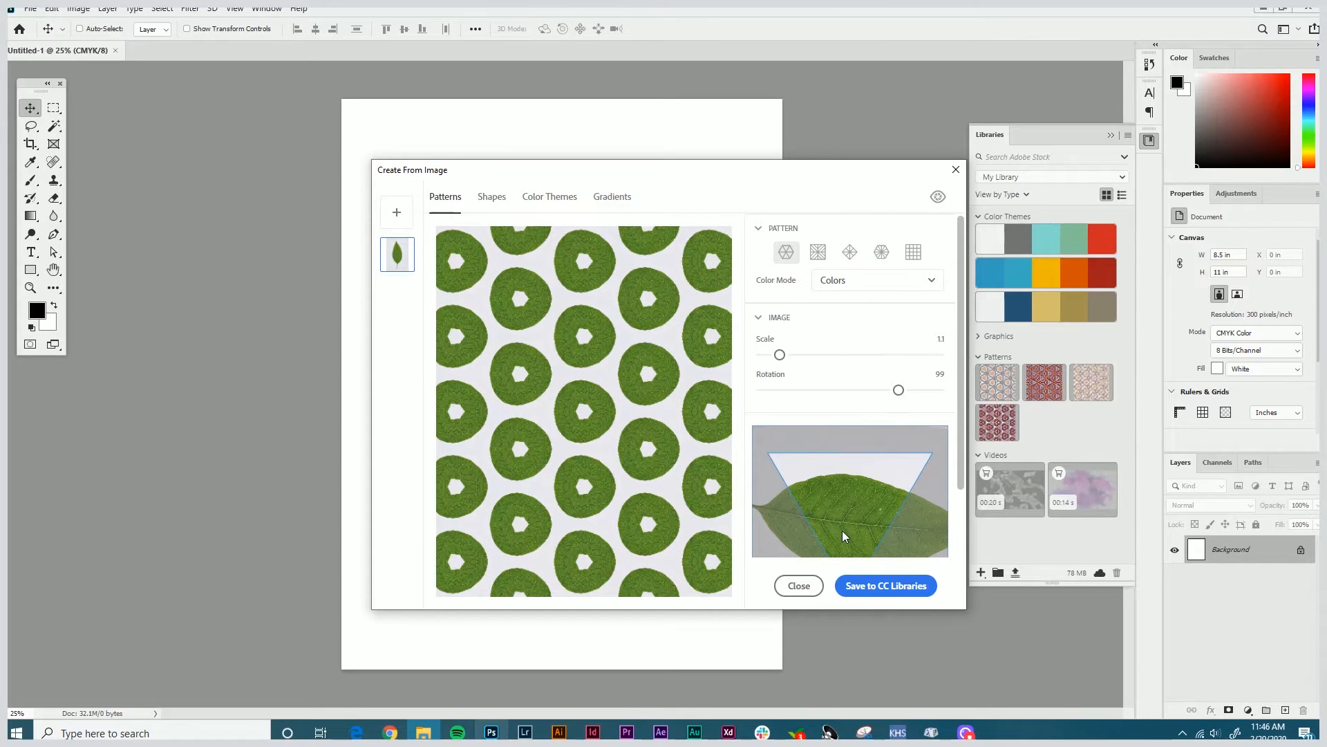
drag(843, 538, 949, 512)
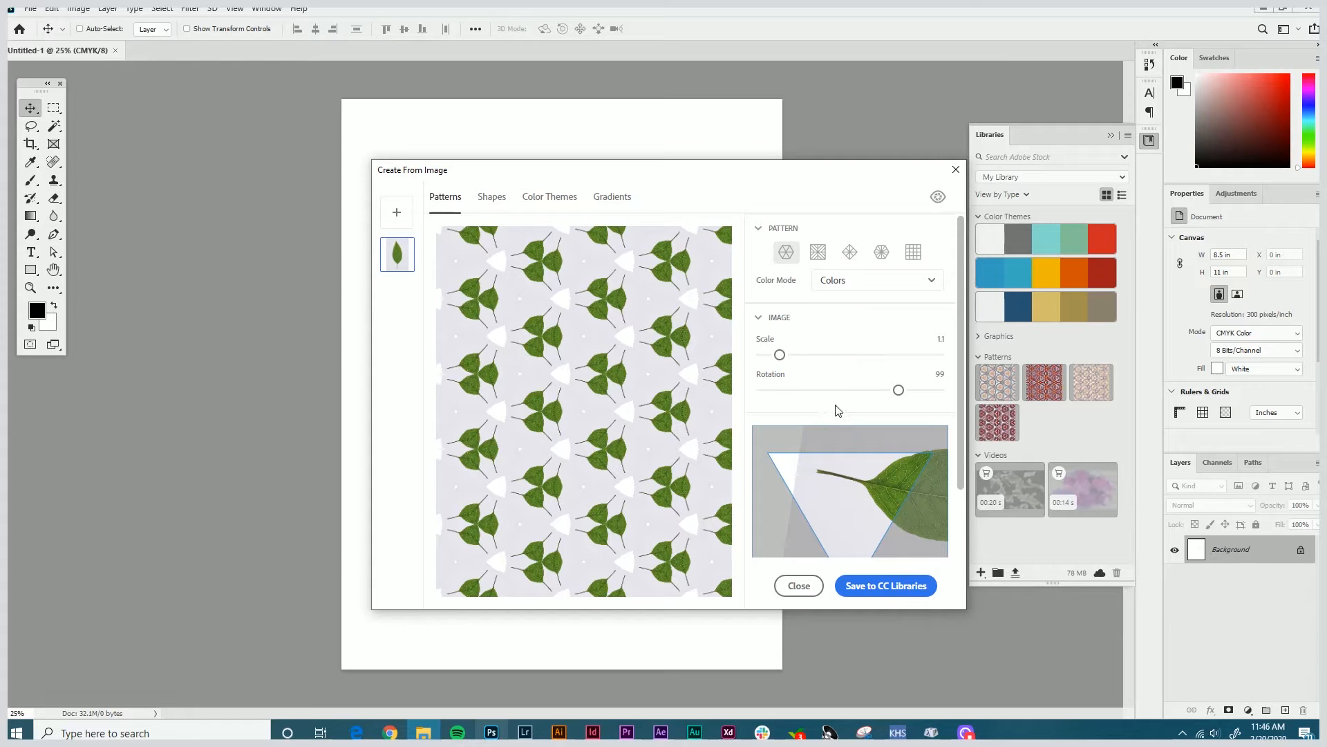
Save the leaf pattern to CC Libraries and apply it to the document as a pattern fill.
click(867, 587)
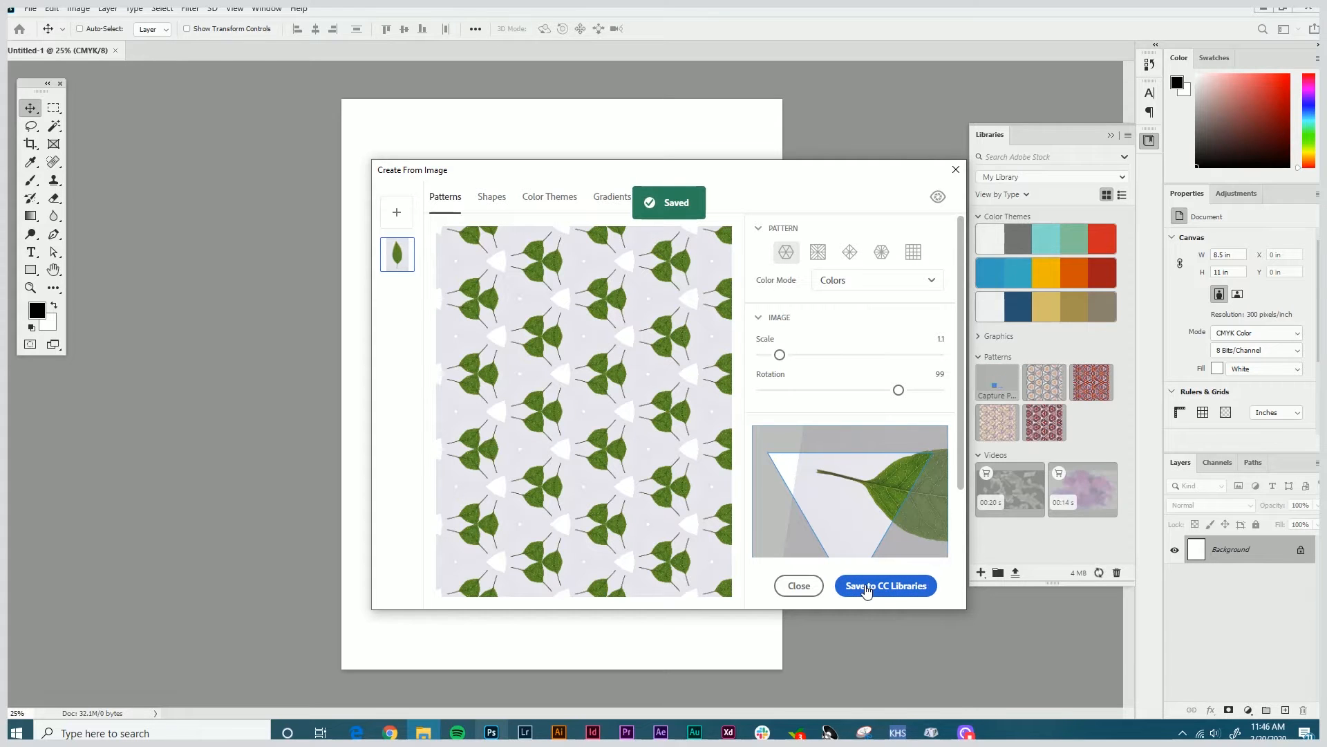
click(797, 585)
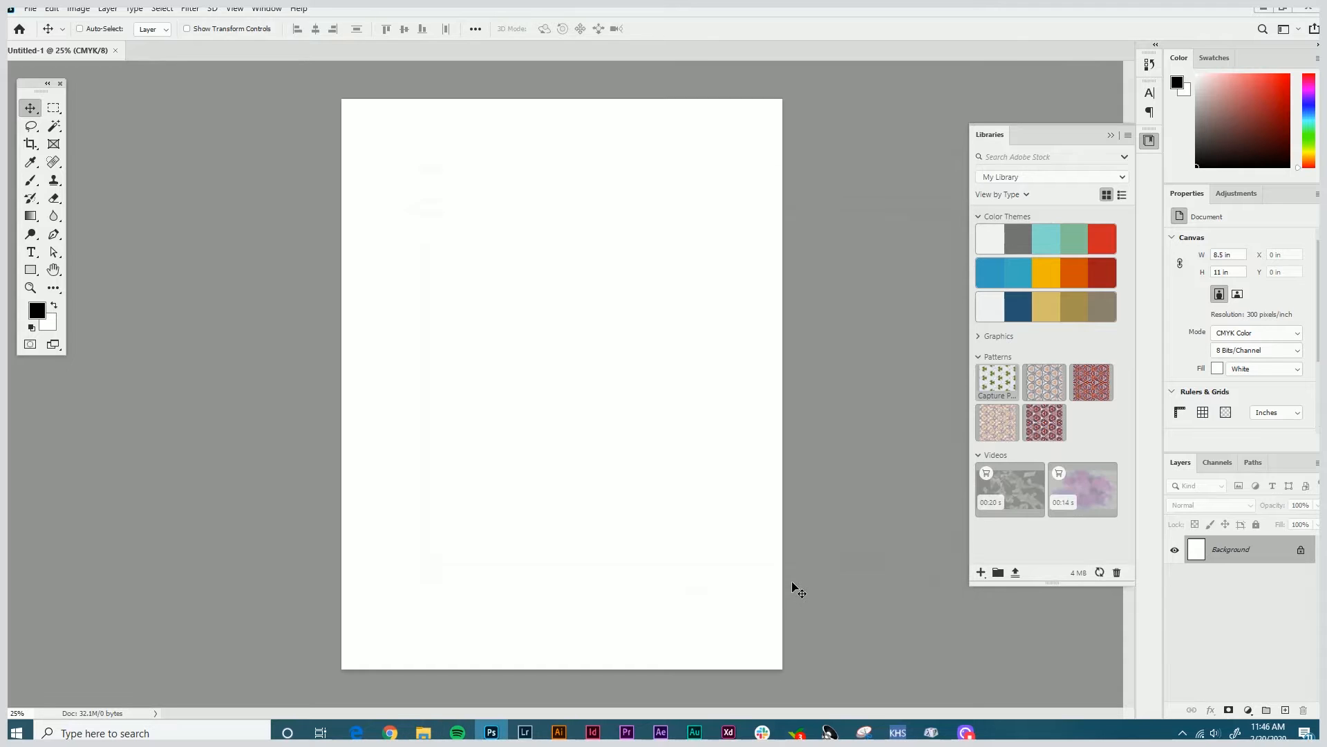
click(997, 377)
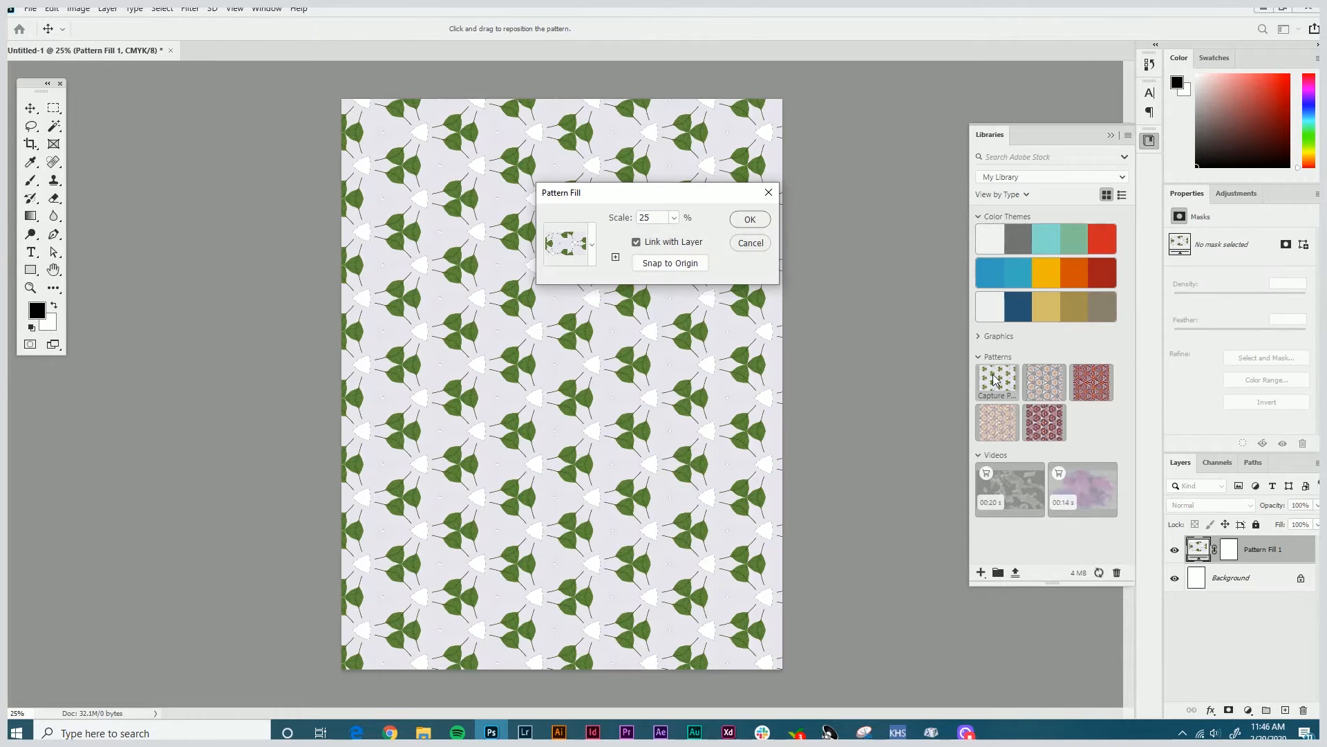
Try much smaller scales for the leaf pattern fill, such as 1% and 12%.
drag(662, 196, 823, 315)
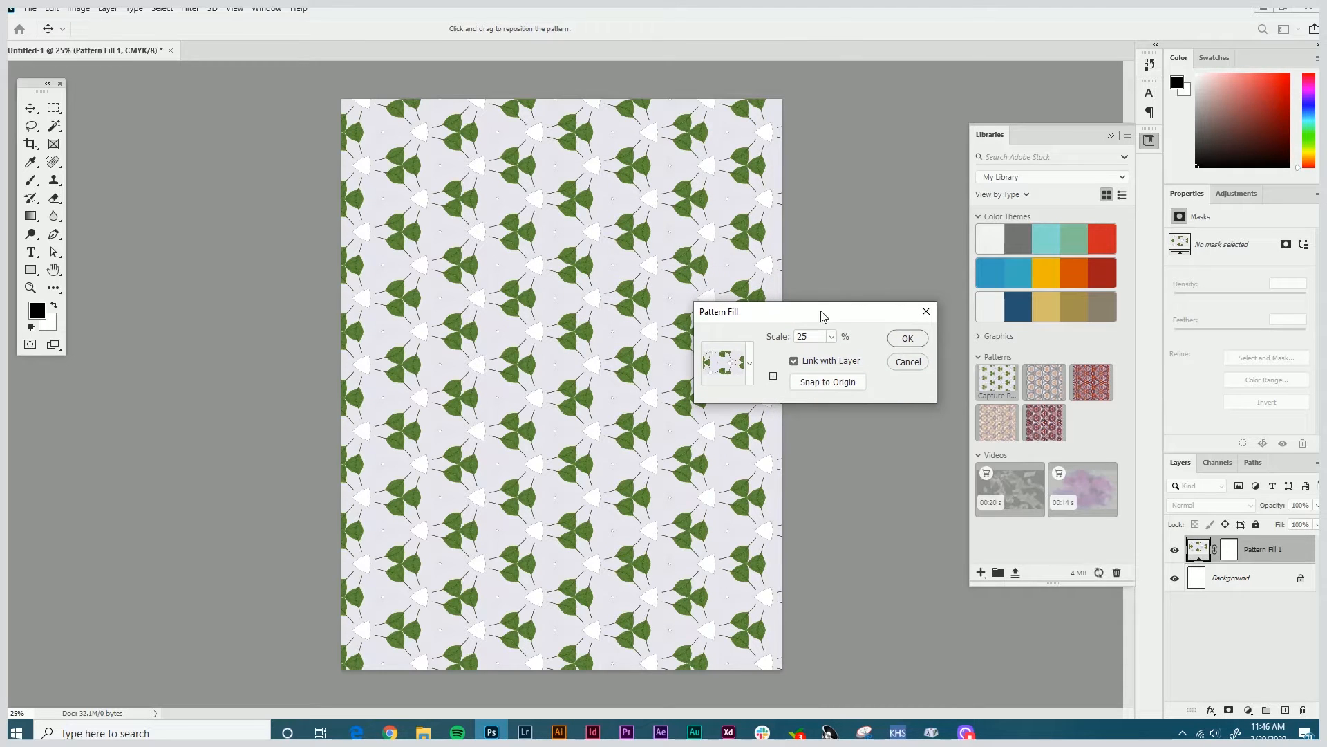
click(832, 337)
mouse_move(832, 360)
mouse_down()
mouse_move(843, 354)
mouse_move(830, 355)
mouse_up()
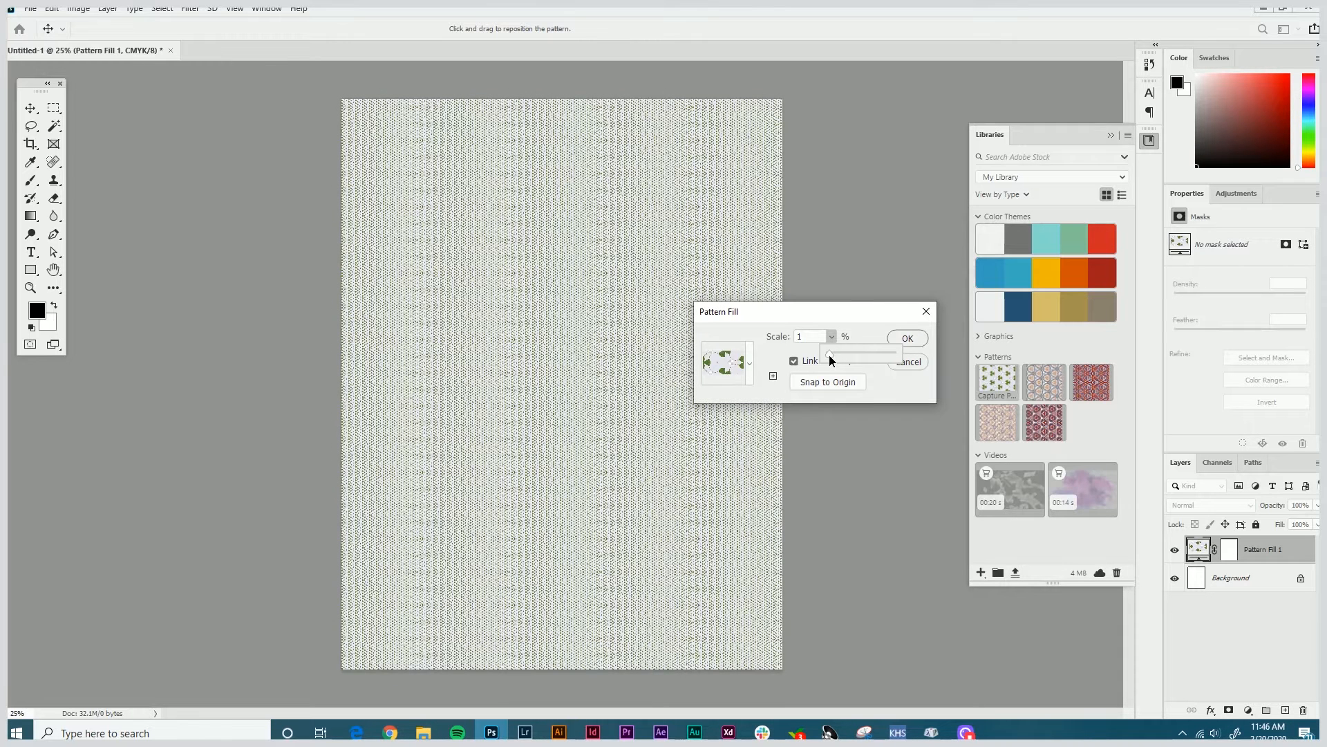
drag(830, 355, 831, 355)
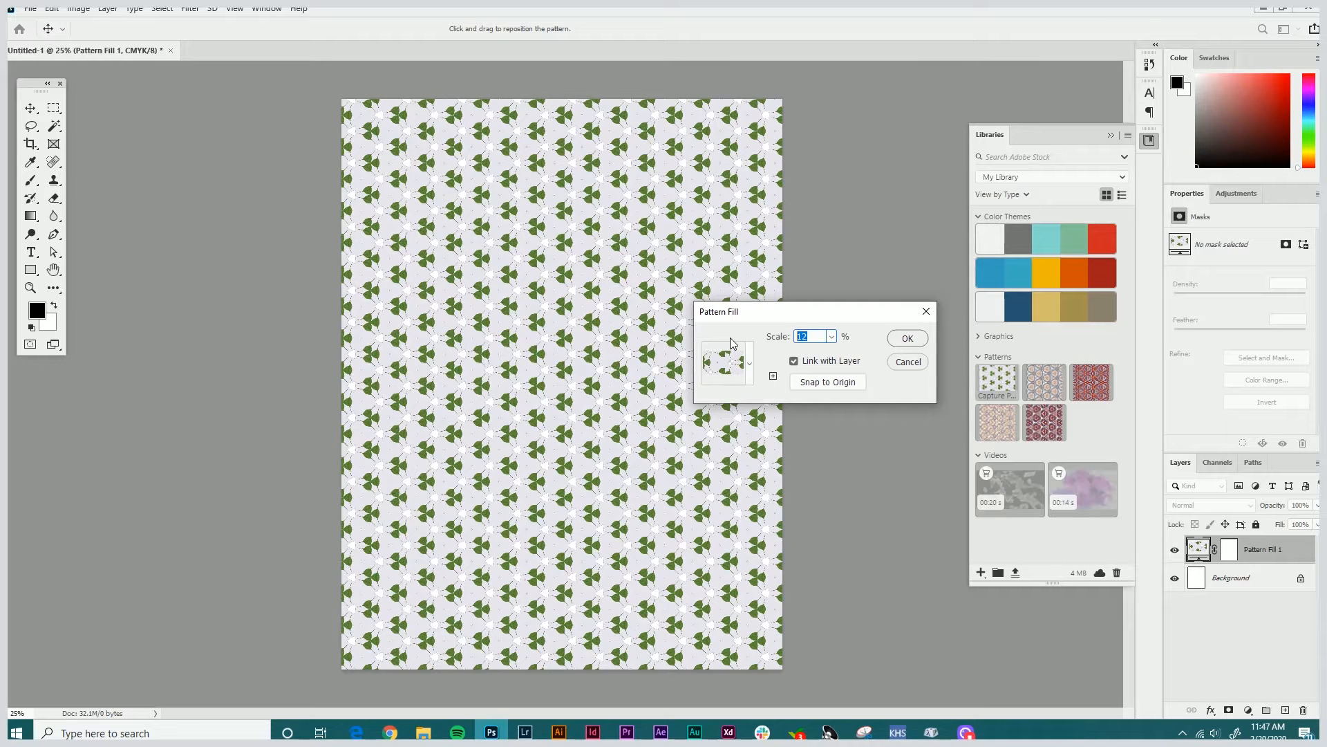
key(Return)
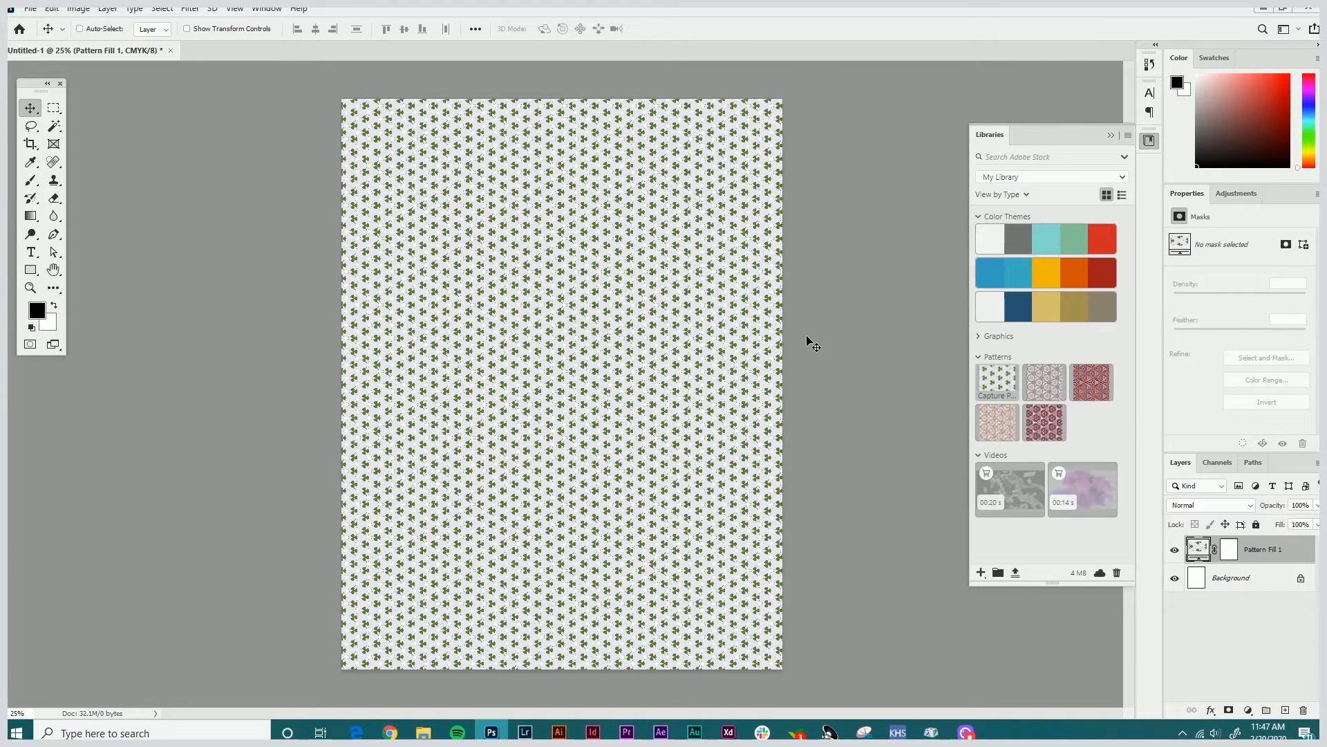
Set the scale of the leaf pattern fill layer to 25%.
double_click(1197, 549)
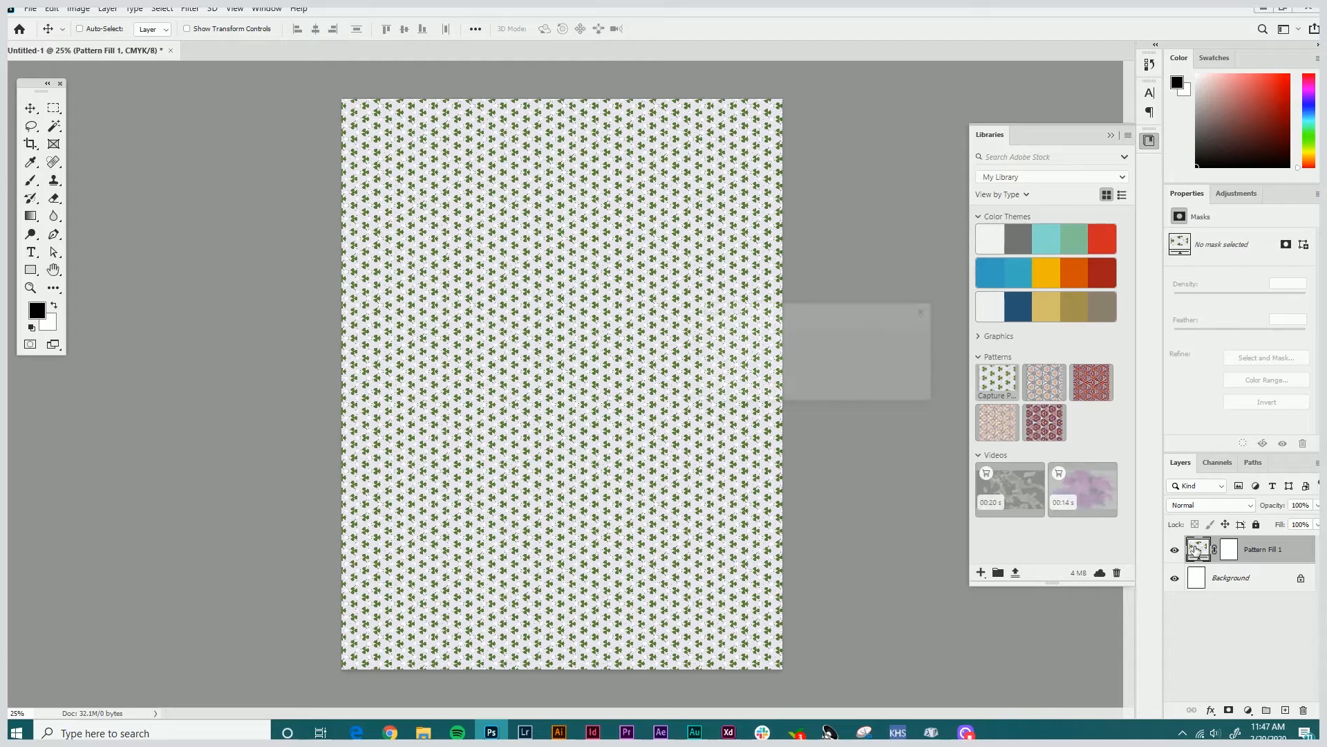
double_click(805, 335)
text(5)
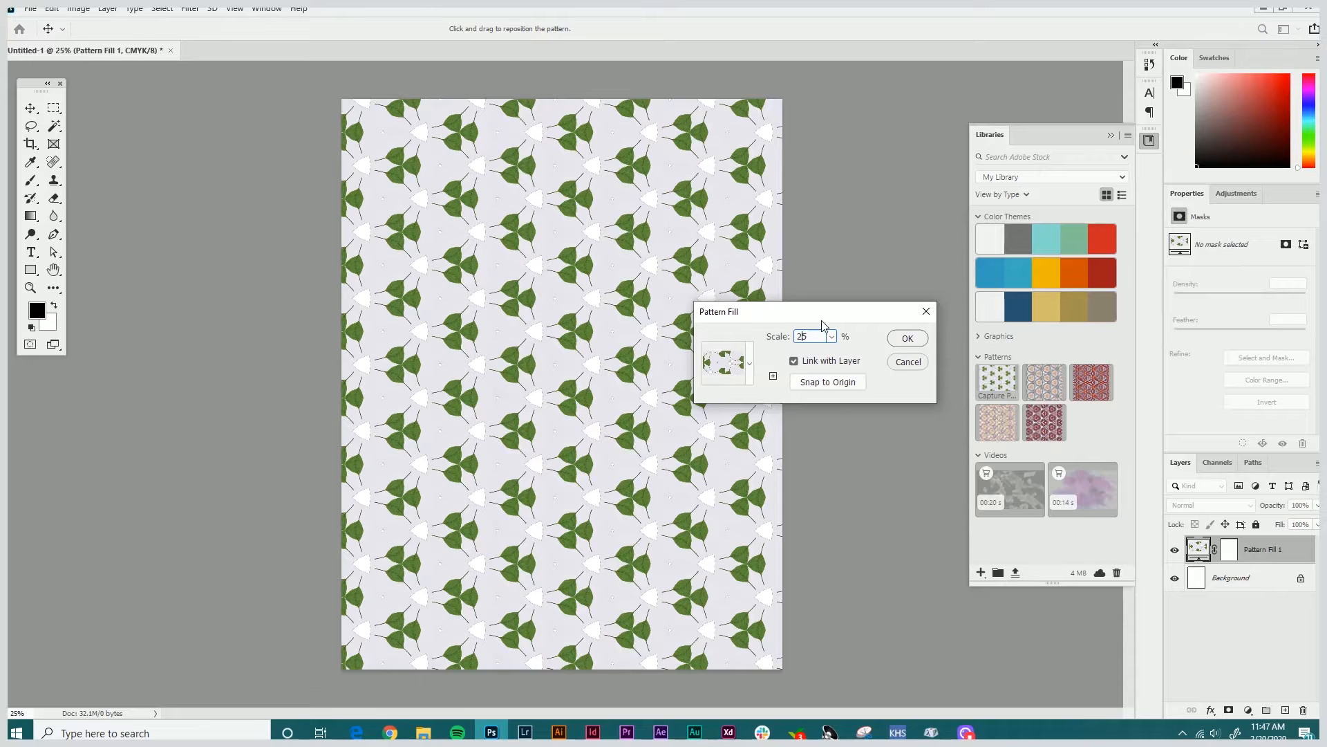
click(906, 338)
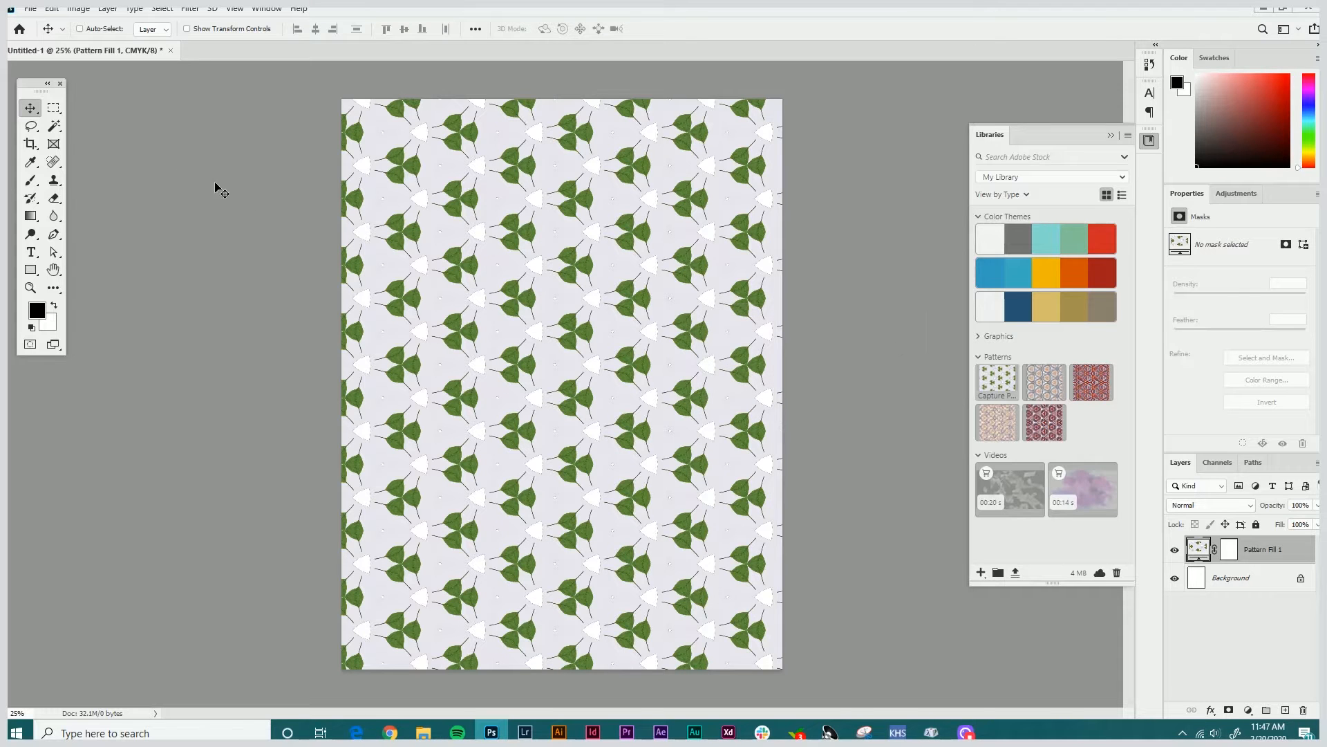
Add the text LEAF over the pattern in Sofia Pro Bold at 73 pt.
click(29, 254)
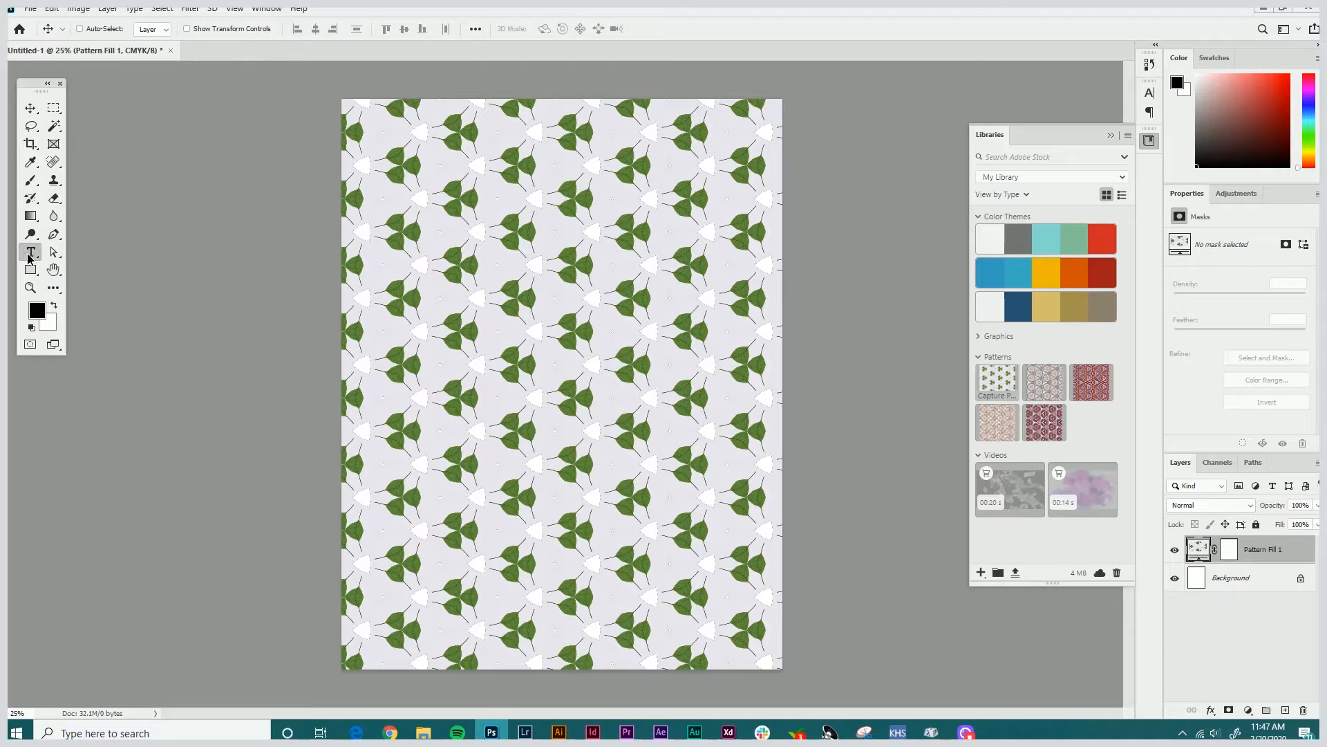
click(442, 358)
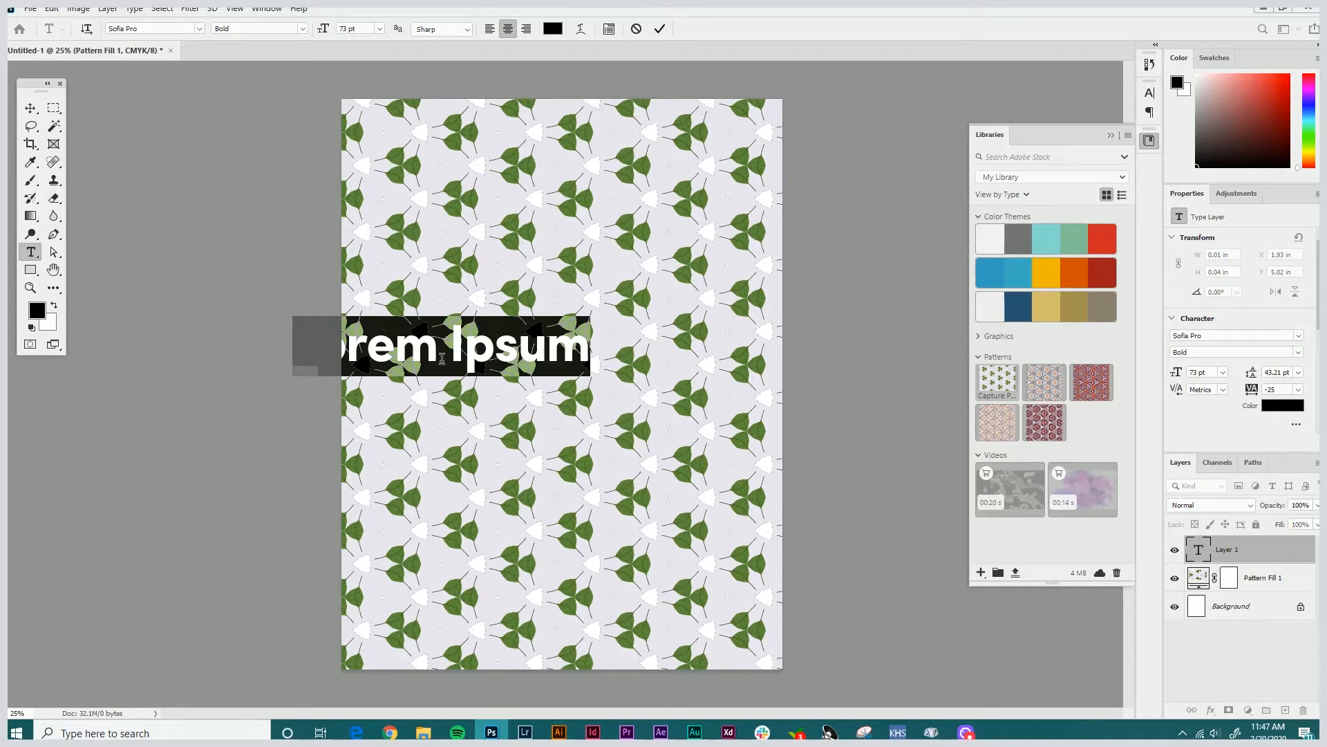
text(LEAF)
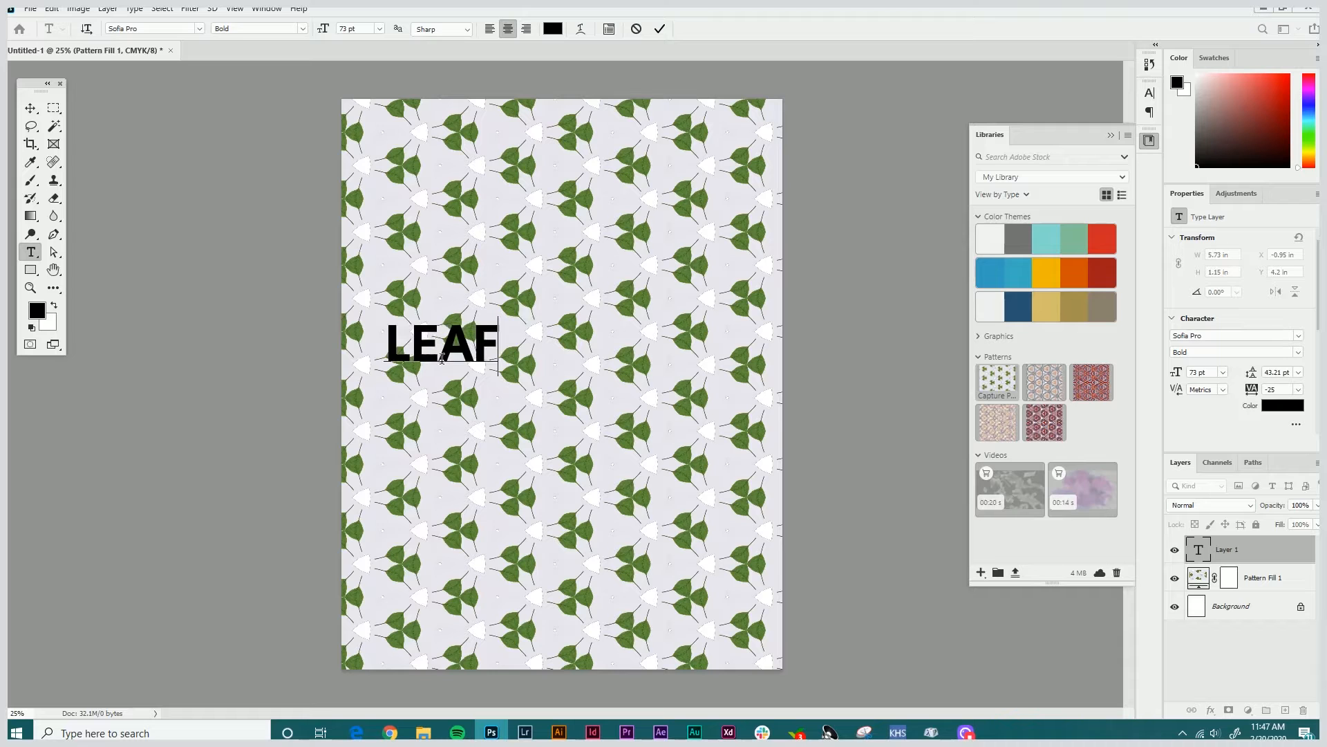
click(29, 107)
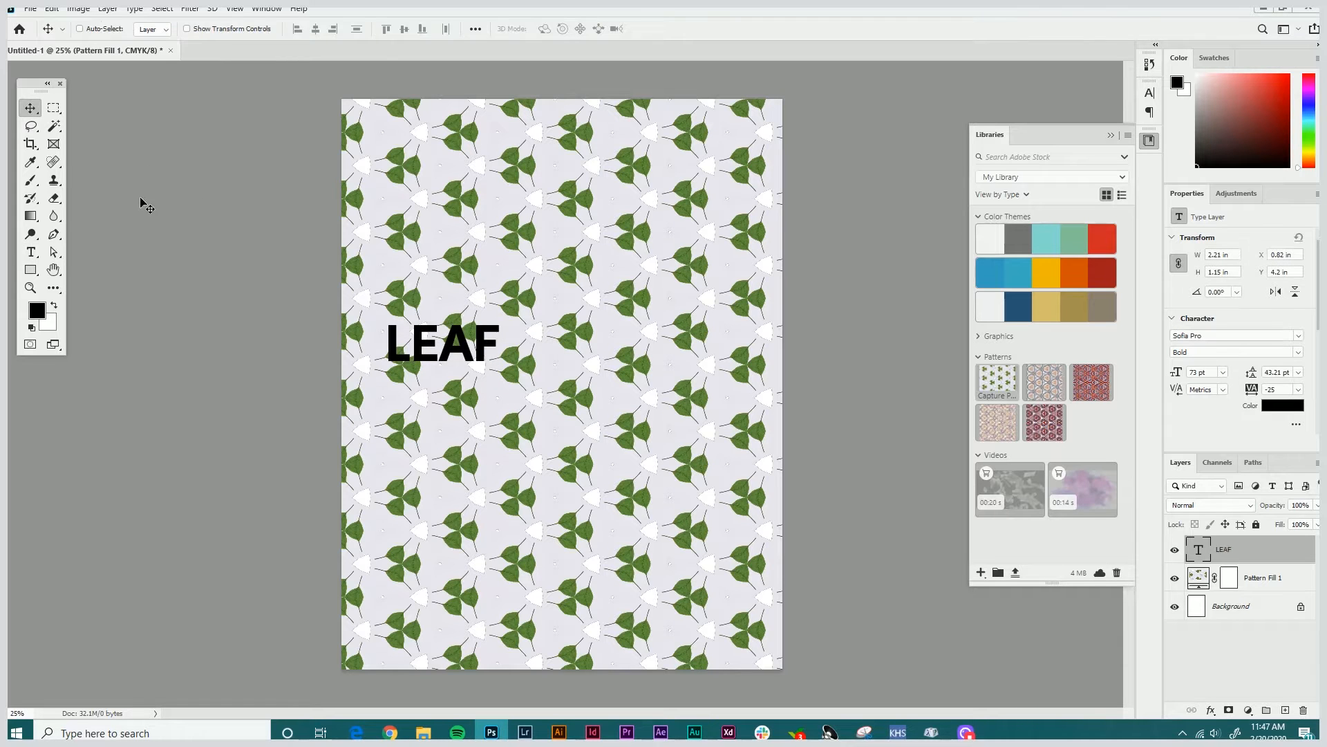
Change the LEAF text color to white (ffffff) by sampling a white area of the pattern.
click(266, 9)
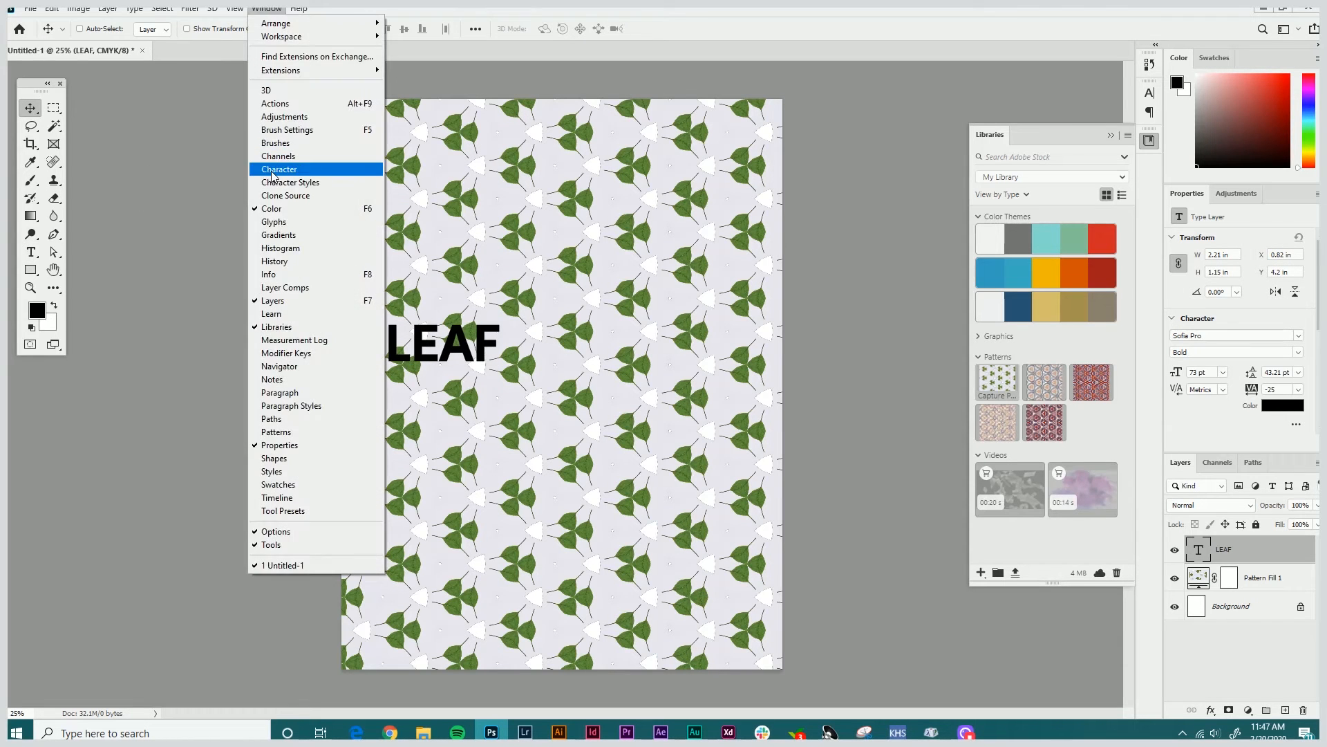
click(283, 172)
click(1112, 172)
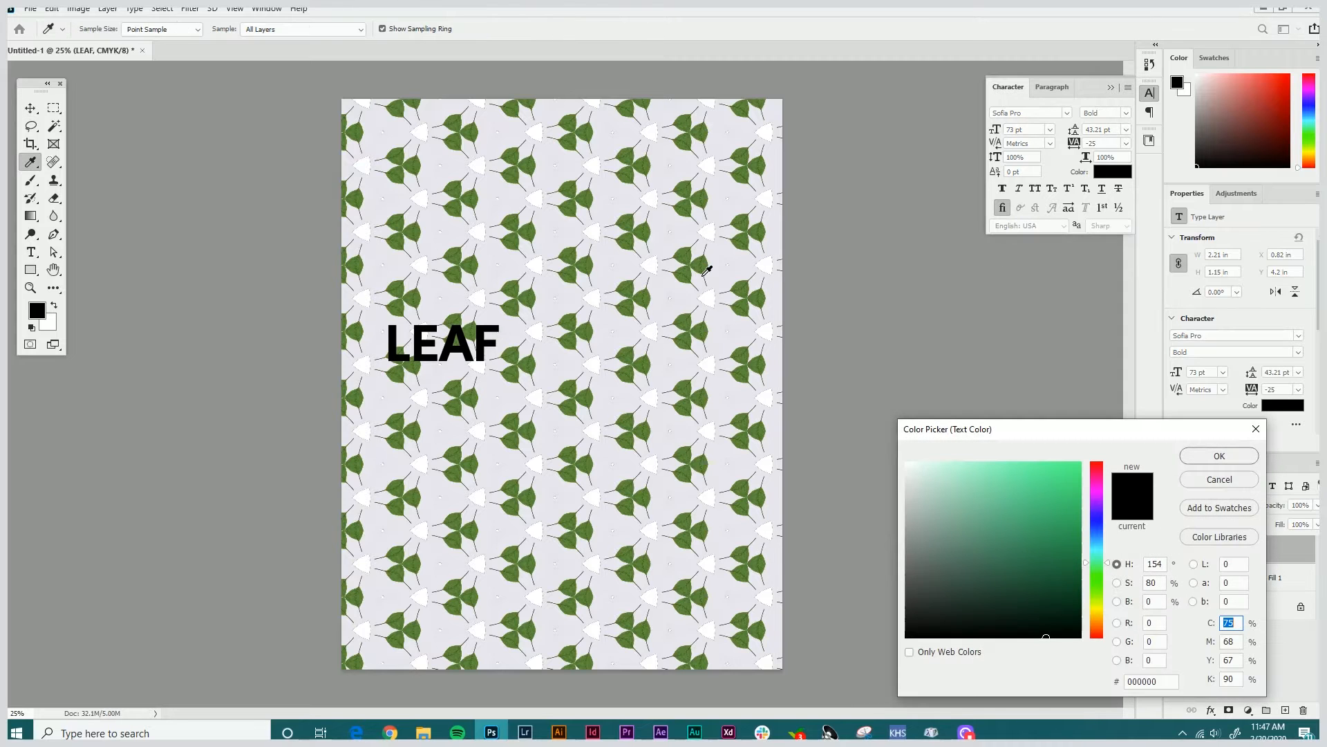
click(649, 264)
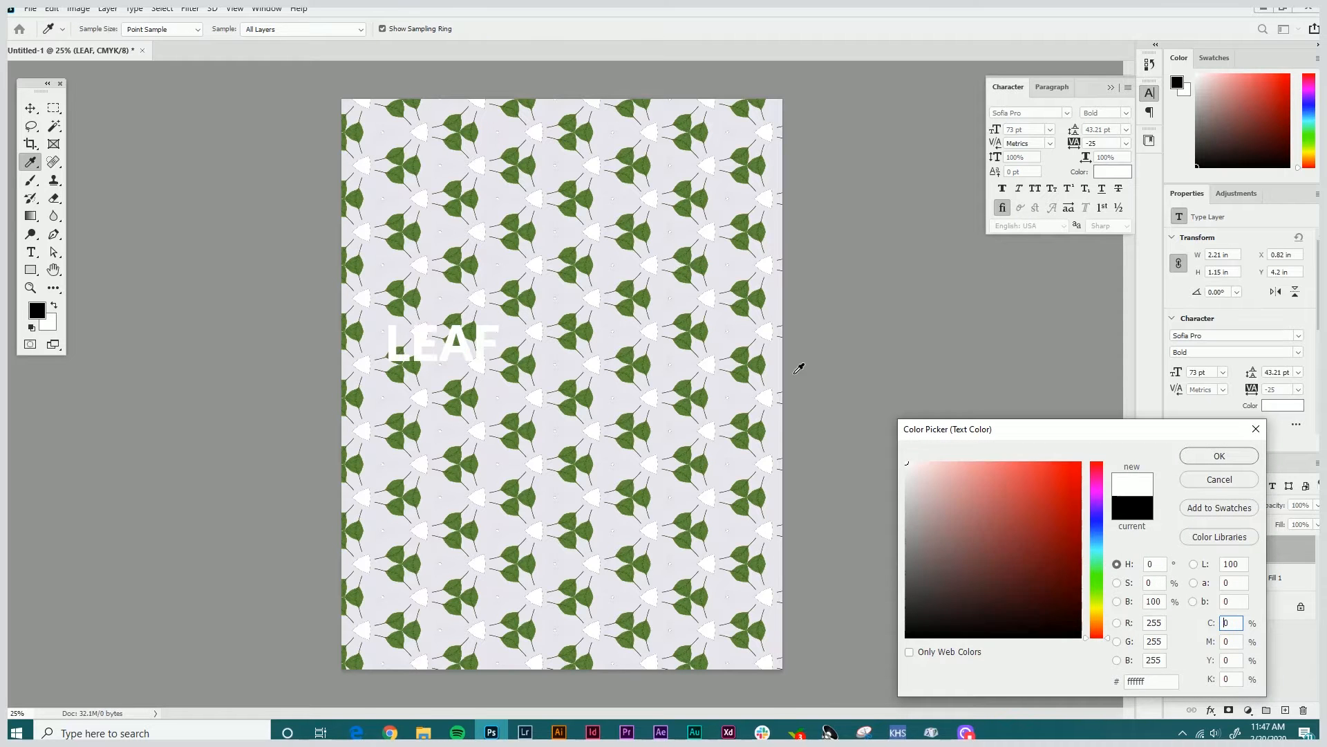
click(1195, 457)
Scale the LEAF text proportionally to about 258% and move it to the middle of the page.
key(ctrl+t)
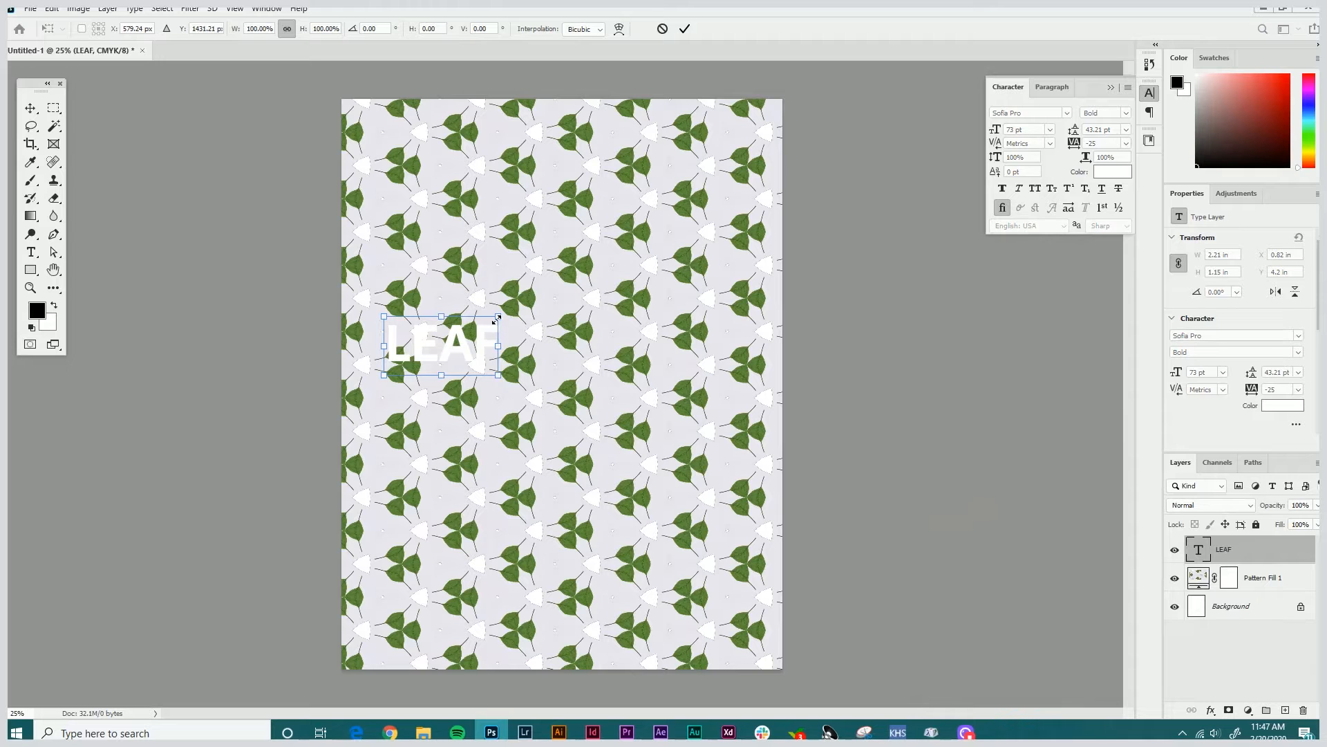
drag(501, 312, 593, 261)
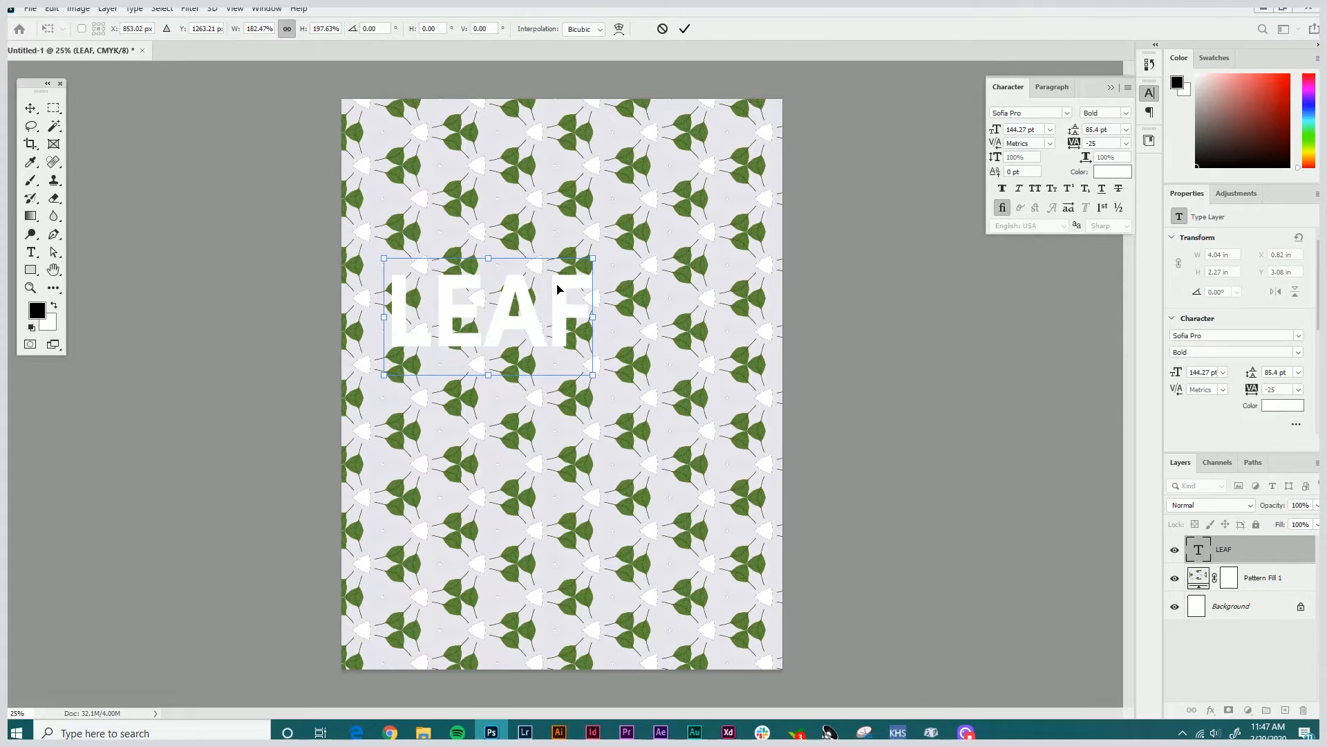
key(ctrl+z)
drag(491, 321, 679, 222)
key(Return)
key(v)
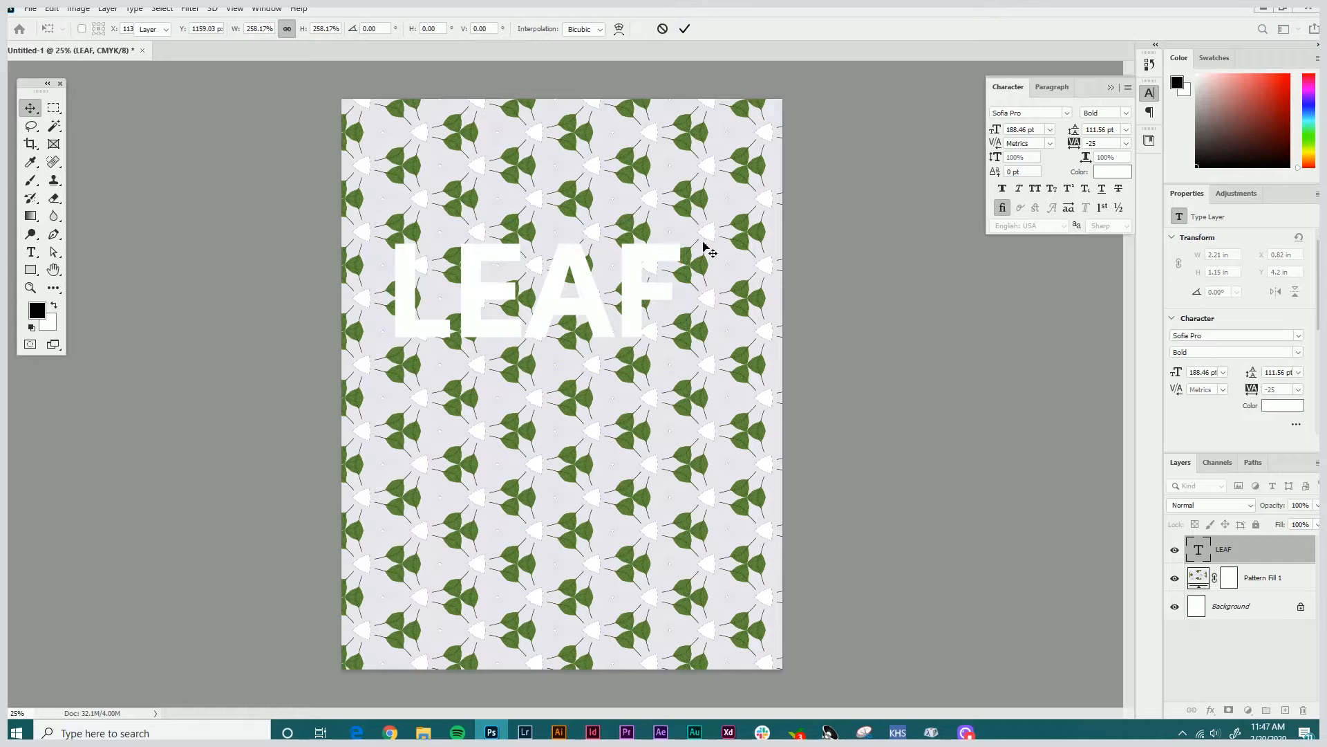
drag(543, 315, 567, 403)
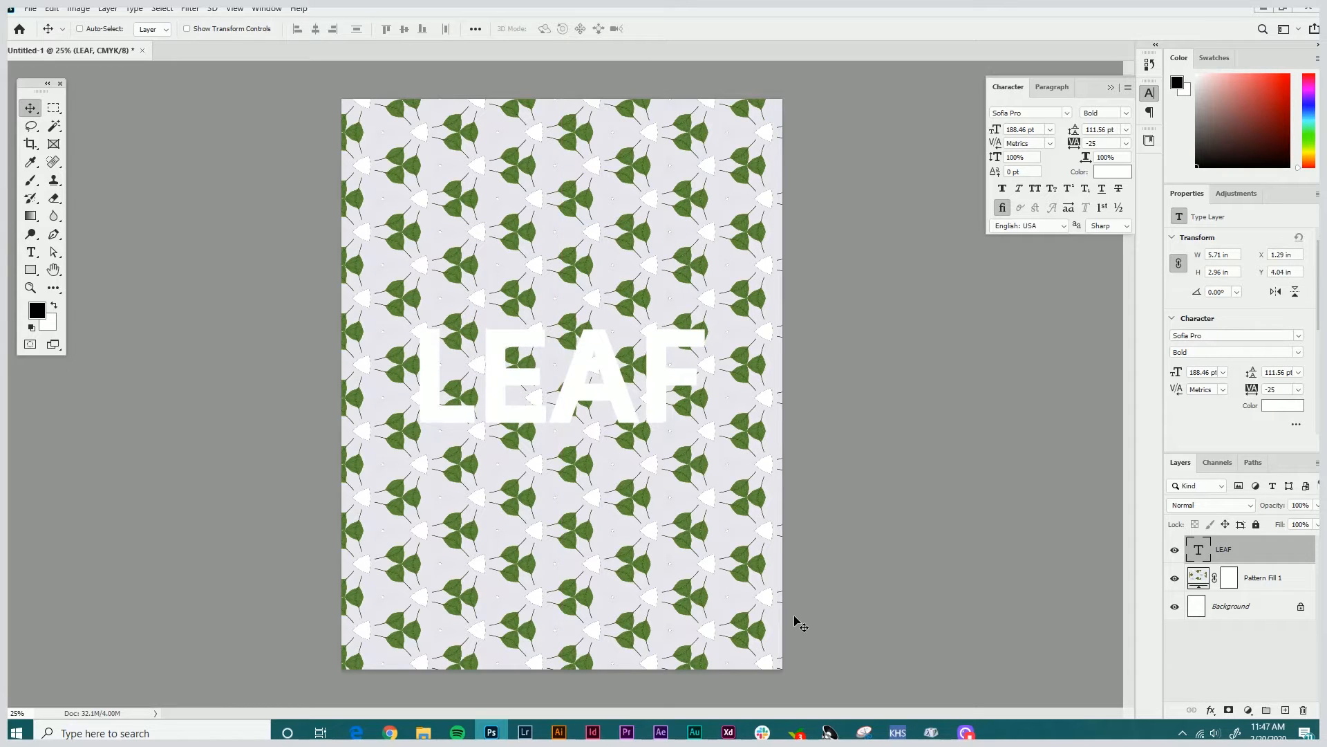
Try several blending modes from Darken to Lighter Color on the white LEAF text layer.
click(1211, 505)
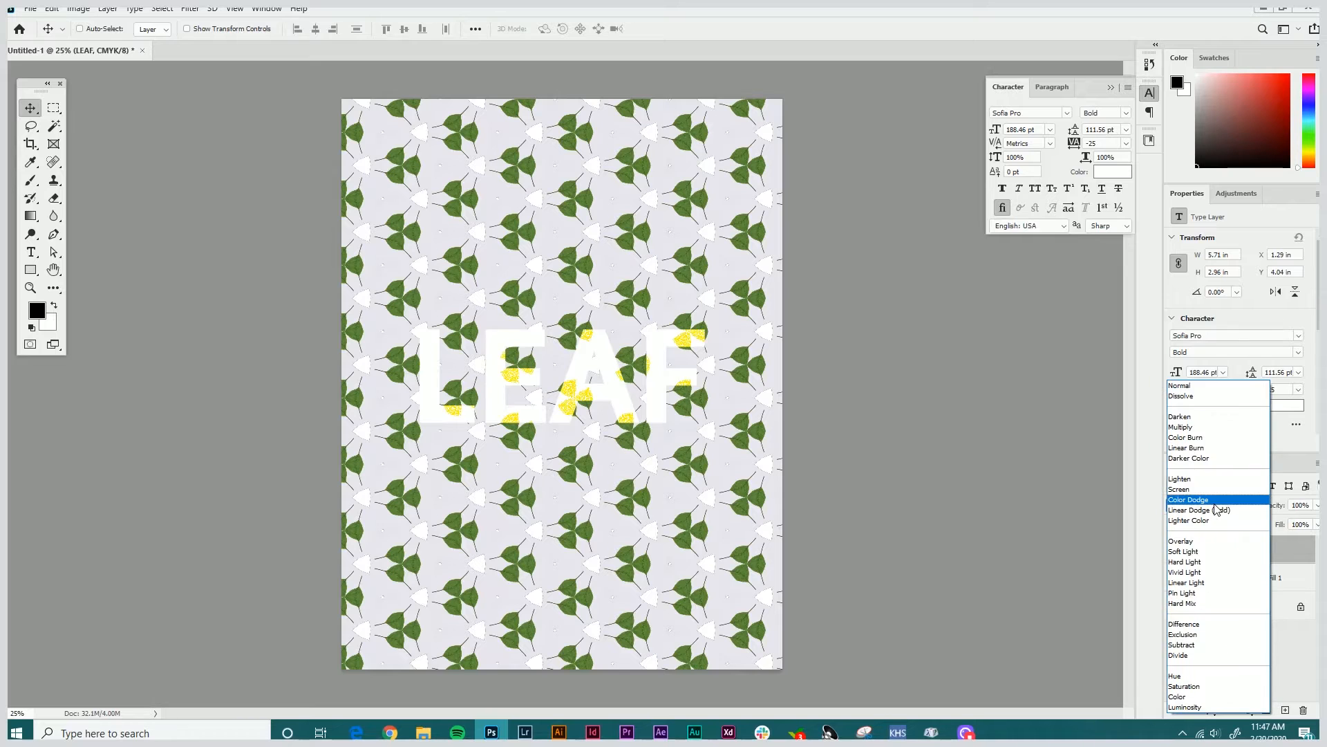
click(1186, 417)
scroll(1200, 511, down, 1)
scroll(1201, 510, down, 2)
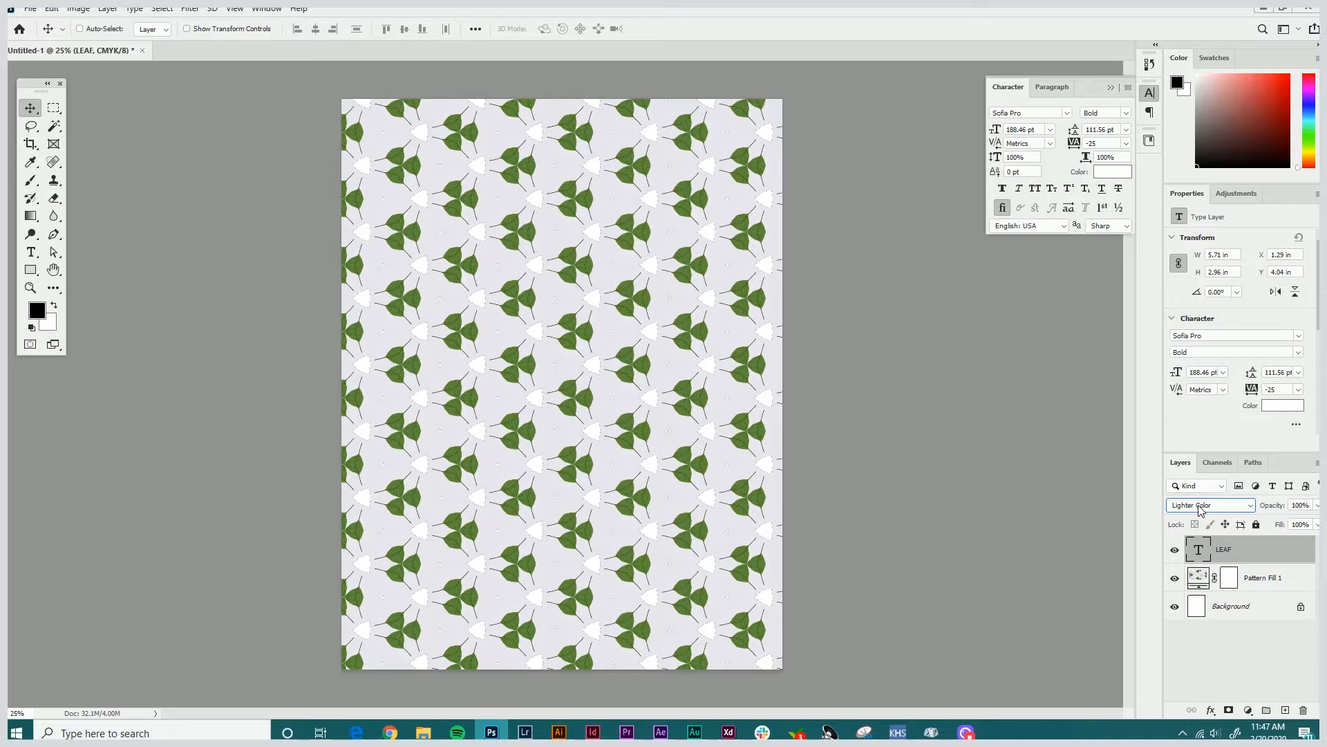
Change the LEAF text color to green (54843c) by sampling a leaf in the pattern.
click(1113, 172)
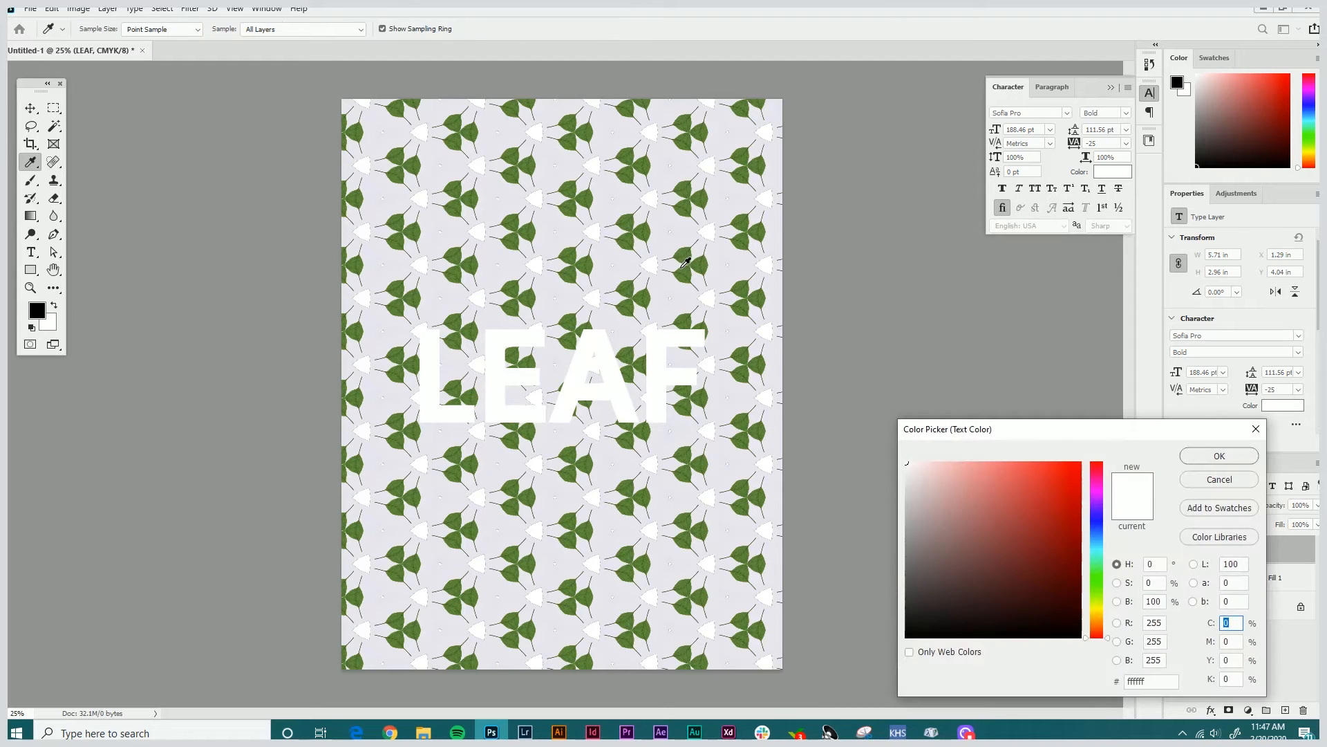
click(684, 261)
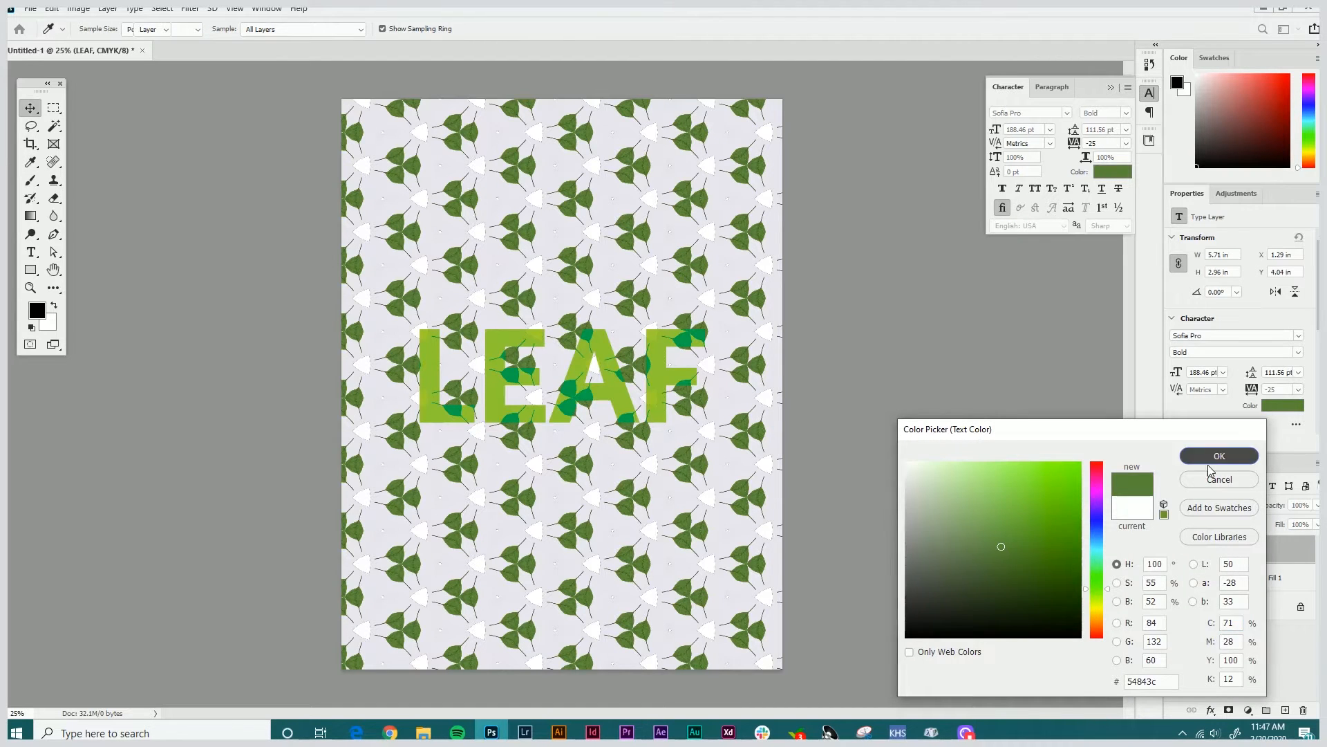
click(1211, 460)
Compare darkening blending modes on the green LEAF text layer and set it to Multiply.
click(1201, 513)
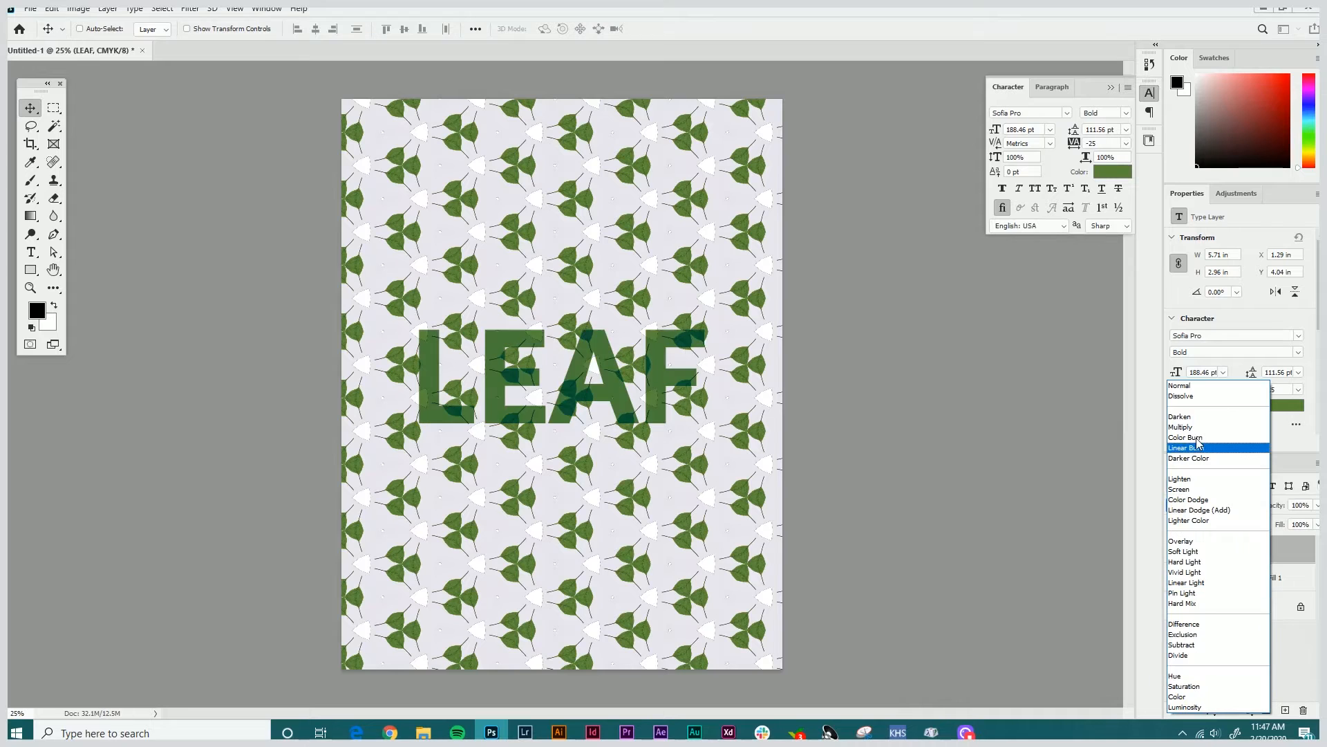
click(1189, 387)
scroll(1210, 508, down, 2)
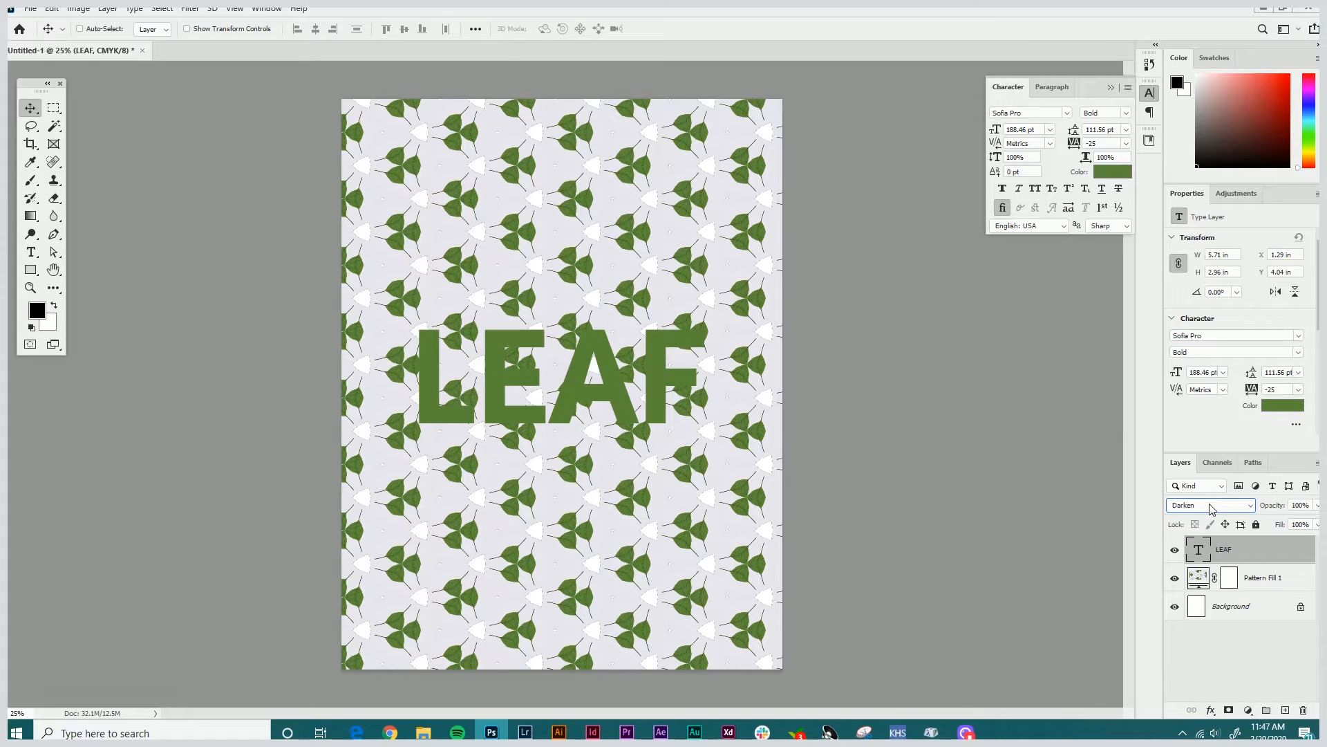
scroll(1210, 508, down, 1)
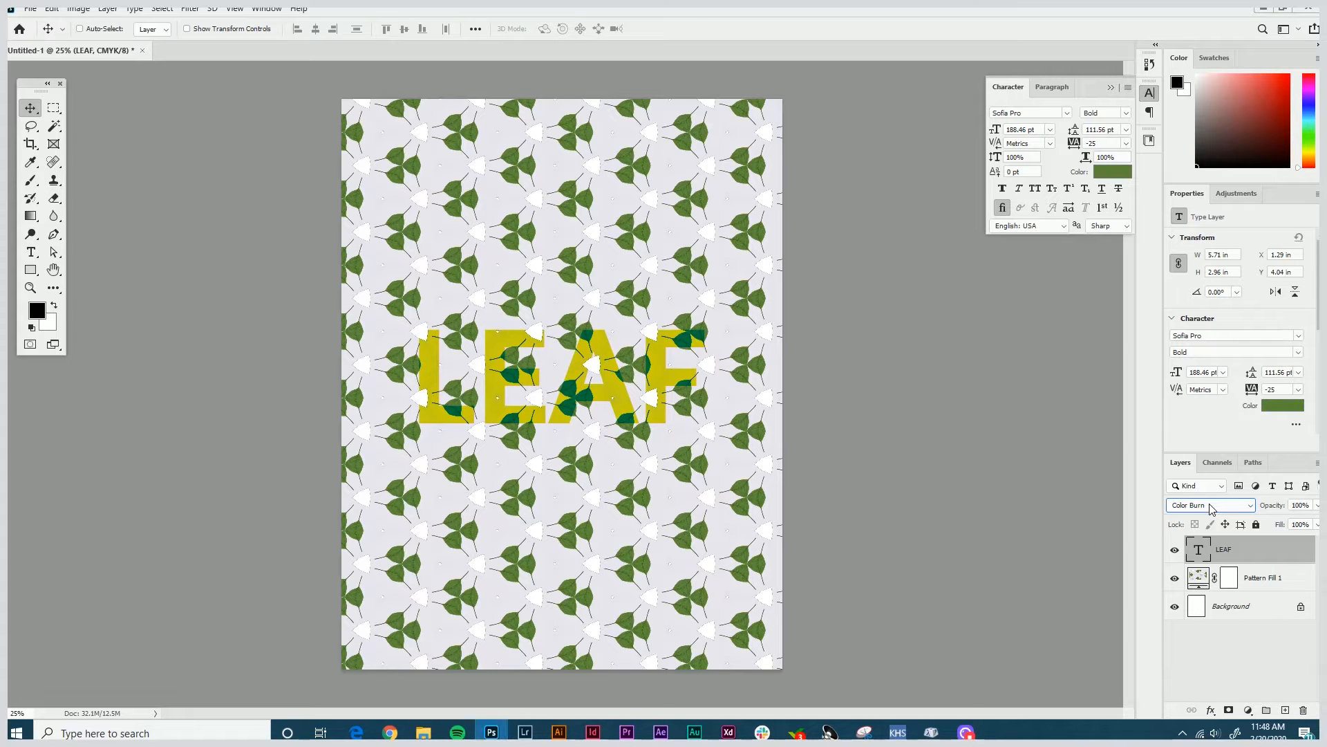
scroll(1210, 508, up, 1)
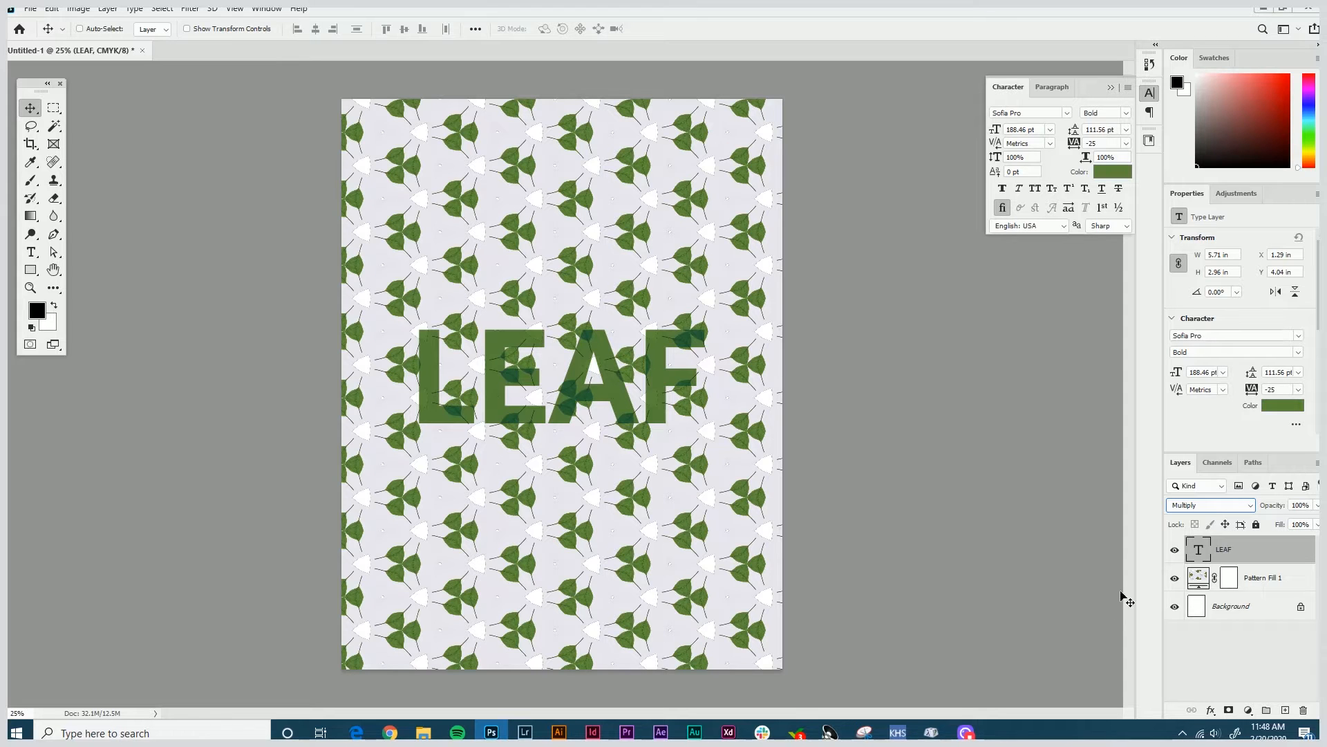
Hide the LEAF text and leaf pattern fill layers, and show the Creative Cloud libraries.
click(1175, 551)
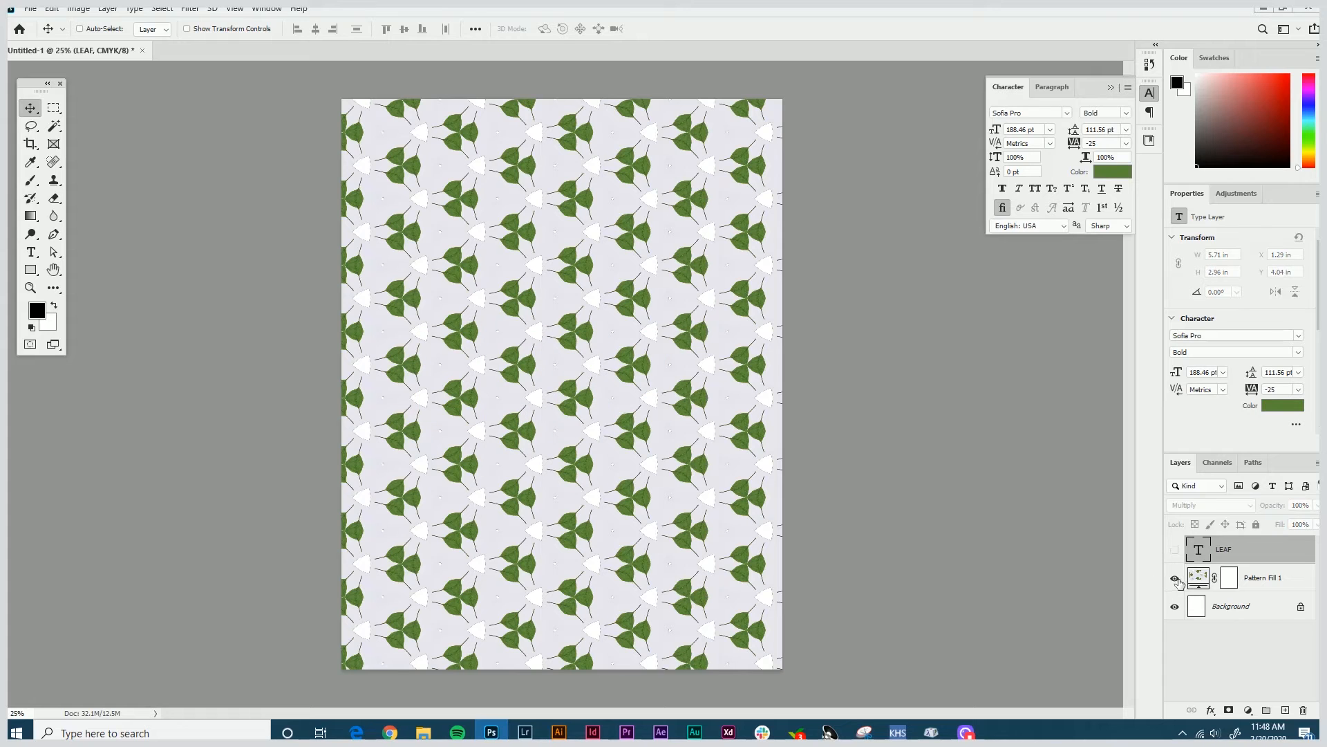
click(1175, 578)
click(270, 9)
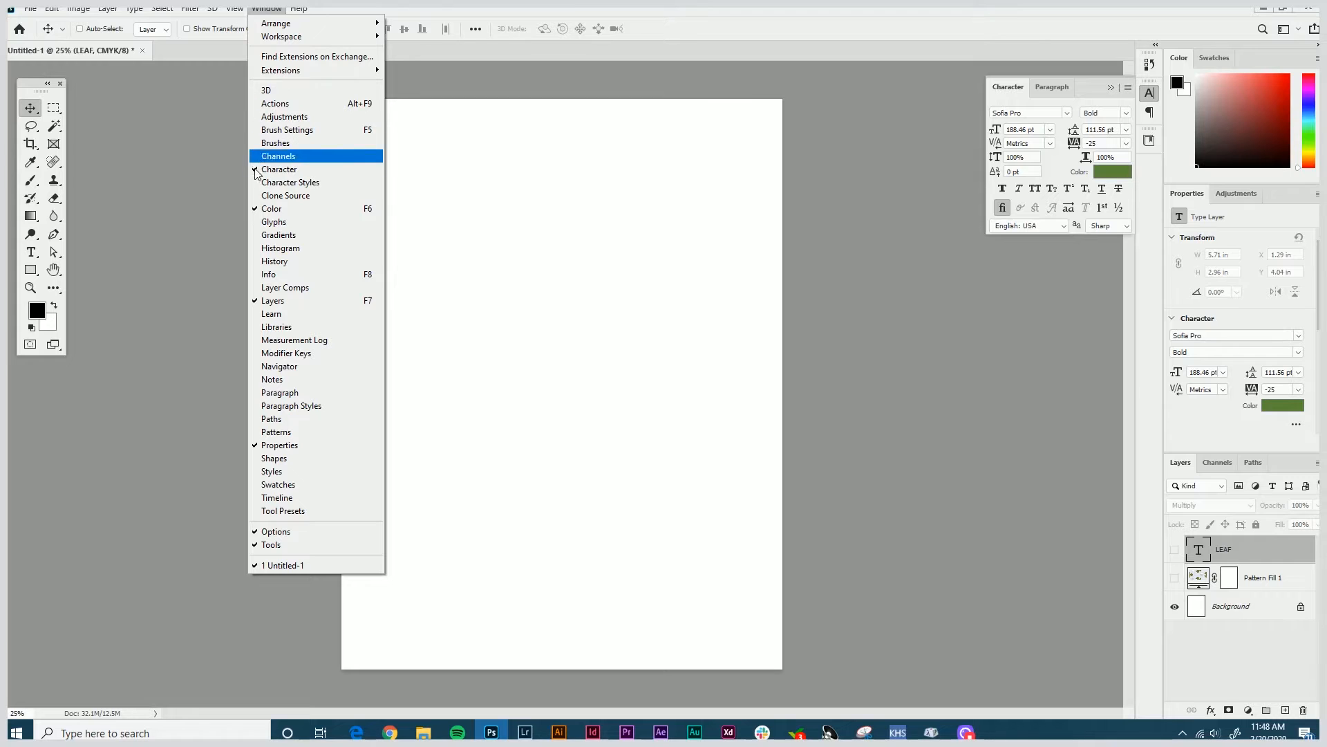
click(265, 327)
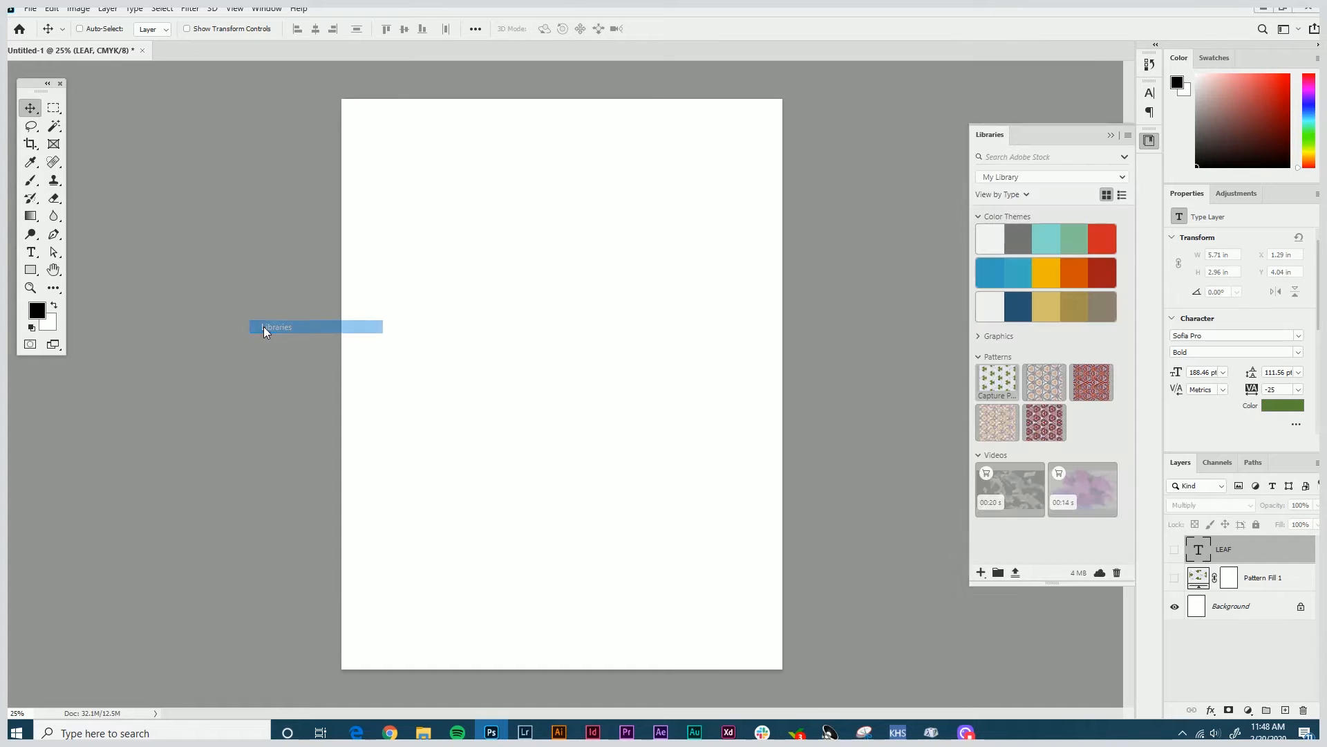
Load the clock tower photo brown-and-white-concrete-building-under-blue-sky-3656756.jpg into Create From Image as a pattern source.
click(981, 573)
click(1016, 553)
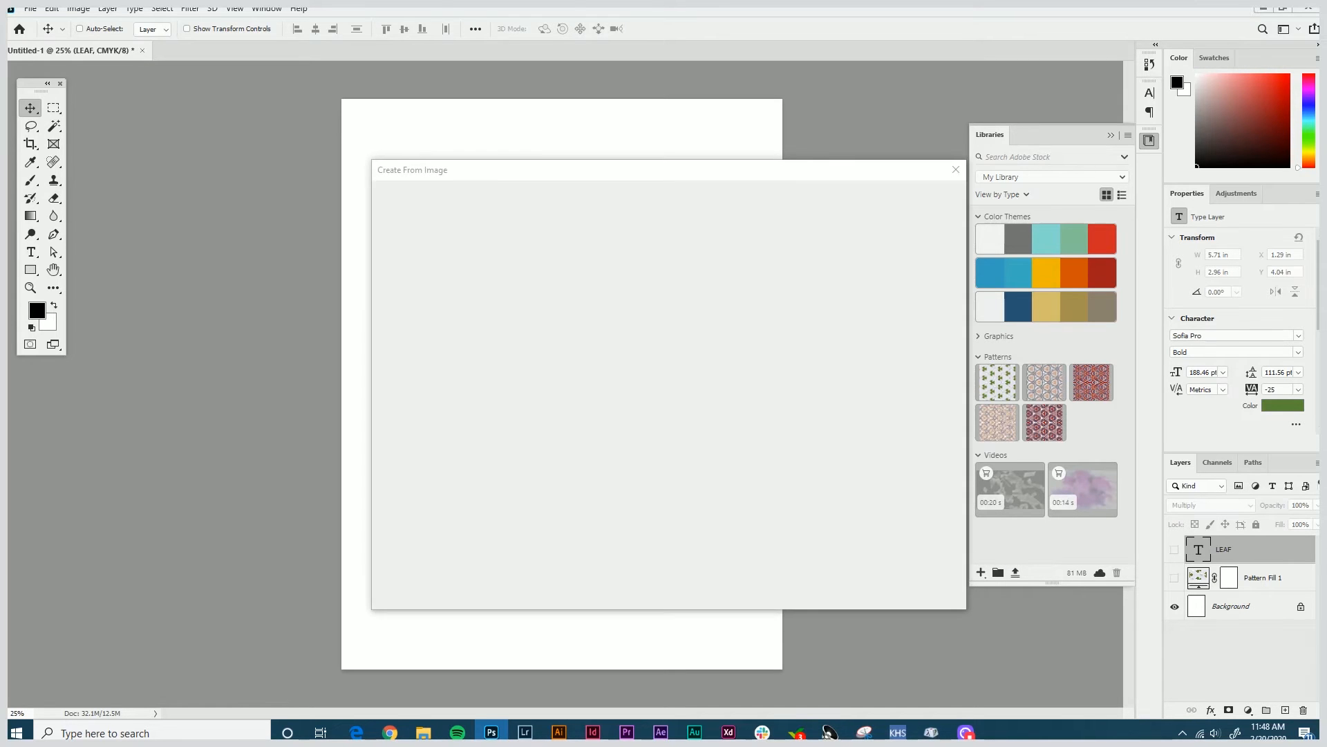
drag(1317, 291, 726, 359)
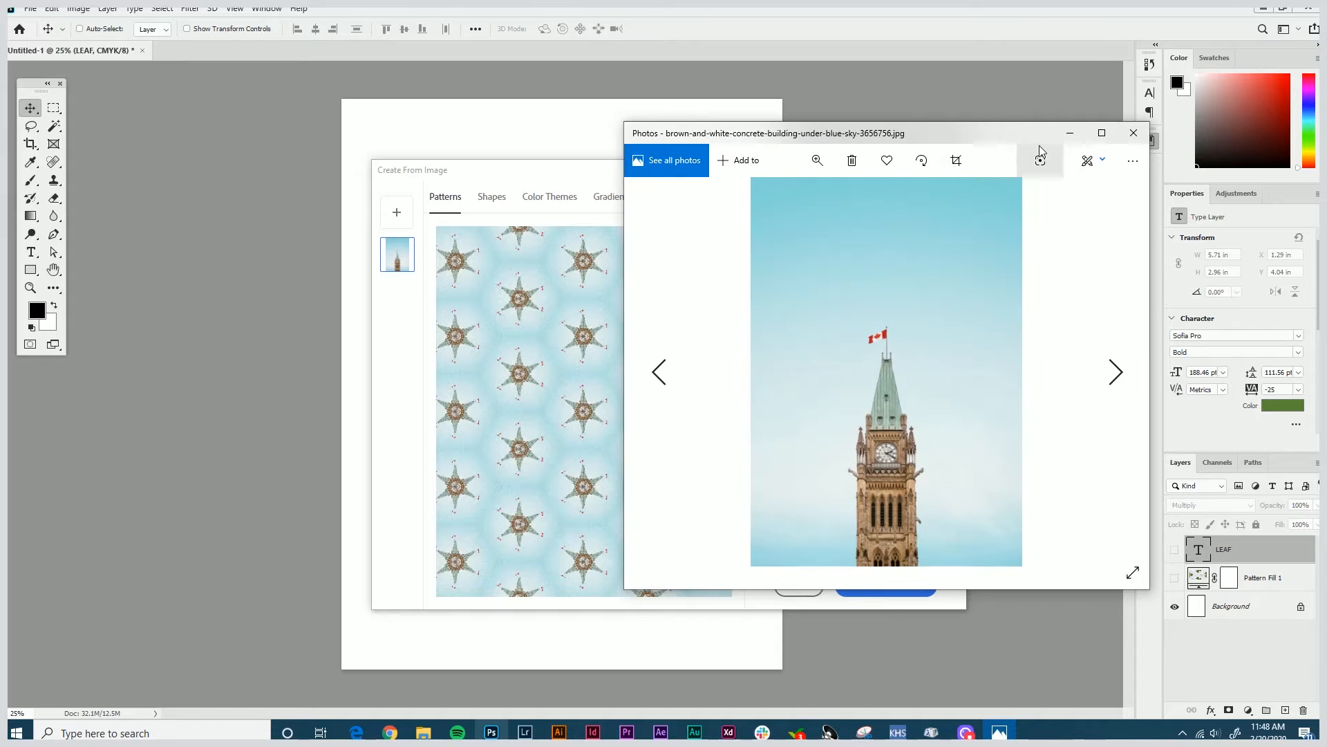
click(1133, 134)
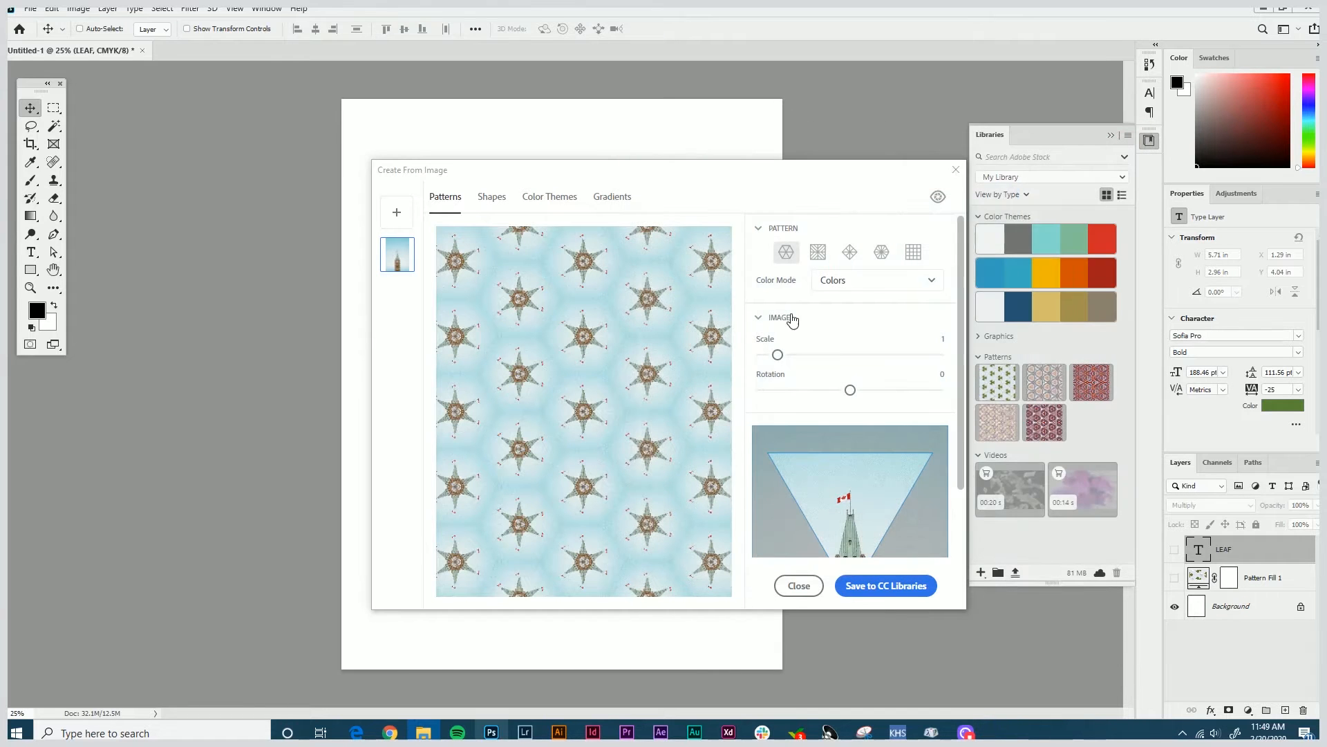
Set the pattern image scale to 2.7 and reposition the photo so the flag and tower tip sit inside the sampling triangle.
drag(778, 355, 807, 355)
drag(849, 530, 851, 560)
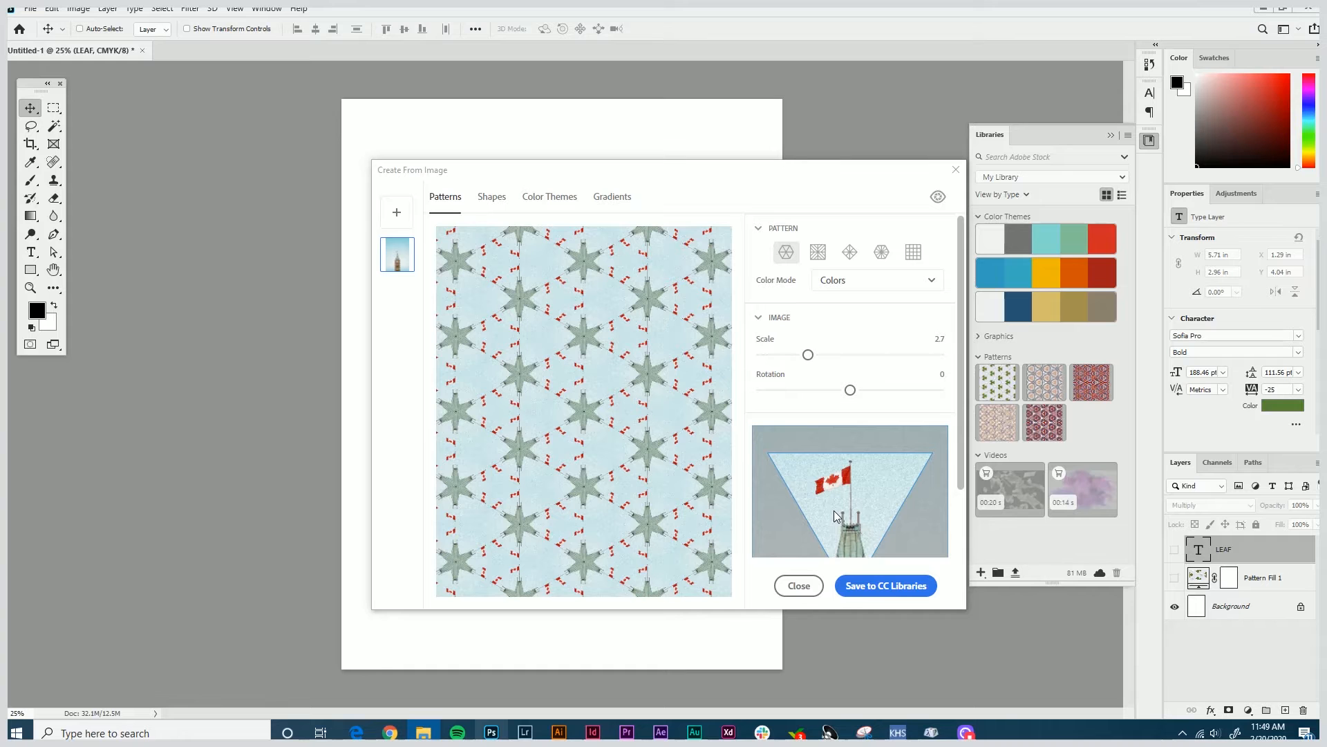
drag(847, 505, 903, 534)
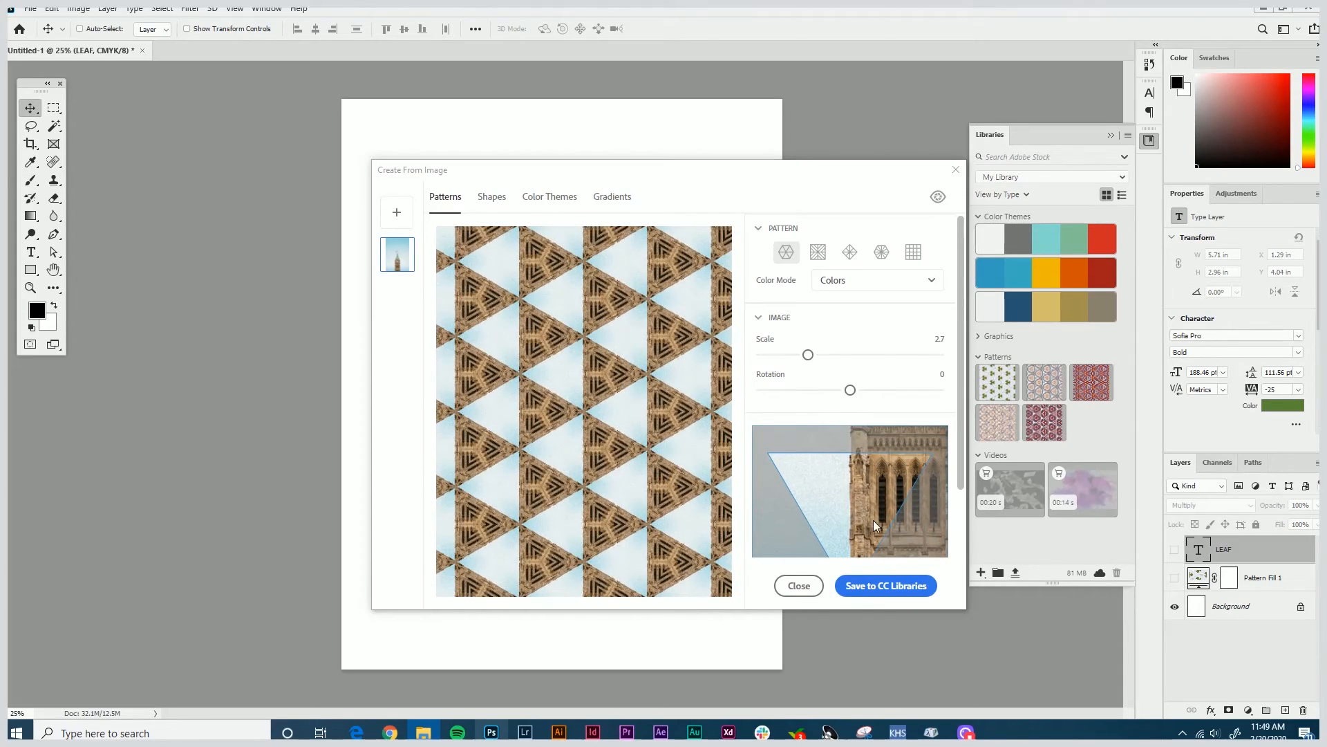
drag(885, 478, 855, 524)
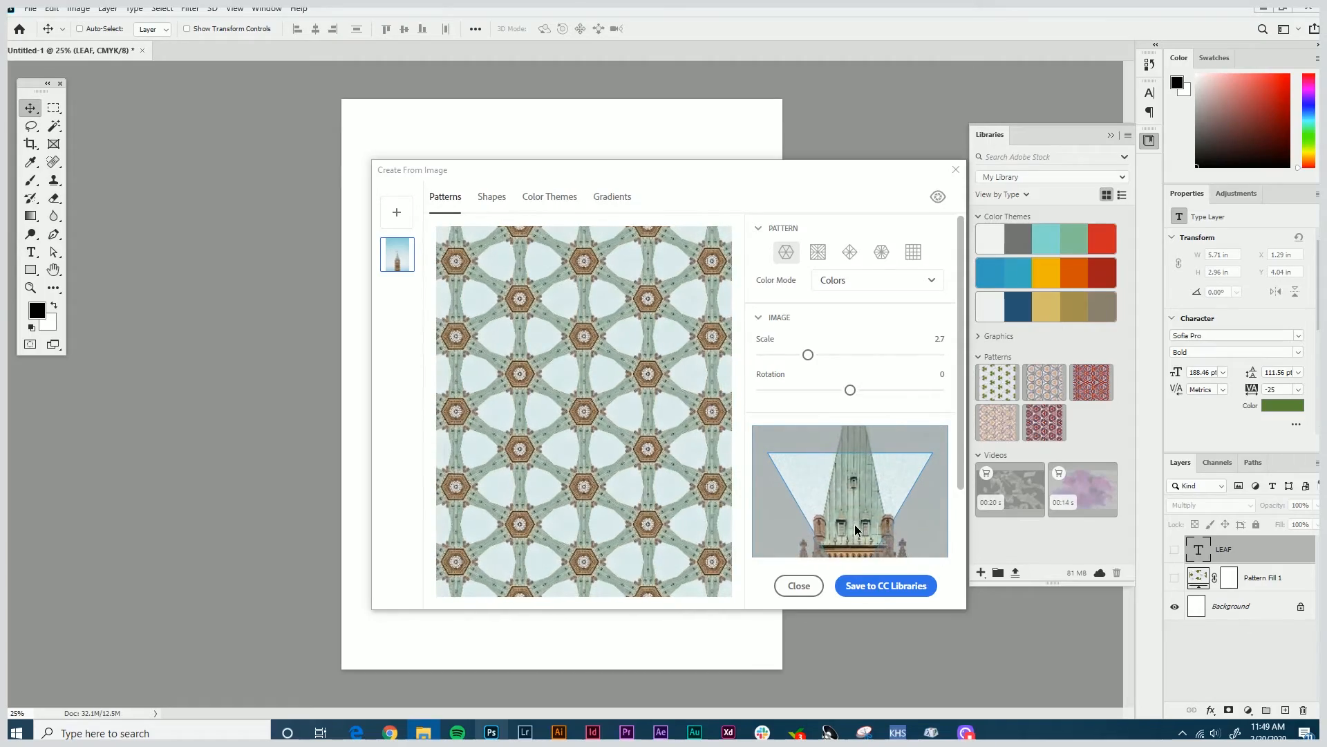
drag(855, 461, 851, 557)
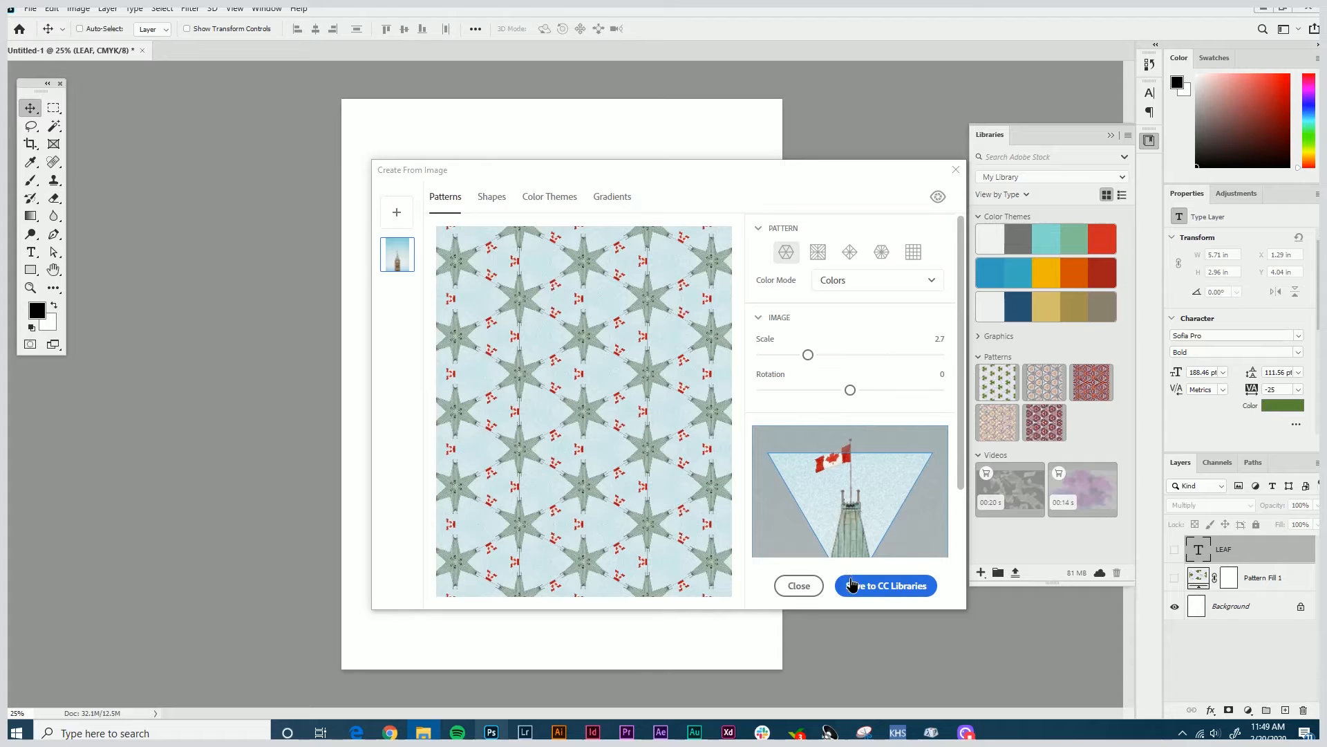
drag(856, 511, 858, 515)
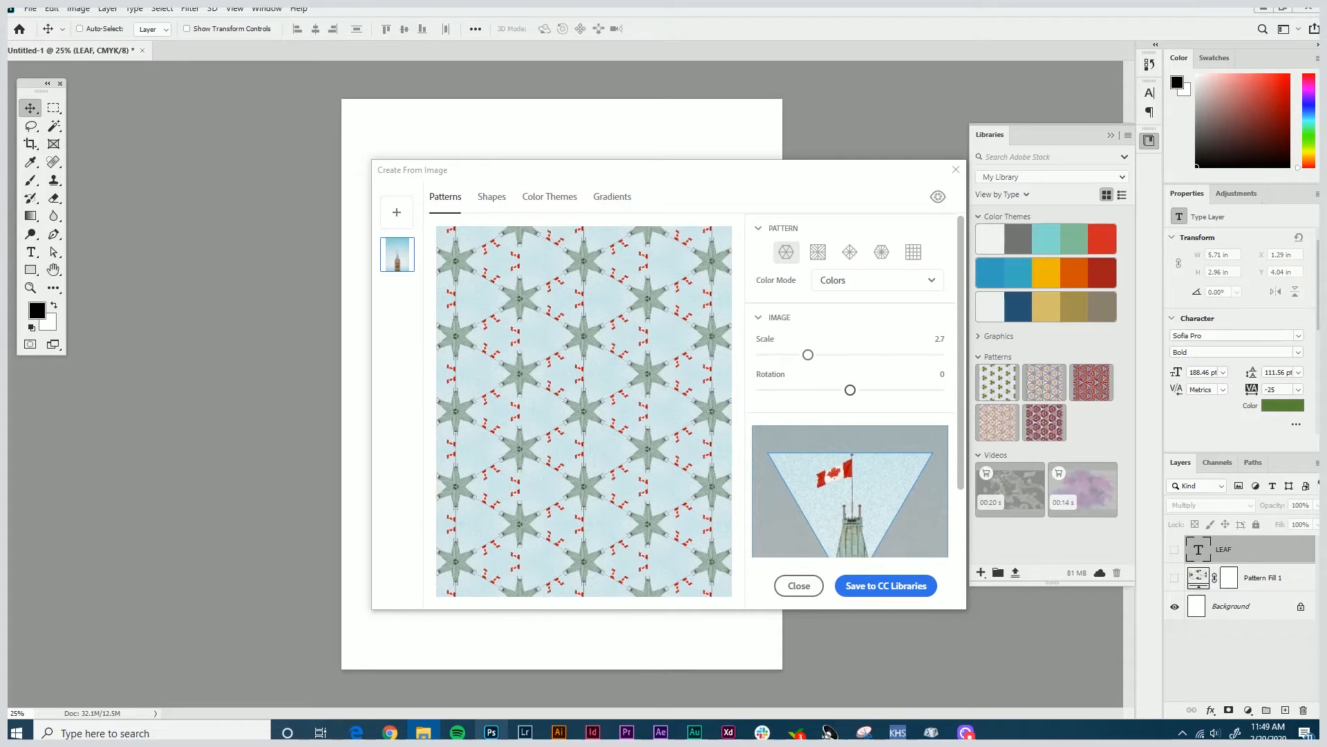
Rotate the pattern image to 180 and save the tower pattern to the CC library, closing Create From Image.
drag(850, 390, 938, 389)
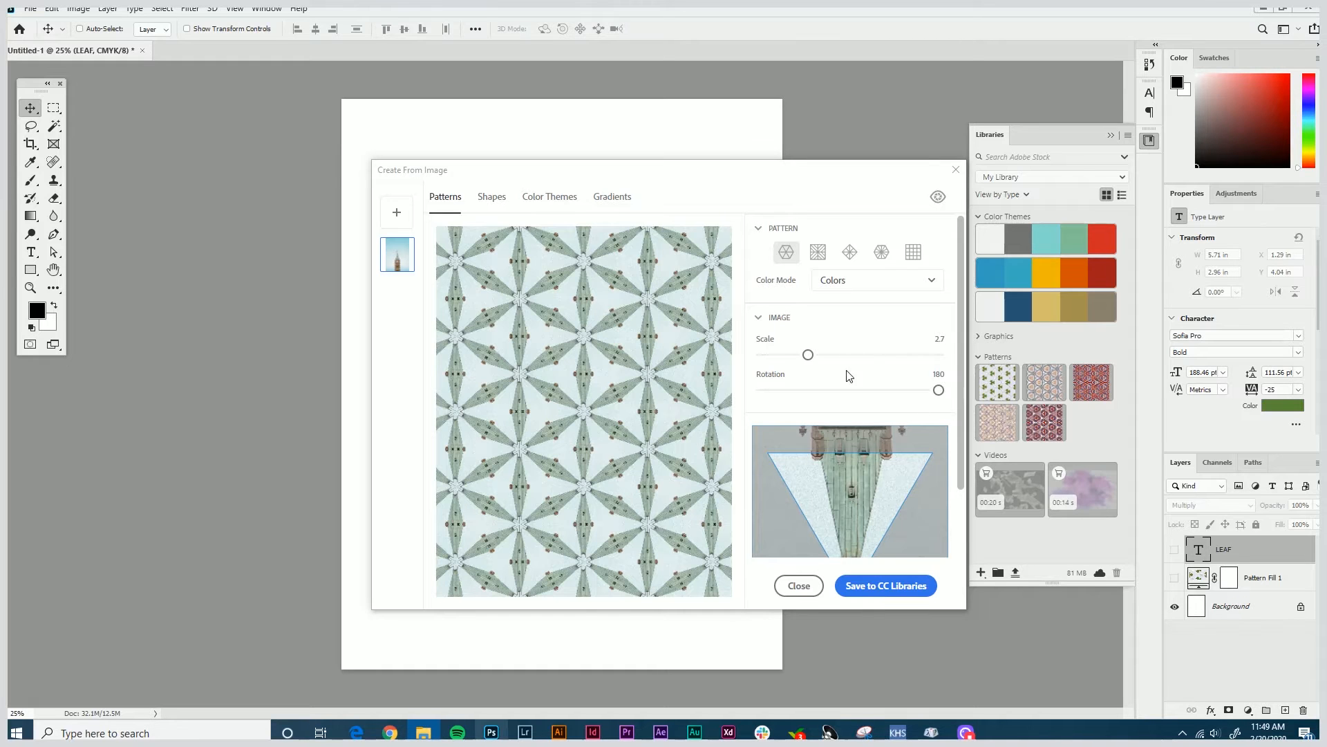
click(854, 587)
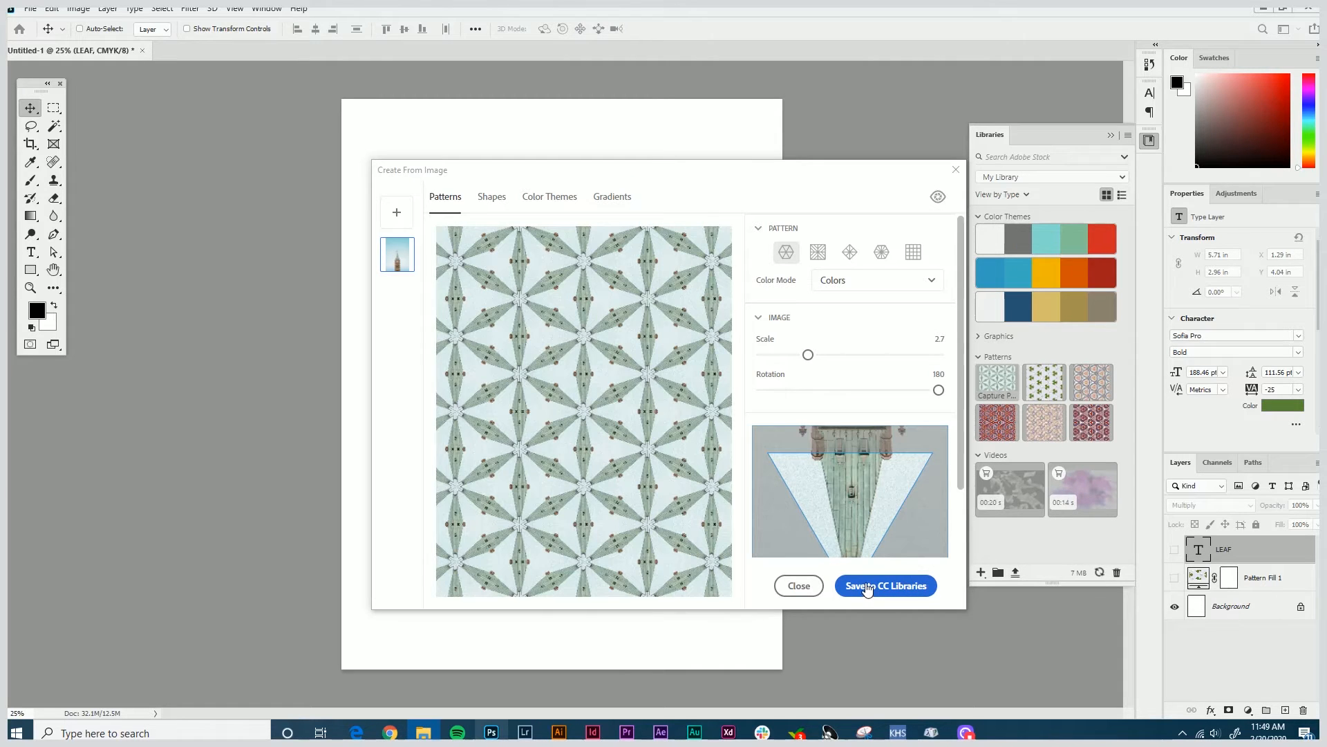
click(799, 584)
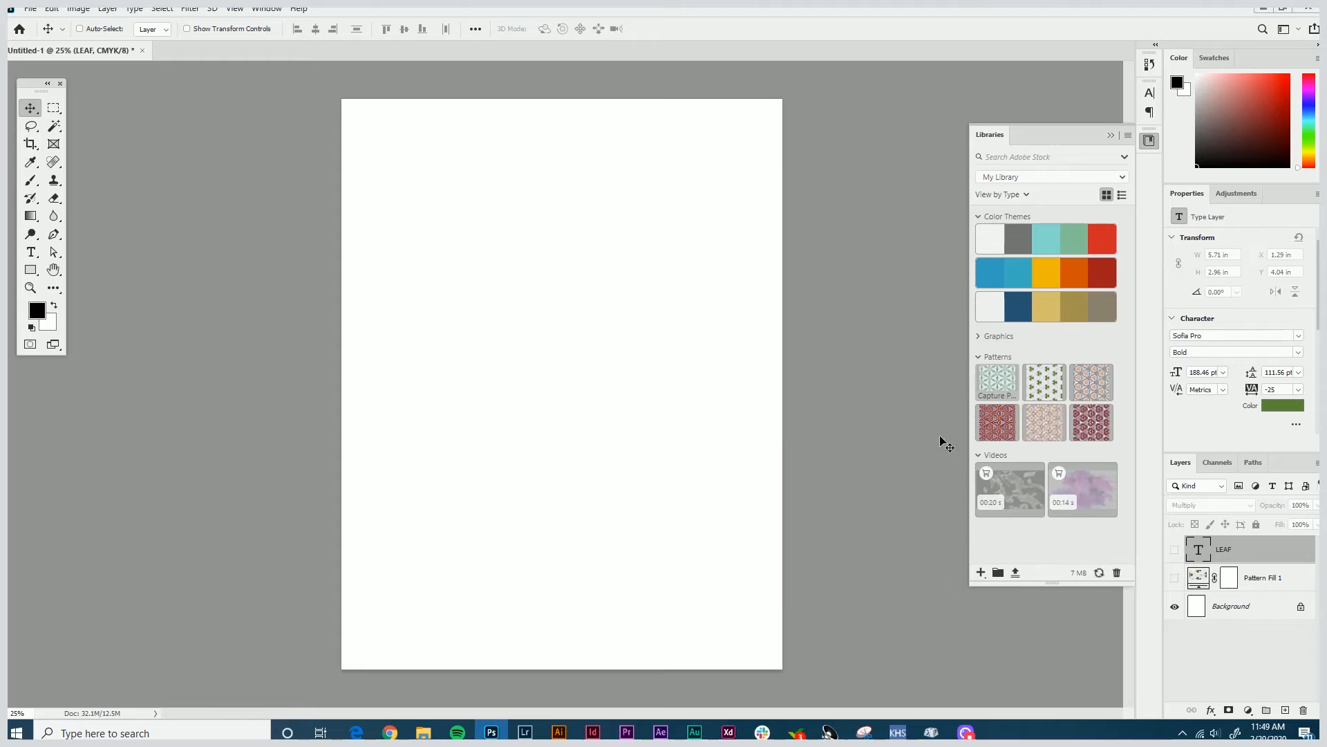
Fill the page with the saved tower pattern as a new fill layer at 25% scale.
click(1000, 379)
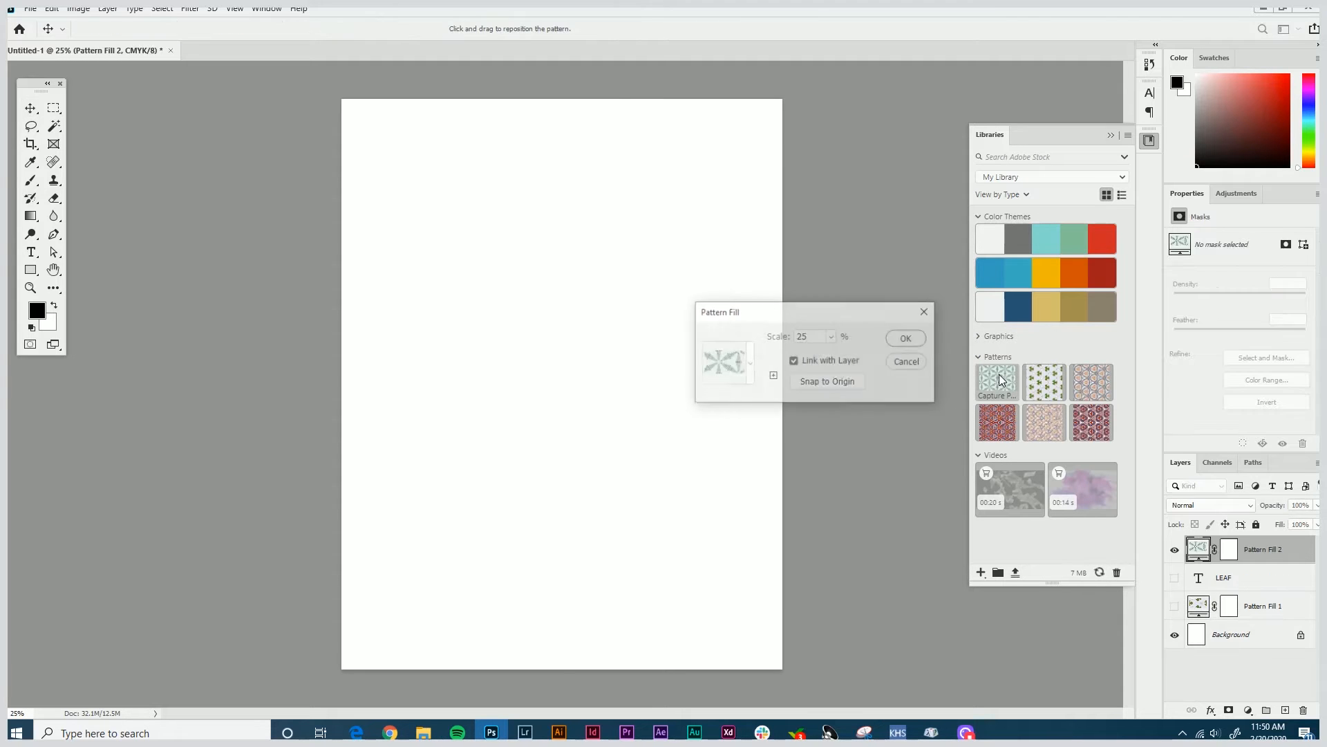
click(907, 339)
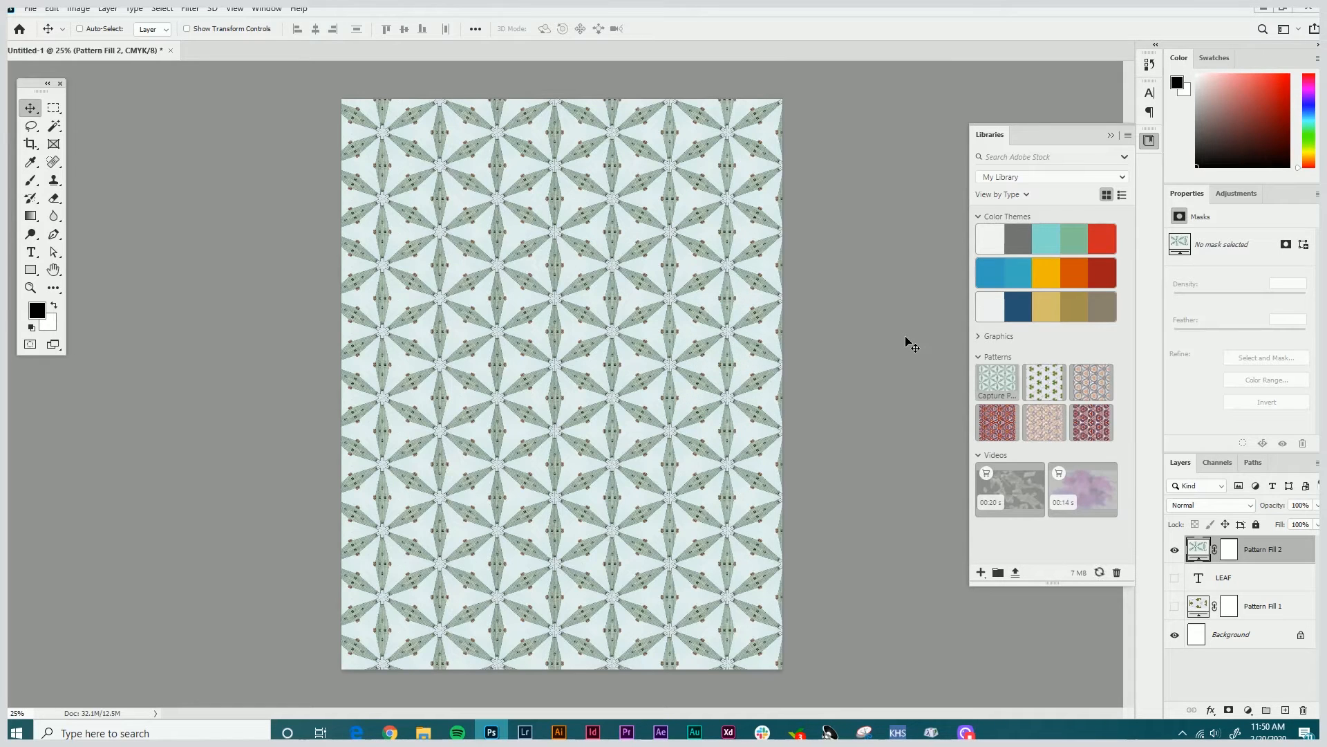
Try the tower pattern fill enlarged to about 199%, and reduce its scale to 5%.
double_click(1198, 550)
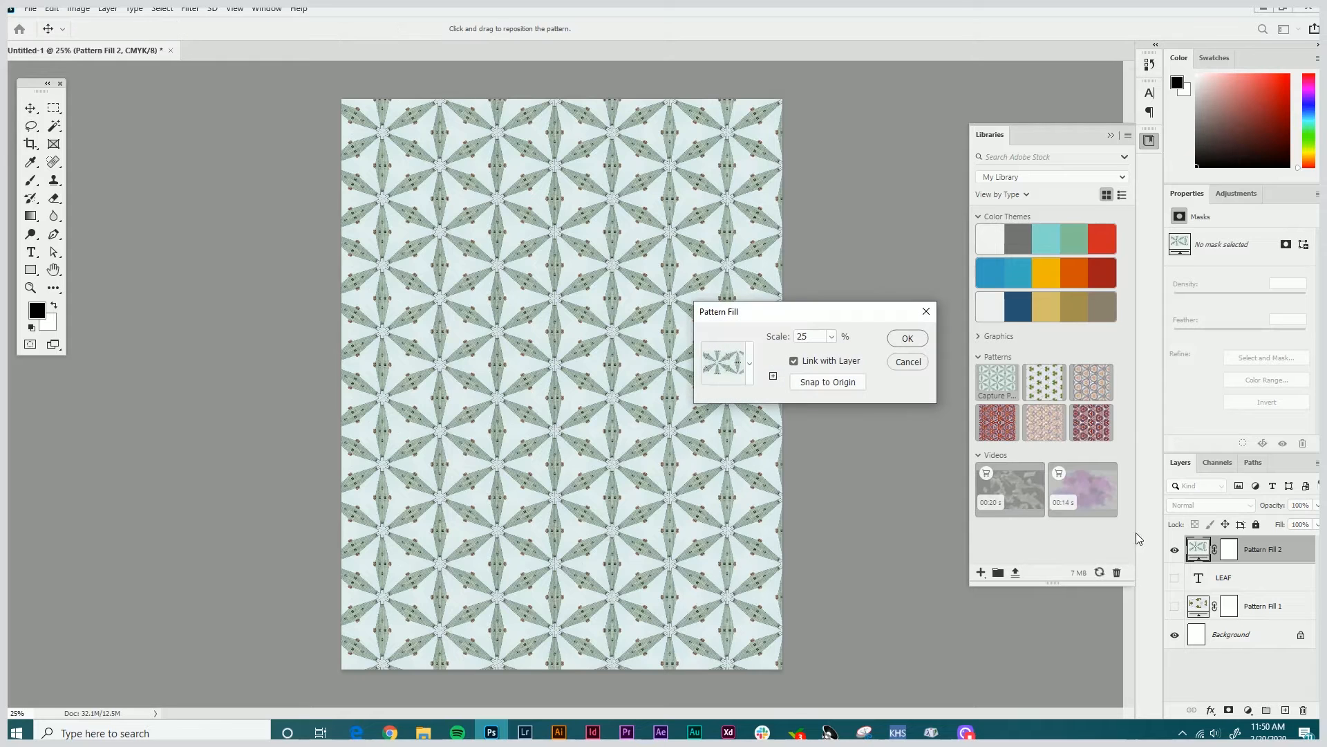
click(830, 338)
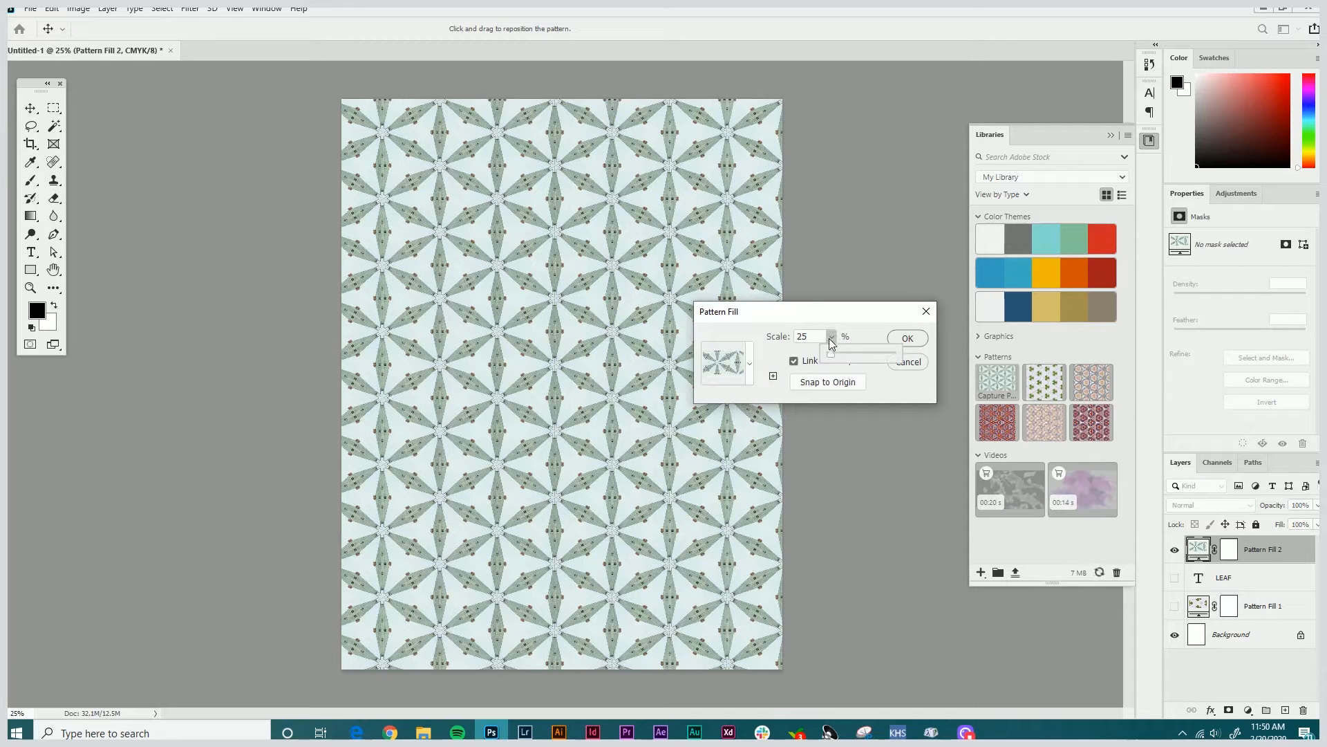
drag(833, 359, 845, 357)
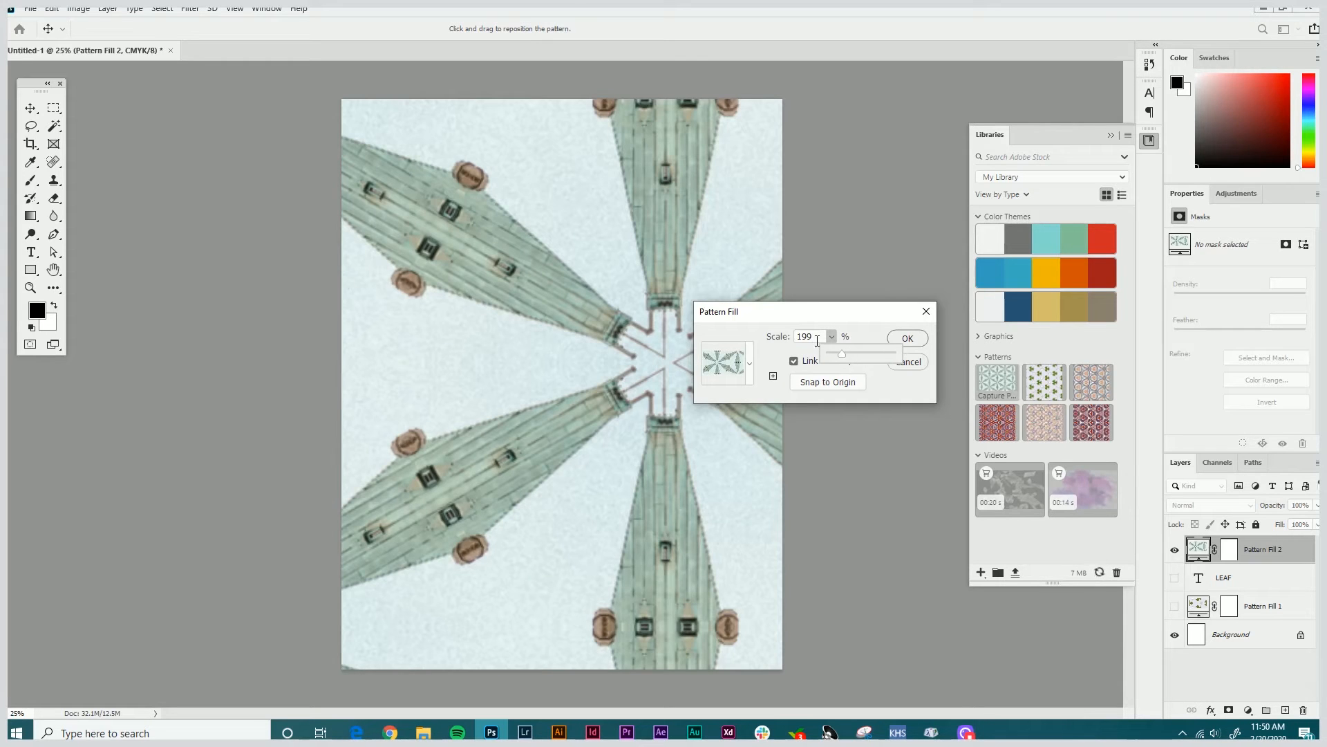
text(10)
key(Return)
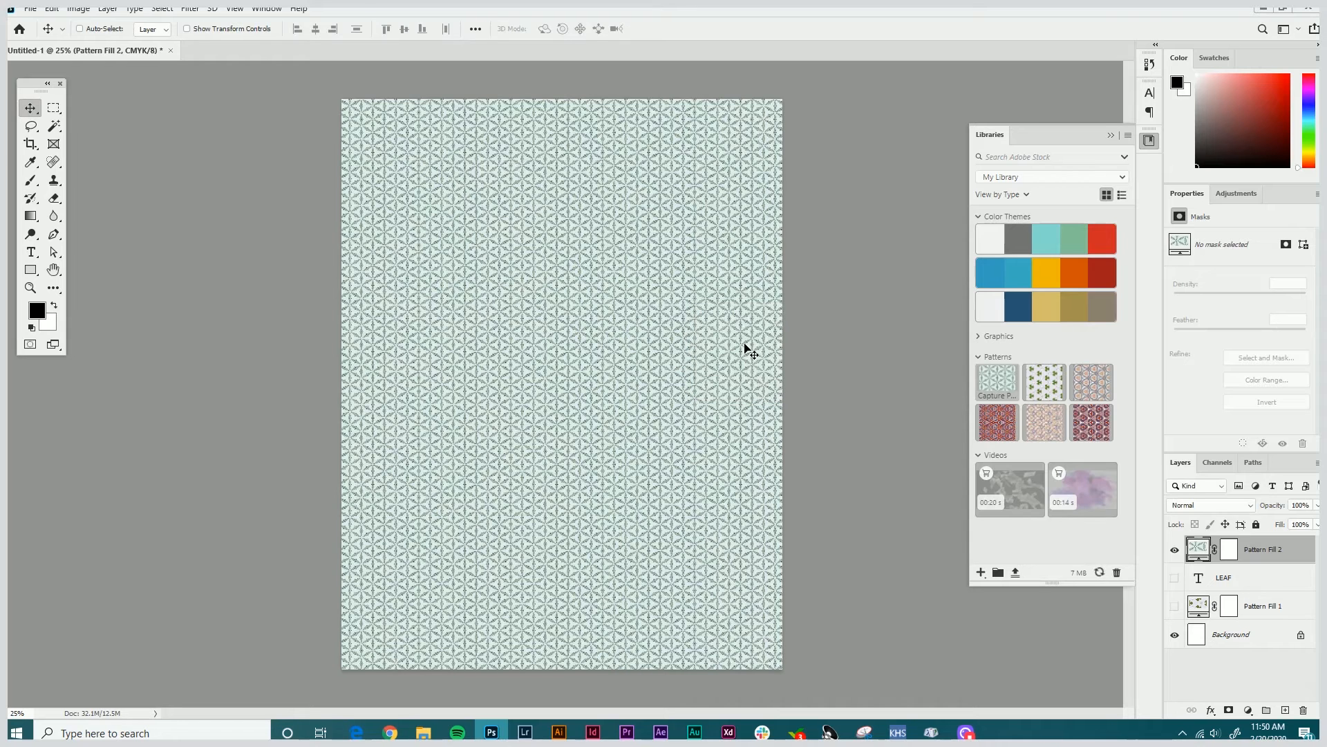
Try a scale of 15% for the tower pattern fill, and set it to 25%.
double_click(1197, 549)
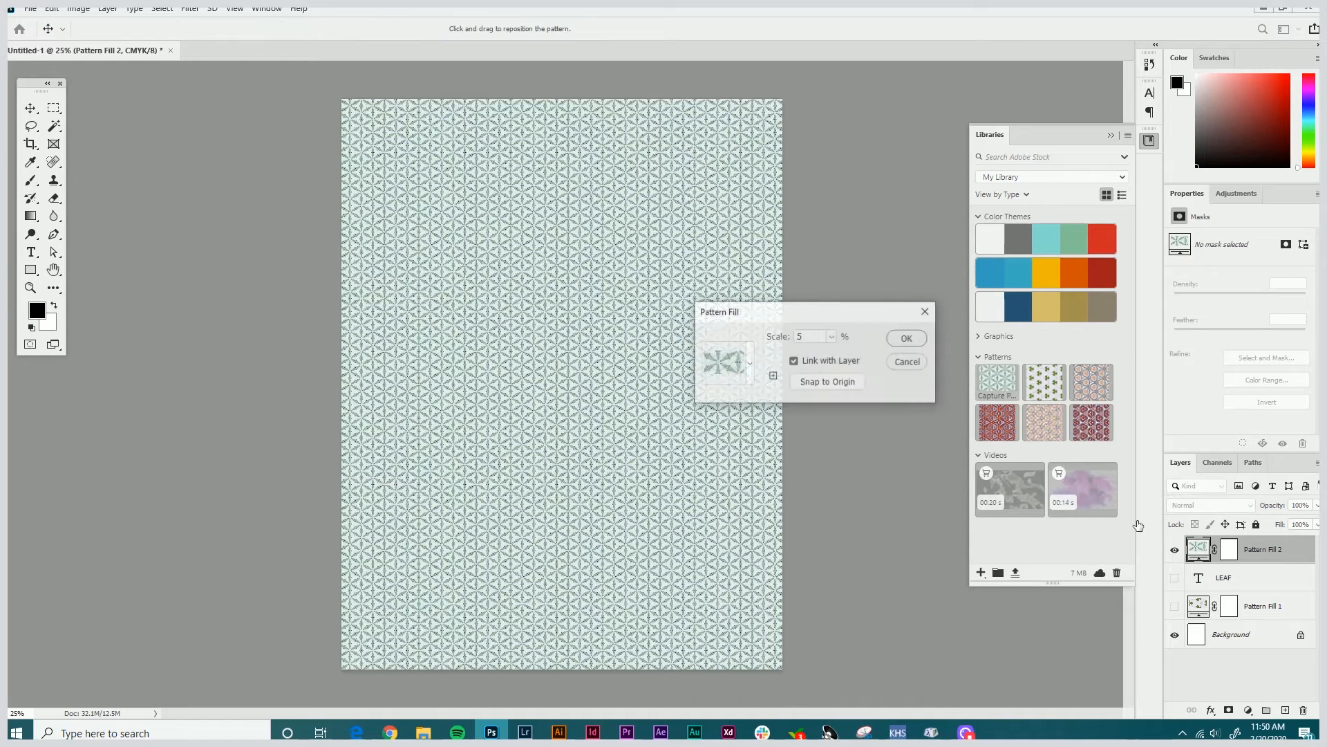
text(1)
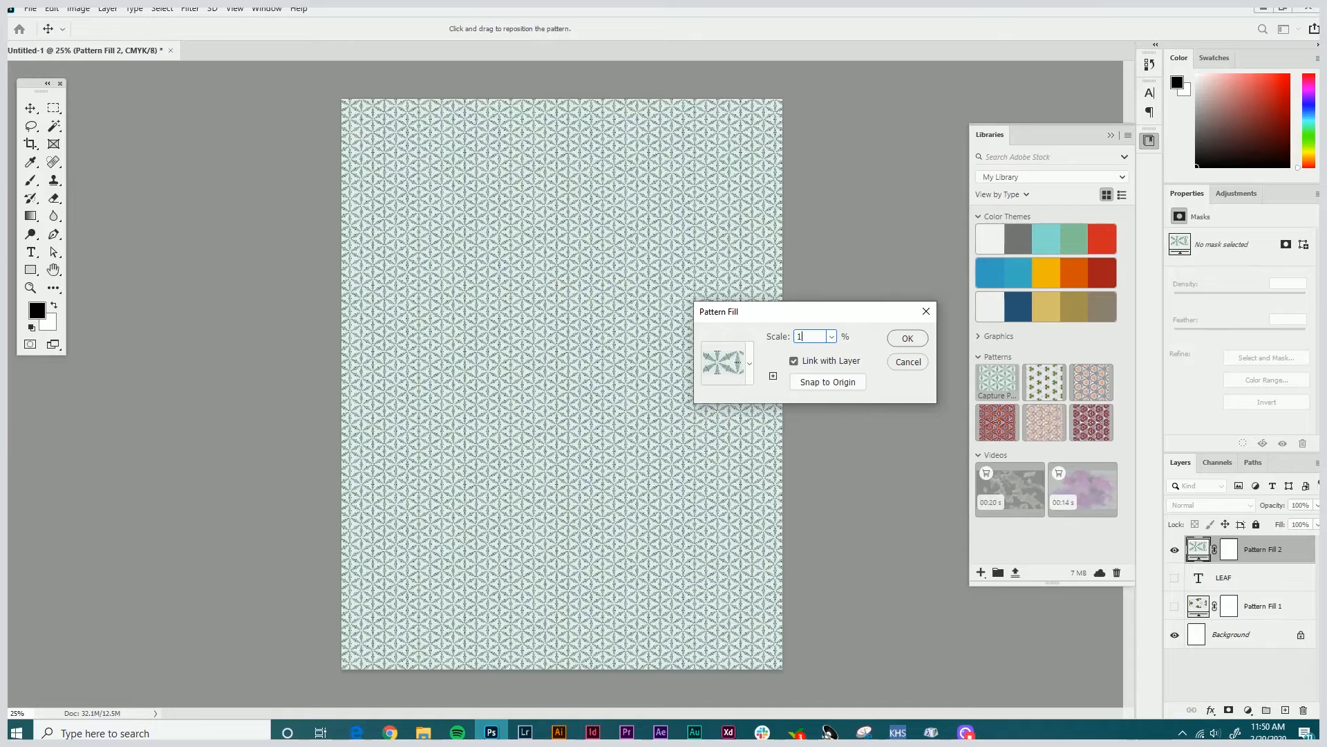
text(5)
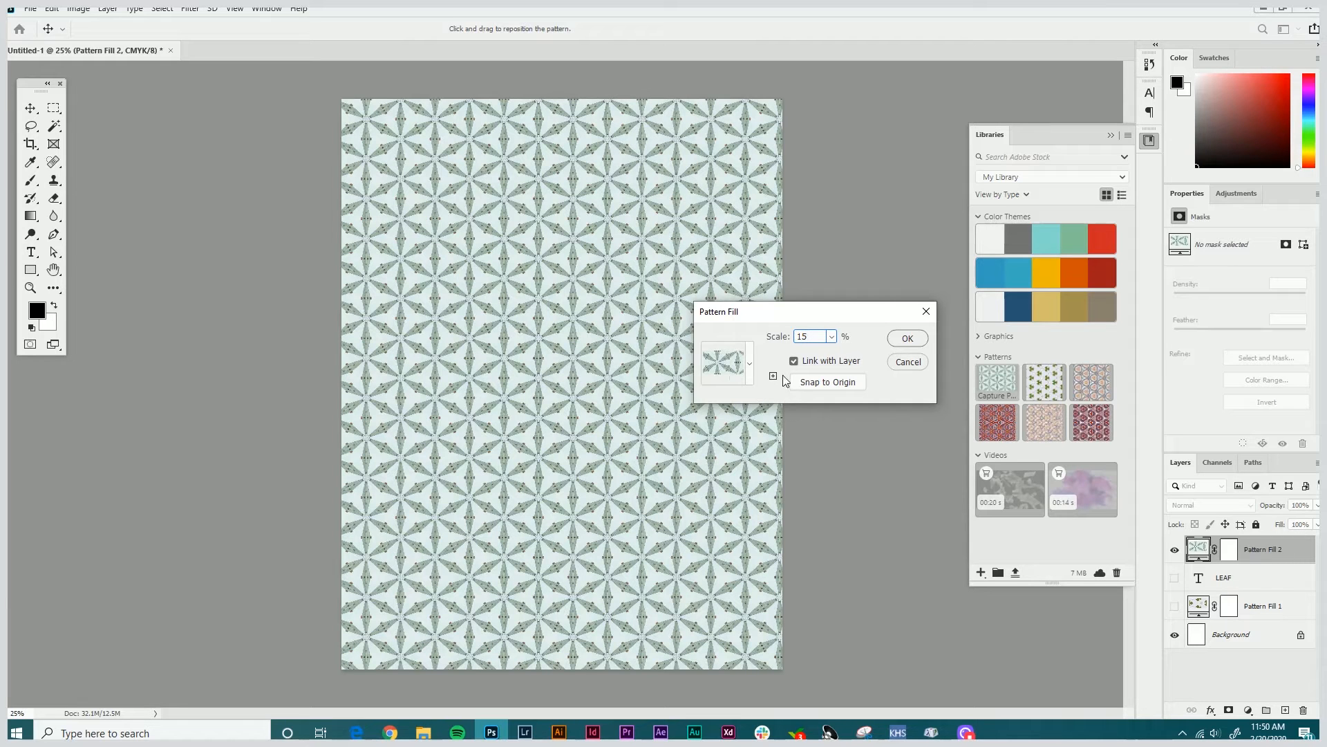
drag(779, 316, 887, 341)
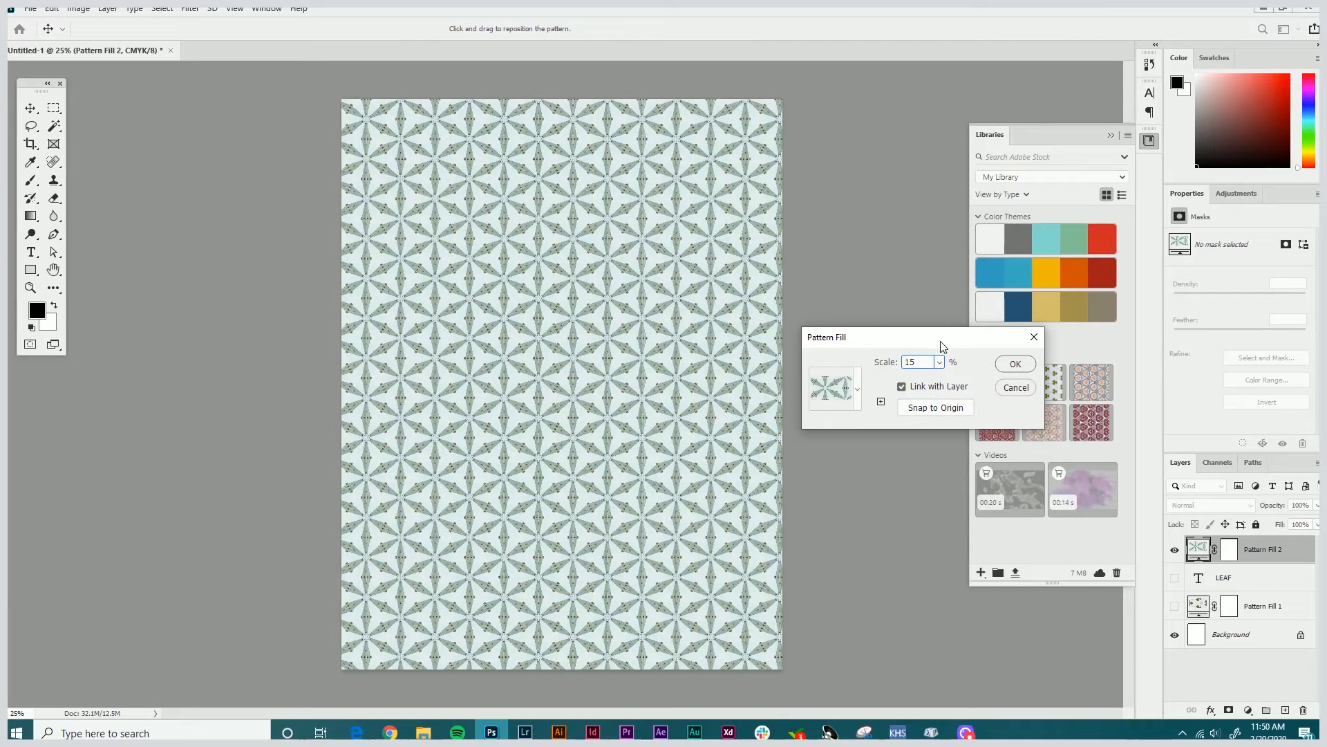
text(25)
key(Return)
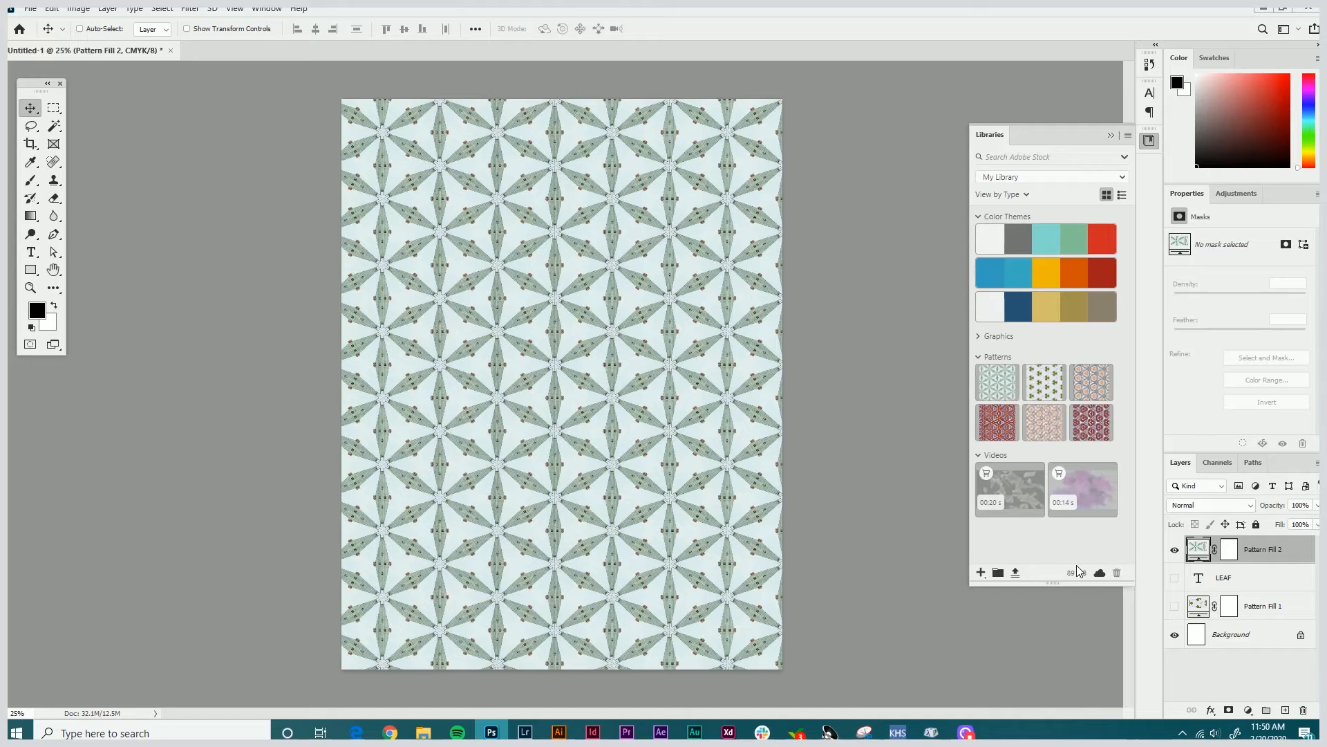
Hide the tower pattern fill layer and add a new empty layer above it.
click(1175, 549)
click(1285, 710)
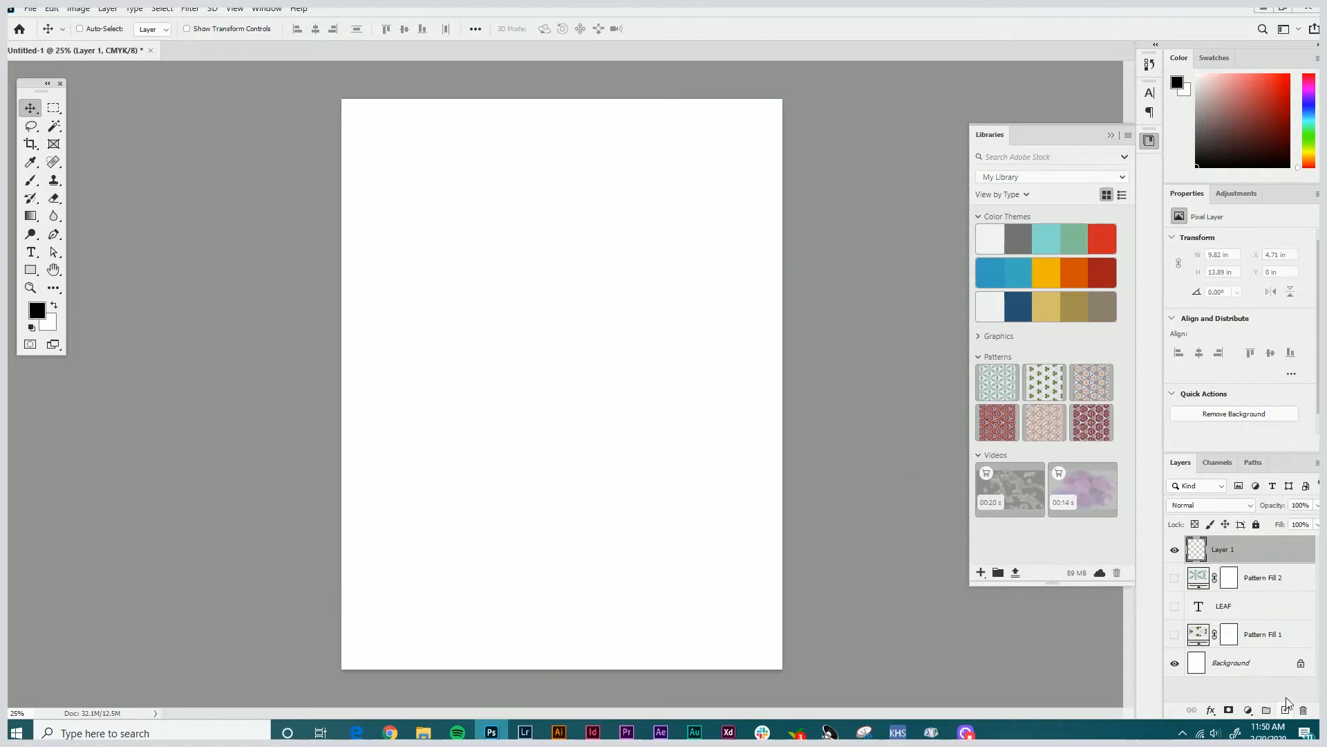
Start a new pattern with Create From Image using the photo of the pug with the unicorn horn.
click(981, 573)
click(998, 610)
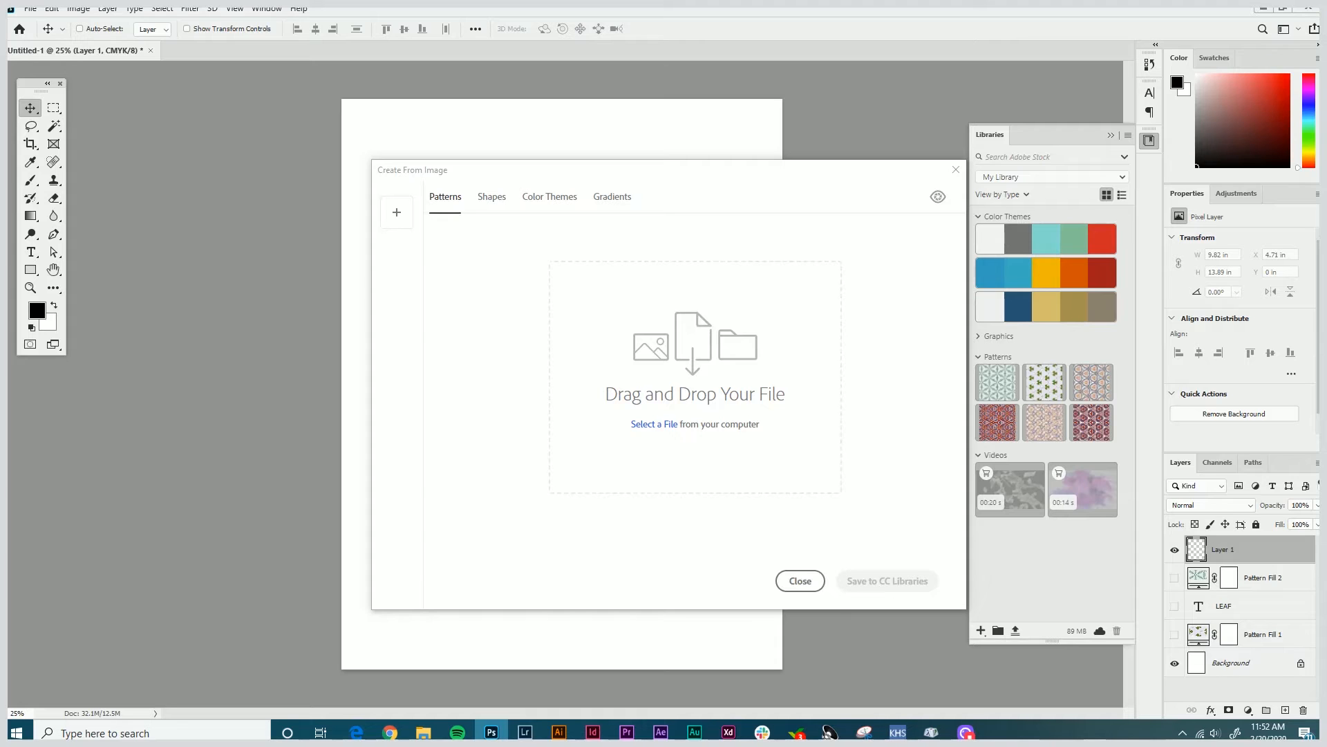
drag(9, 419, 616, 420)
drag(906, 276, 674, 391)
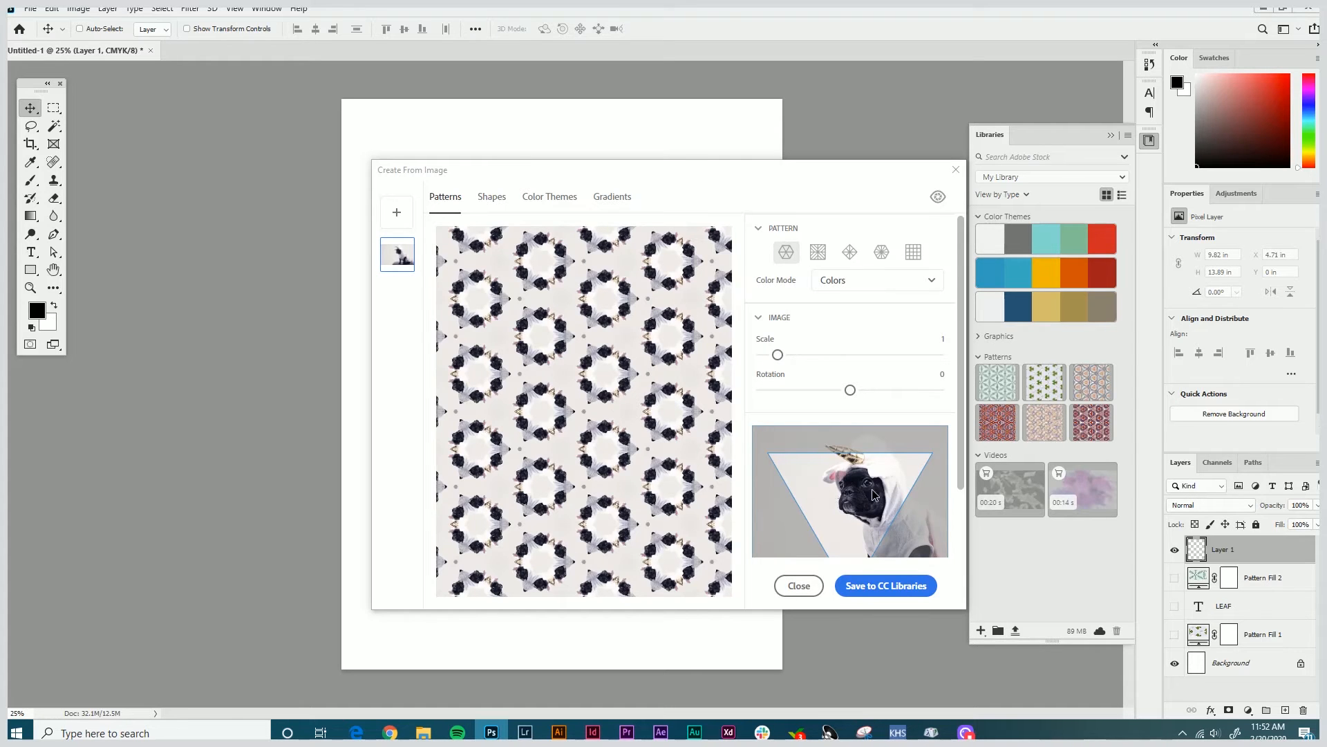
Scale the pug photo to 1.8, rotate it to -53, and reposition it inside the pattern triangle.
drag(778, 354, 792, 355)
drag(850, 390, 823, 390)
drag(867, 496, 794, 524)
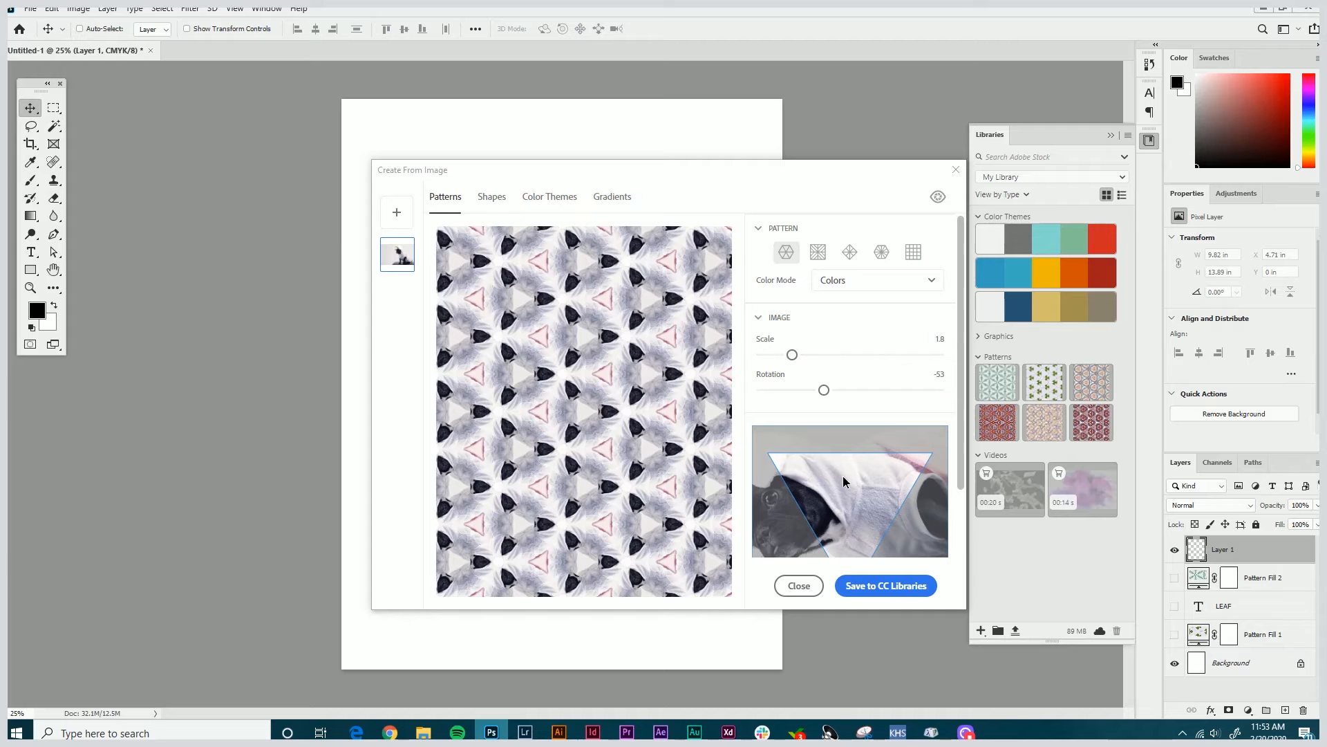
Try a scale of 2.8 for the pug photo, set it to 2.1, and move the dog's head into the pattern triangle.
mouse_move(792, 355)
mouse_down()
mouse_move(856, 355)
mouse_move(810, 355)
mouse_up()
drag(886, 485, 944, 443)
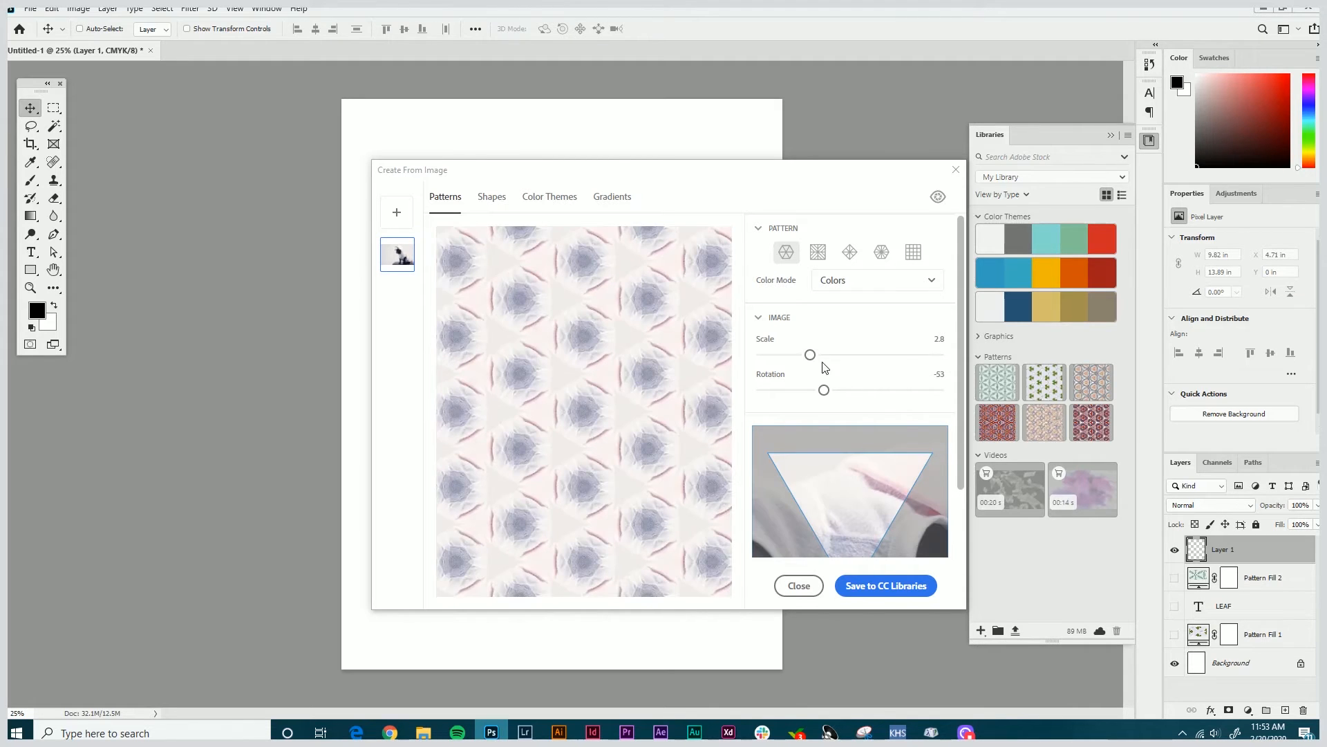
drag(810, 354, 797, 354)
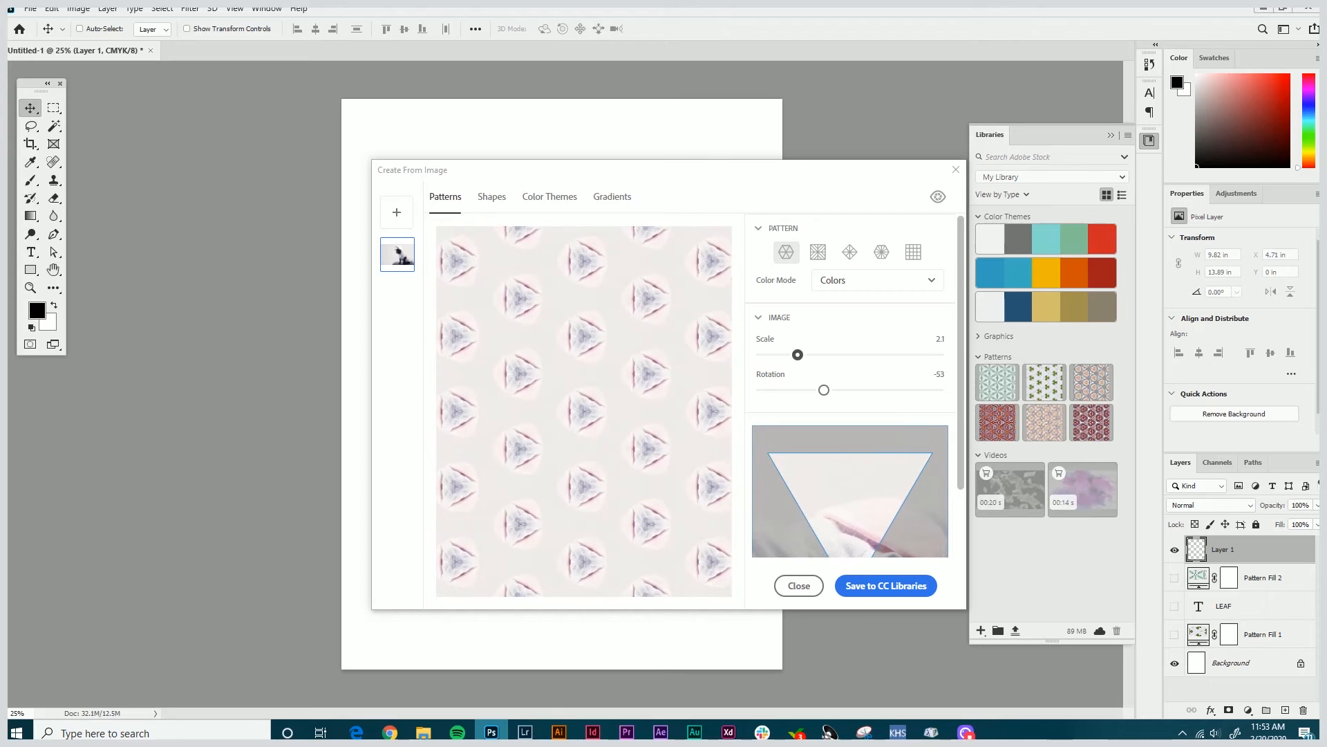
mouse_move(829, 517)
mouse_down()
mouse_move(916, 445)
mouse_move(871, 531)
mouse_move(853, 512)
mouse_up()
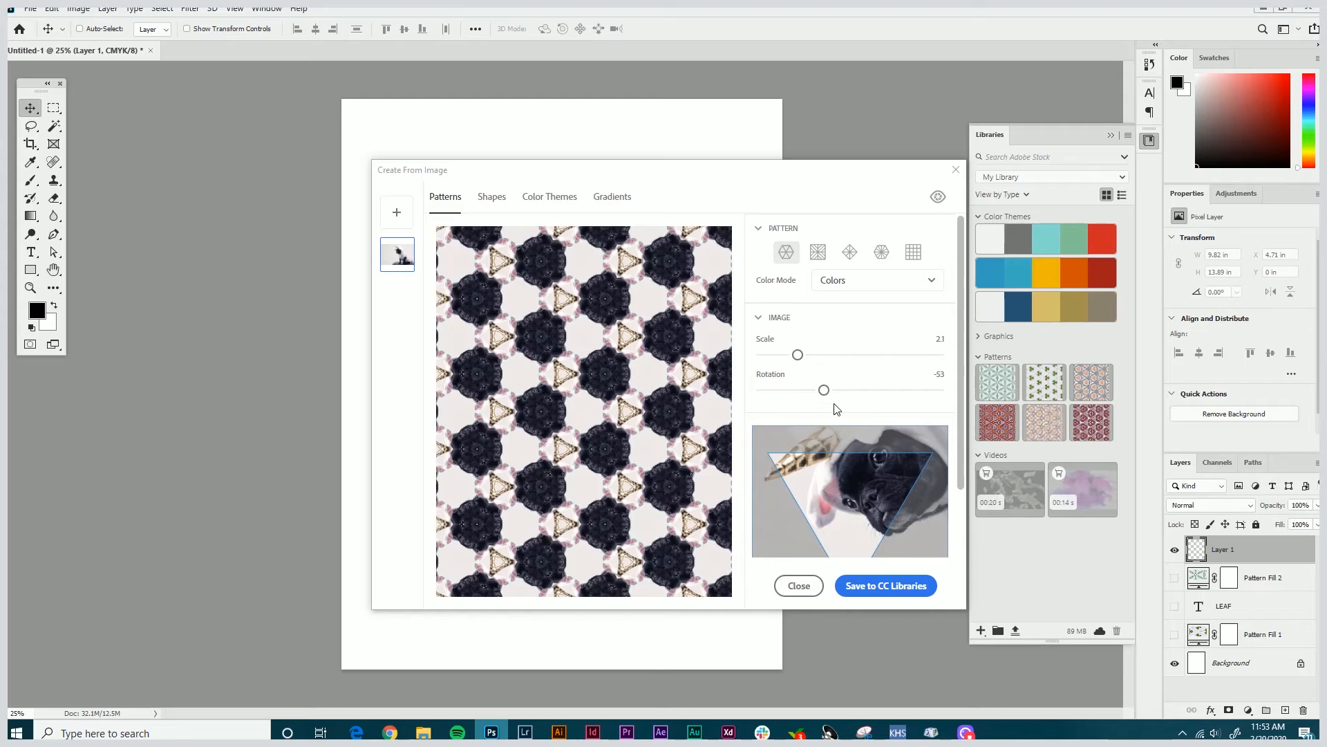
Rotate the pug photo to -40 and reposition it so the dog's face lies at the triangle's upper edge.
mouse_move(824, 389)
mouse_down()
mouse_move(938, 389)
mouse_move(822, 390)
mouse_up()
drag(842, 497, 829, 470)
drag(822, 389, 831, 390)
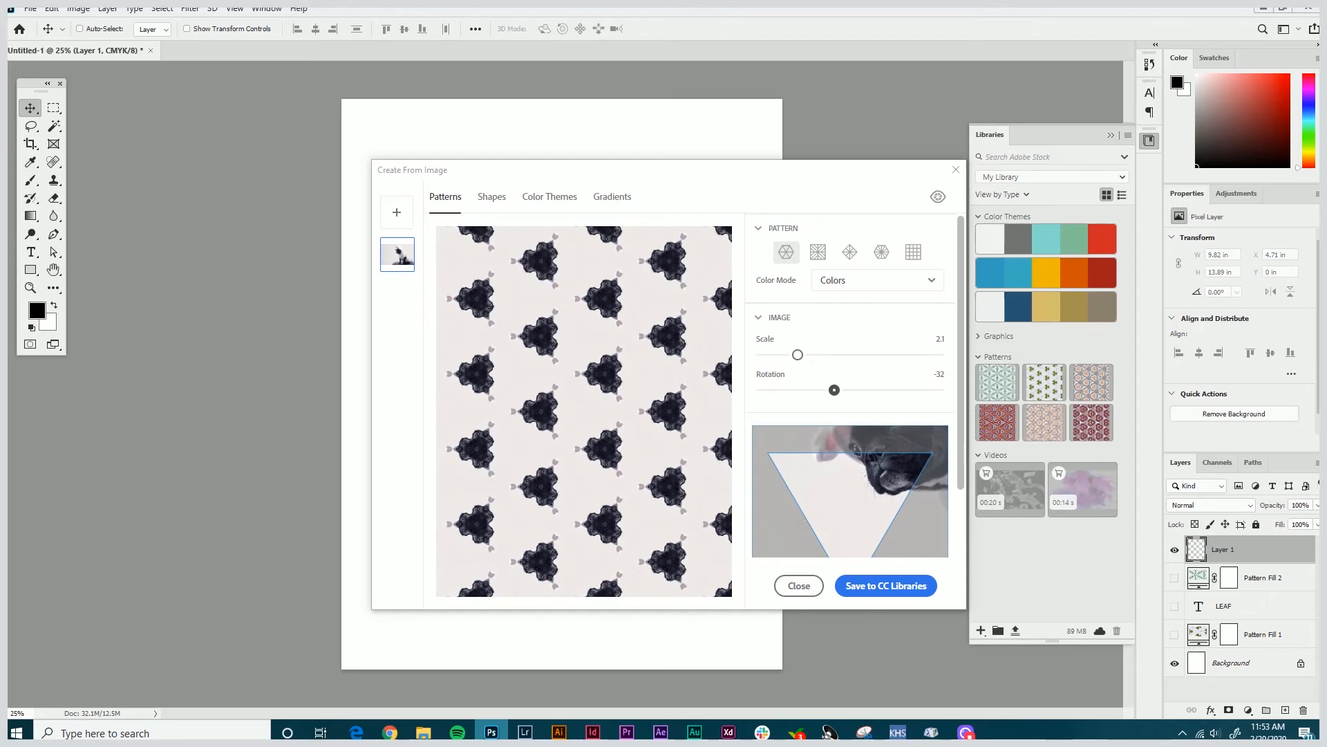
Save the dog pattern to the library and fill the page with it as a new fill layer at 25% scale.
click(869, 586)
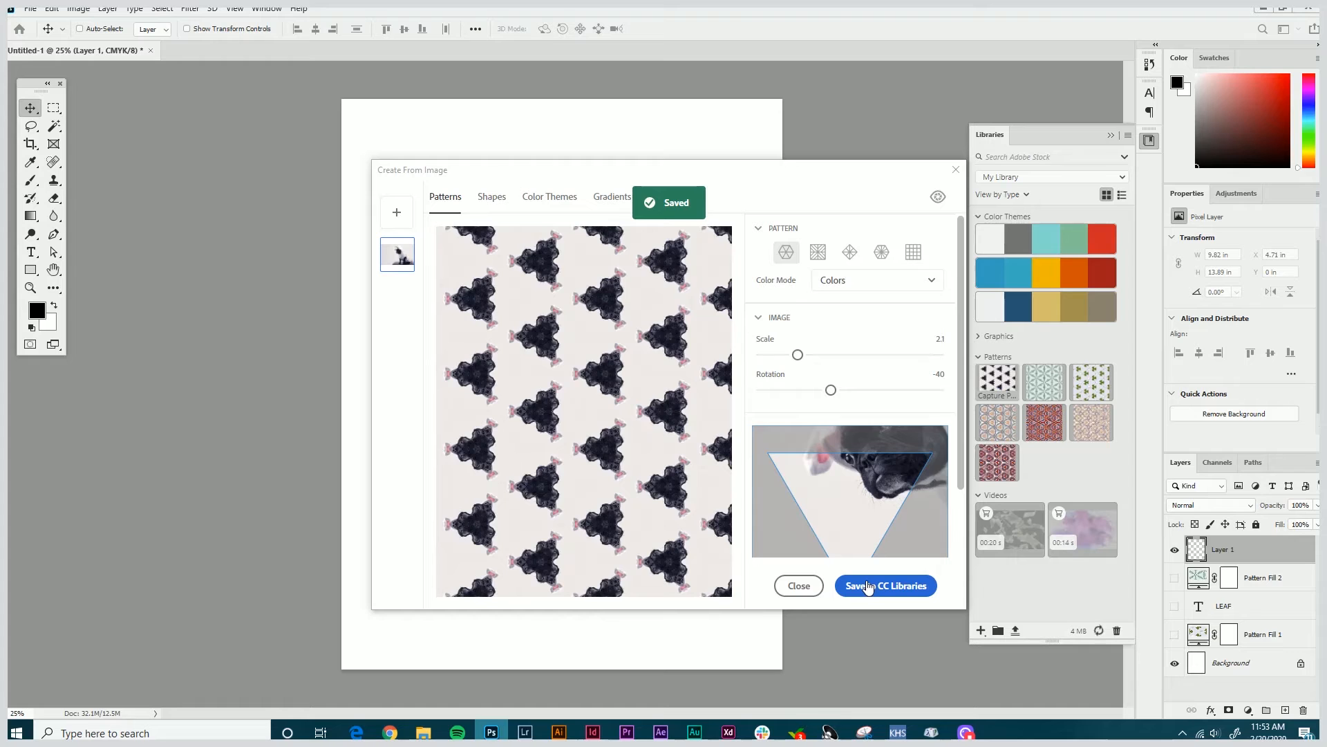
click(796, 584)
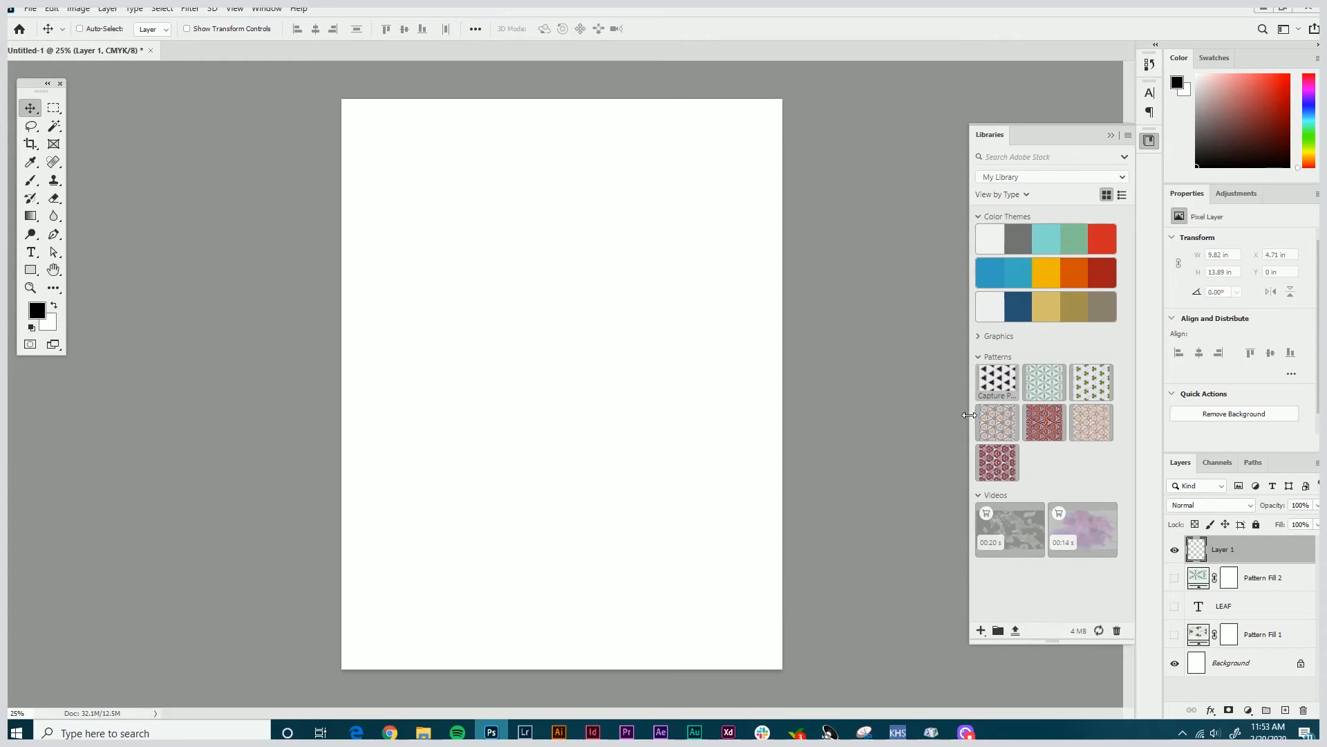
click(997, 385)
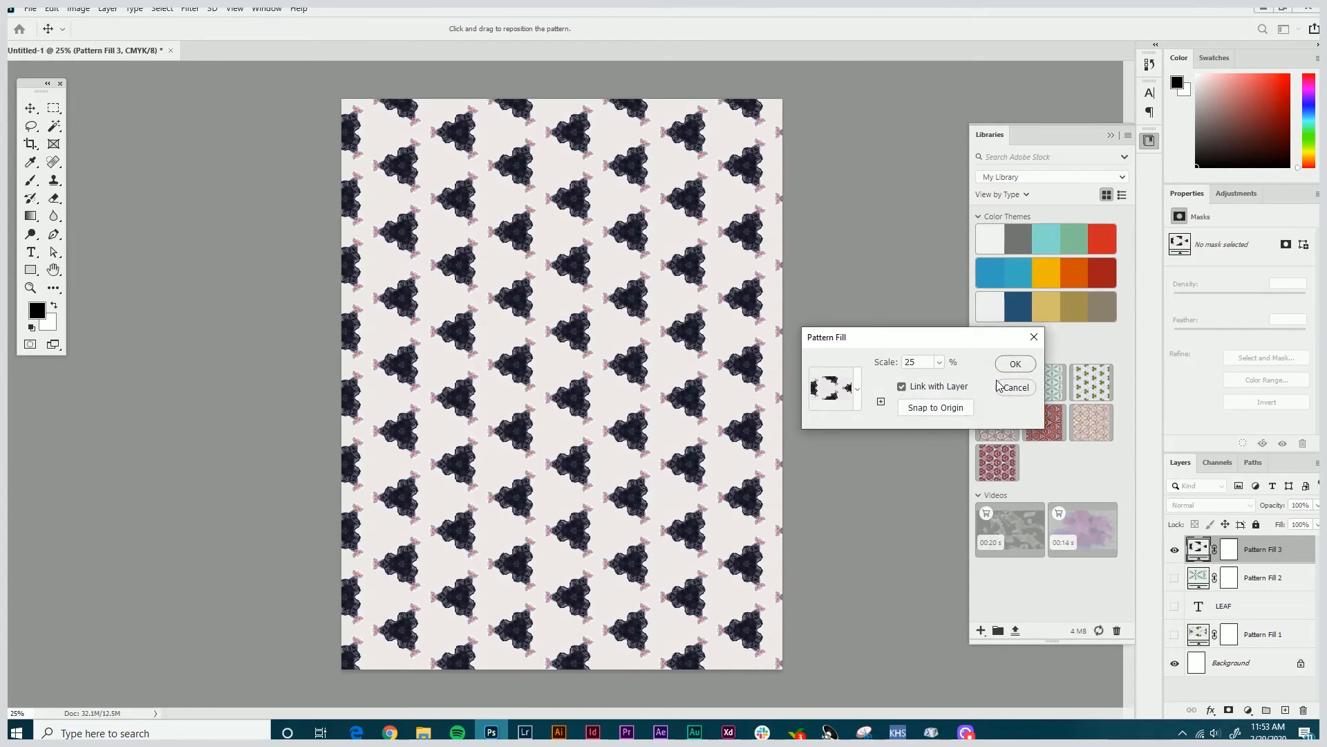
click(1014, 364)
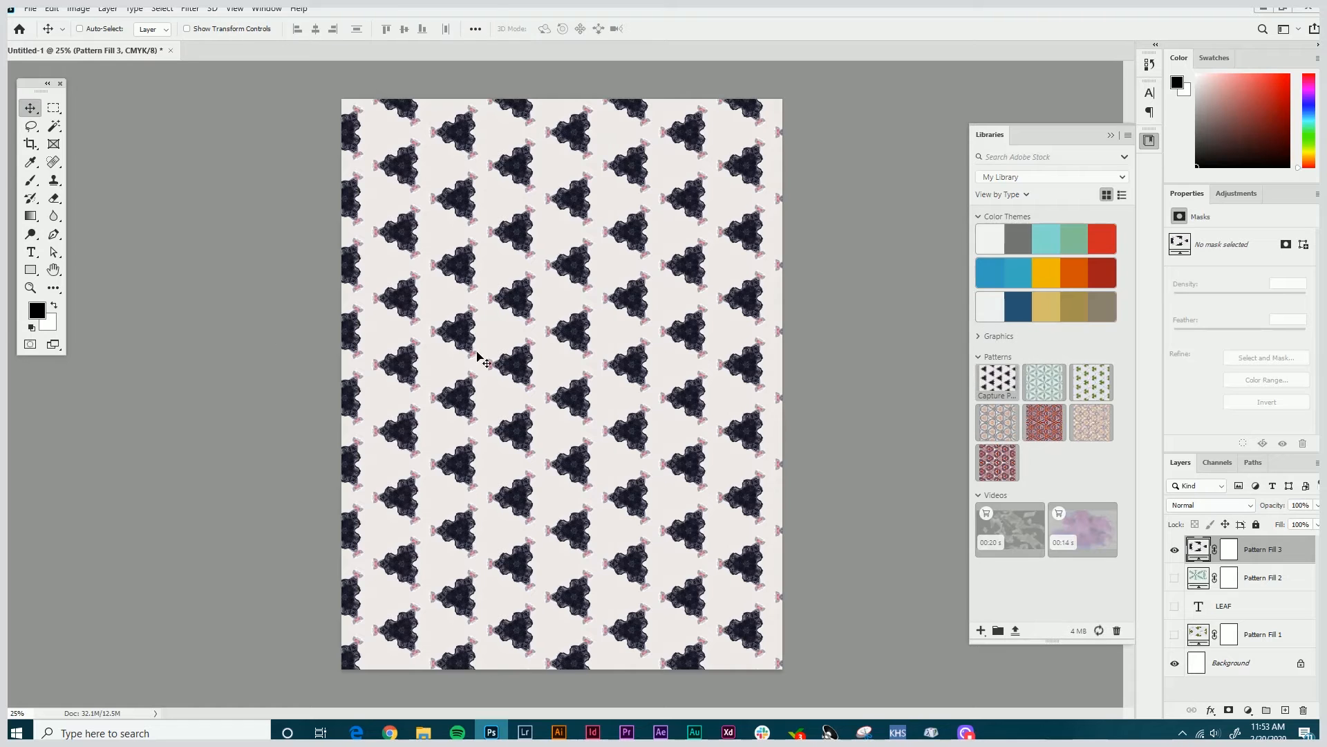
Add the text "DOGS DAY OUT" over the dog pattern, with each word on its own line.
click(30, 253)
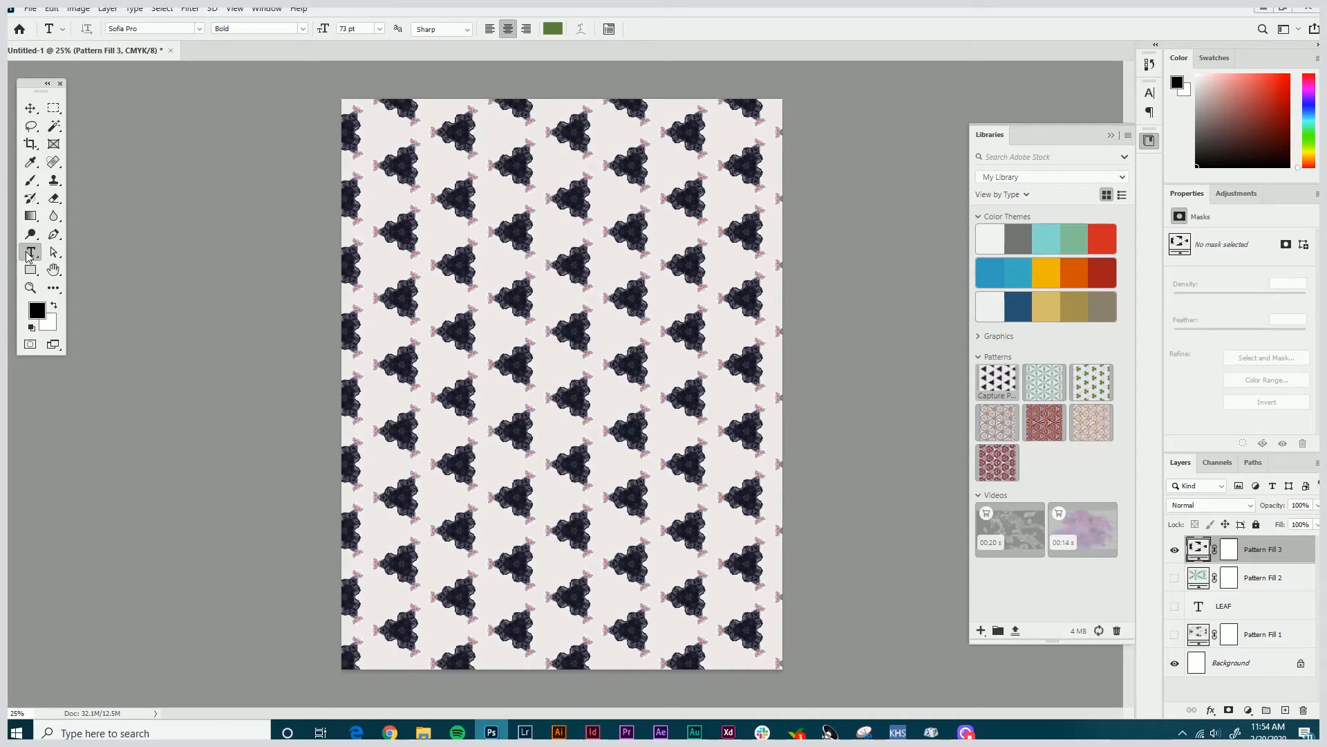
click(391, 269)
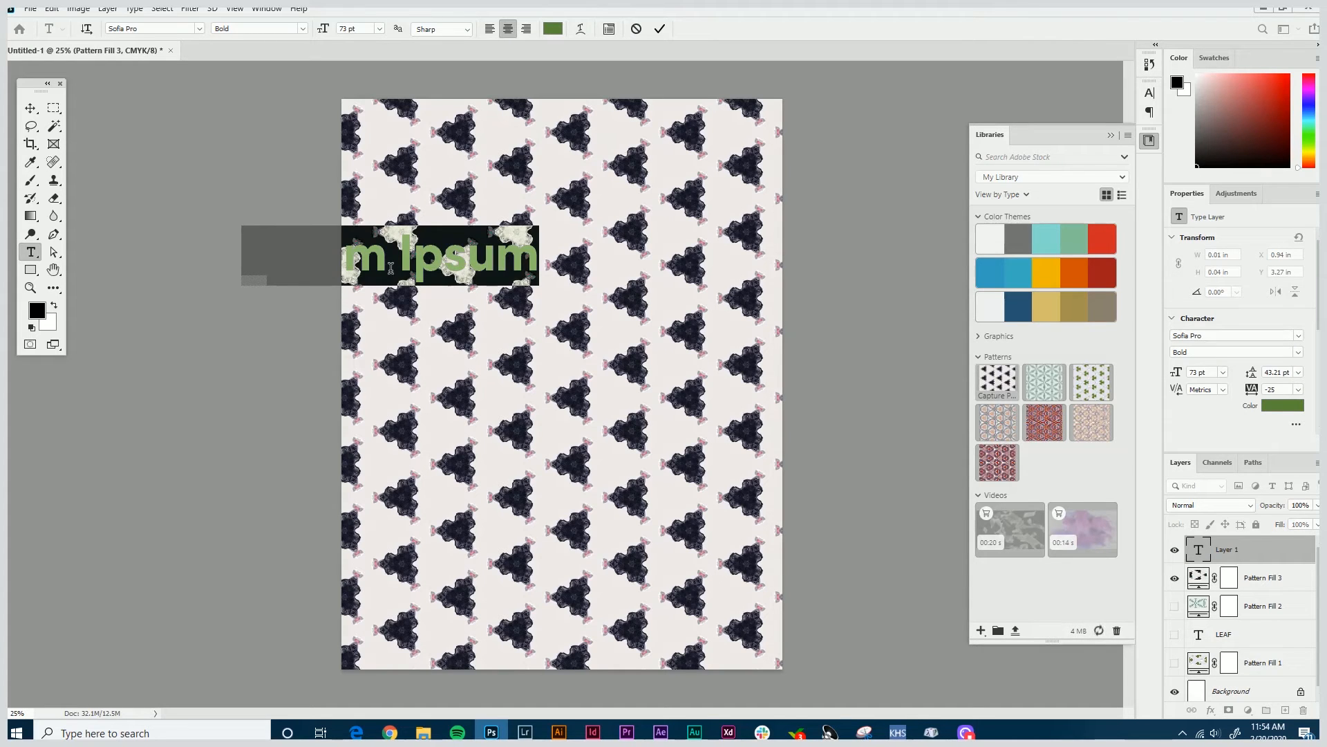
text(DOGS)
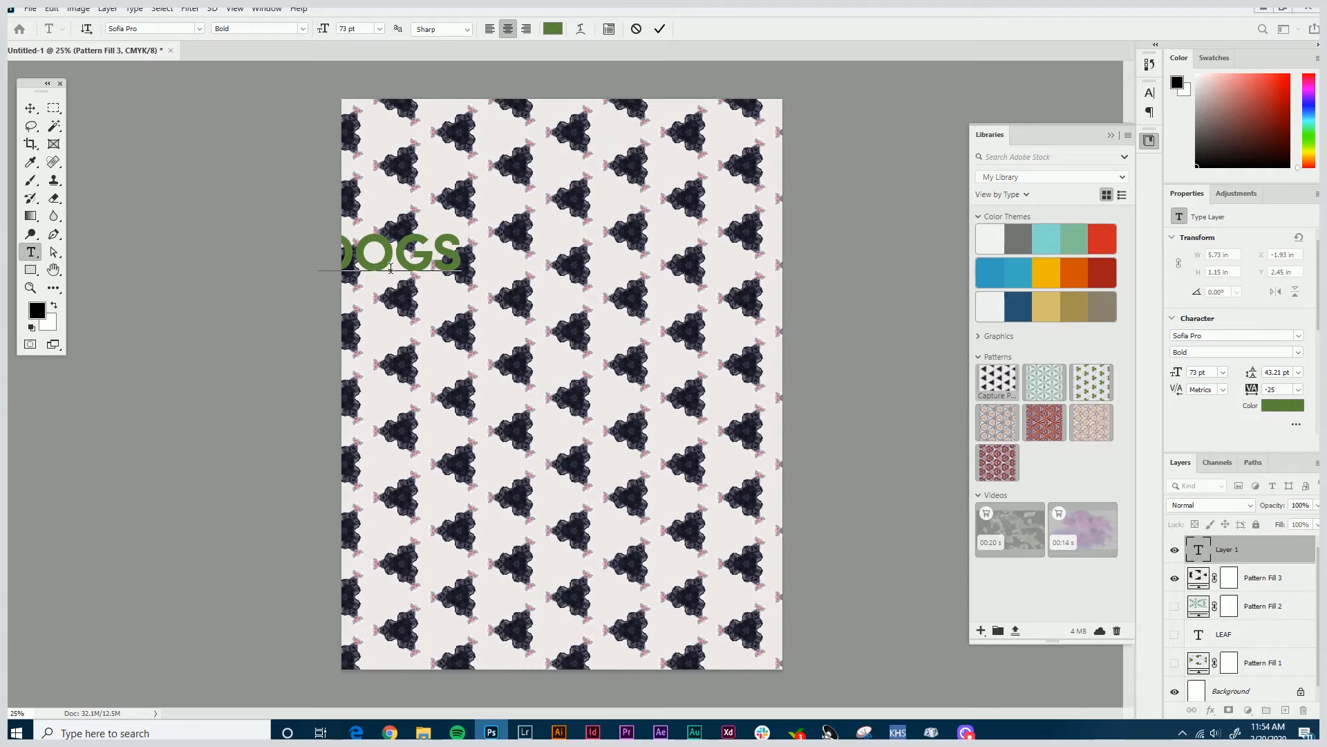
key(Return)
text(DAY)
key(Return)
text(OUT)
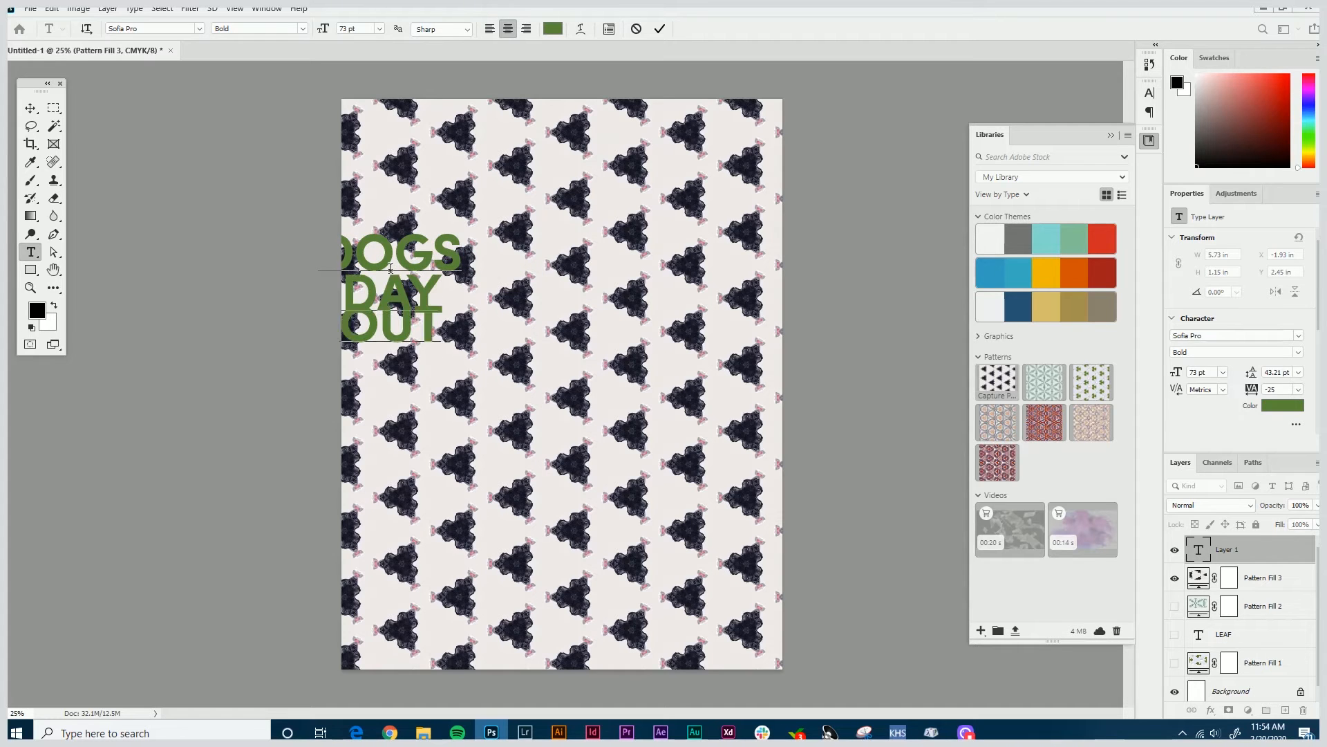
Move the DOGS DAY OUT text fully onto the page and left-align its lines.
click(30, 107)
drag(387, 293, 434, 270)
click(30, 252)
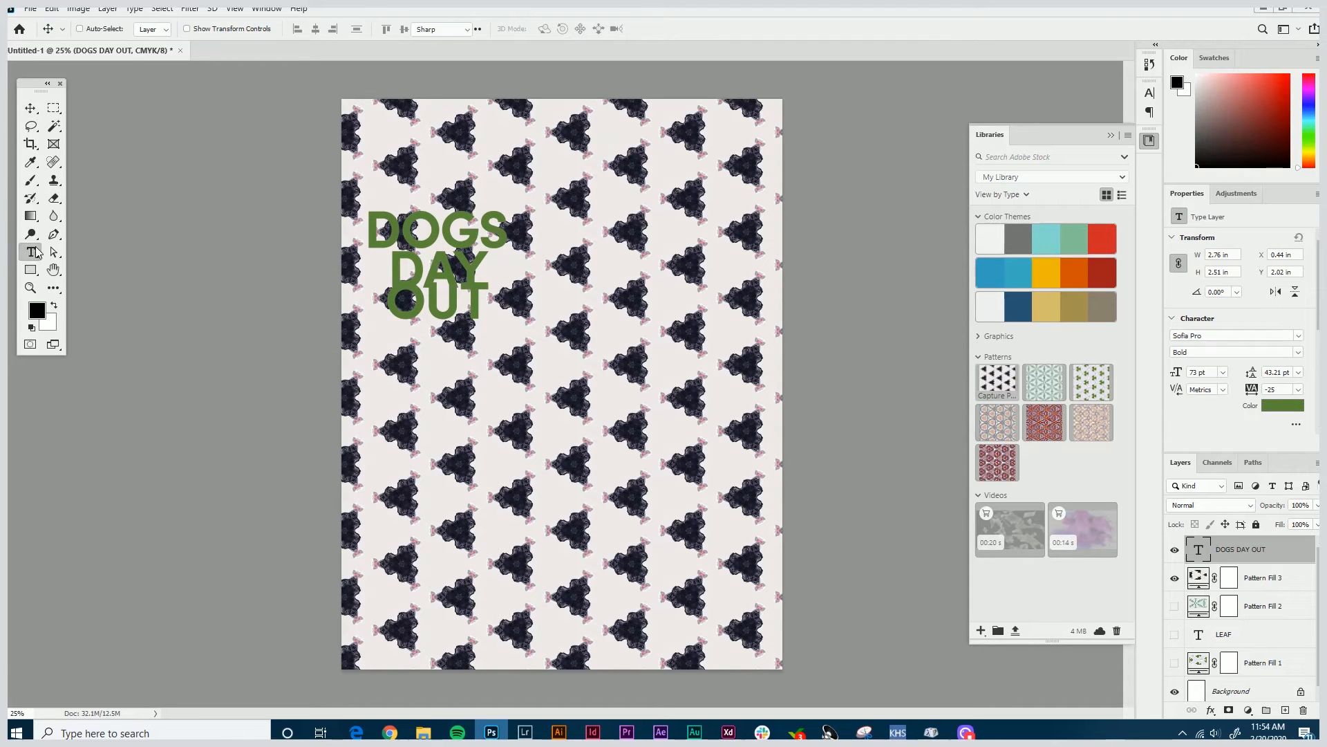
click(493, 30)
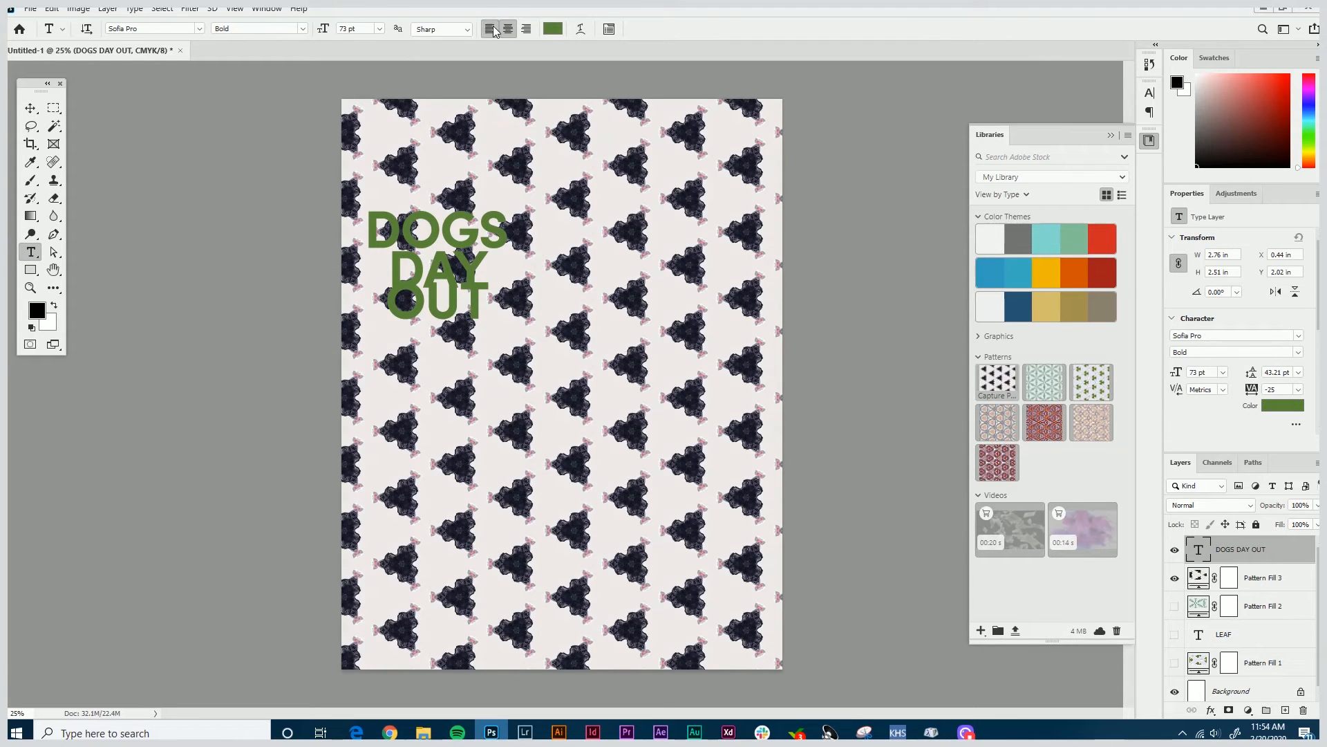
Change the DOGS DAY OUT text color to white (ffffff).
click(1146, 91)
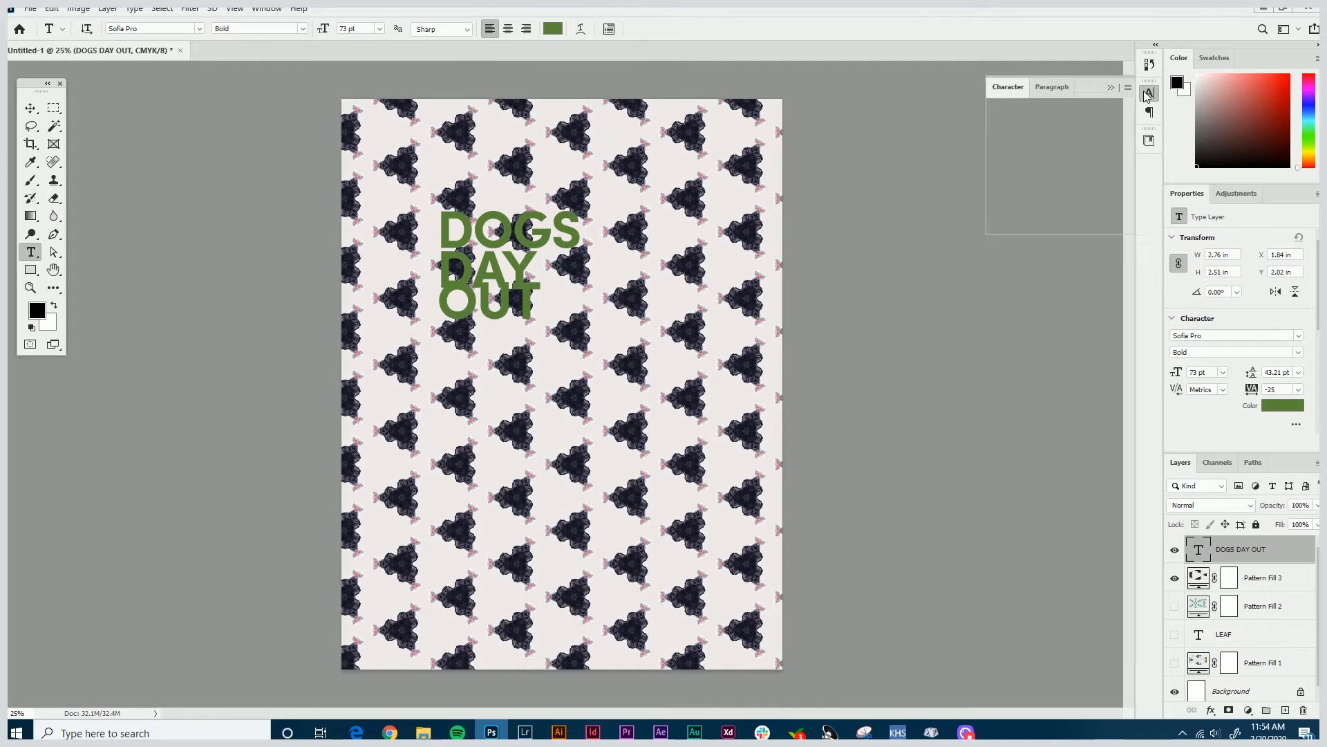
click(1107, 178)
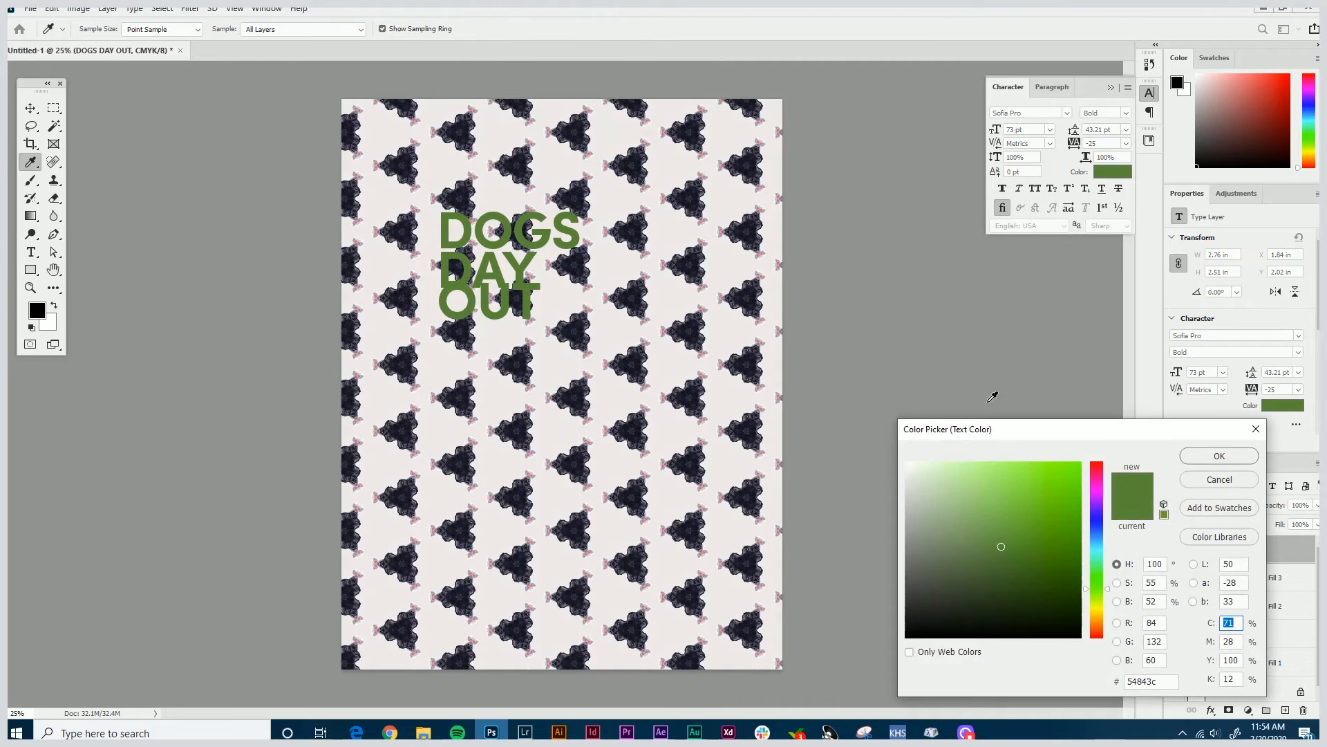
drag(960, 491, 909, 458)
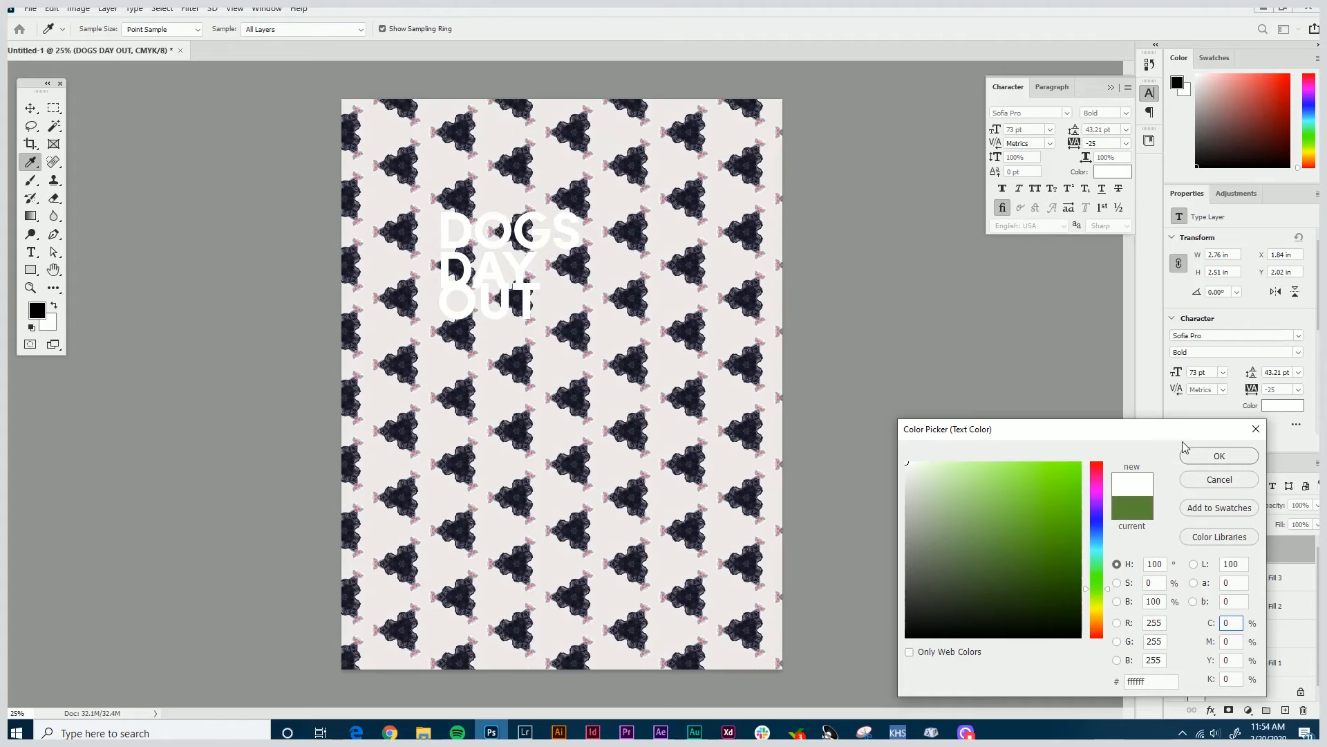
click(1219, 455)
Set the DOGS DAY OUT text's leading to Auto and its font size to 94 pt.
click(1126, 130)
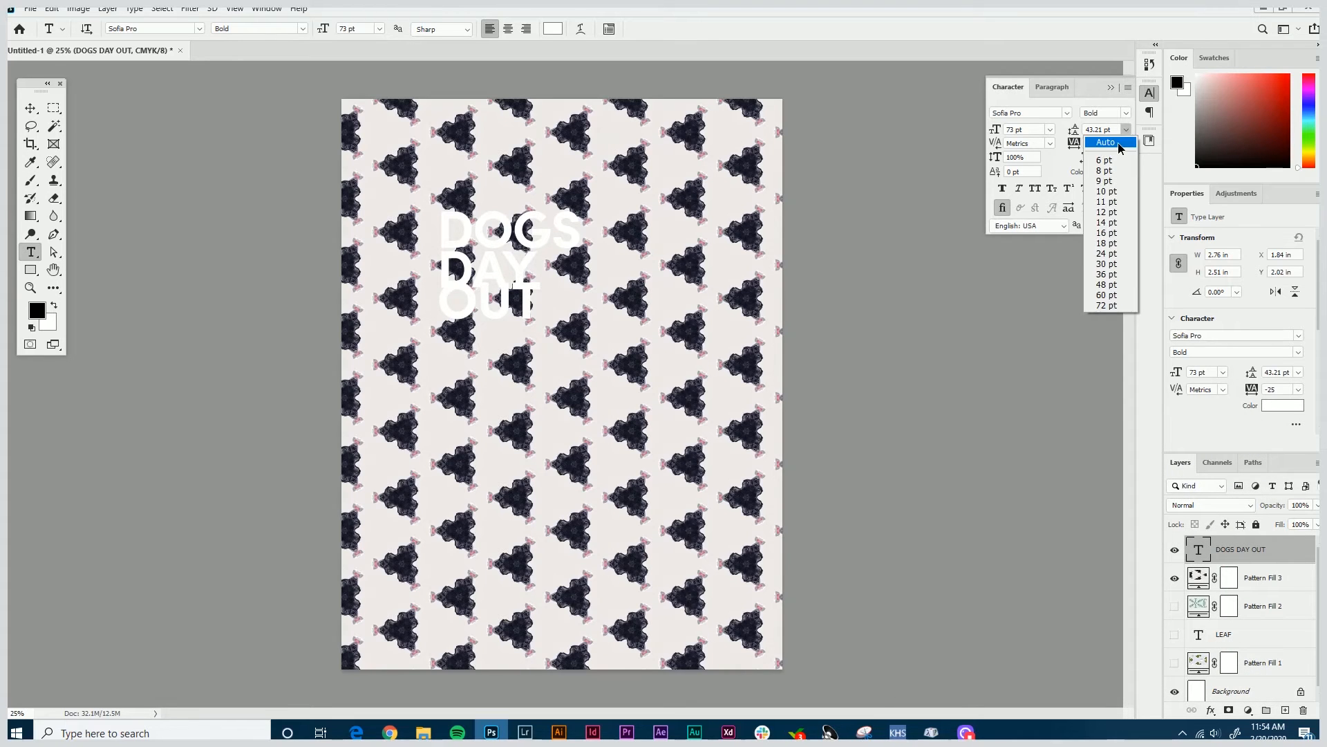
click(1100, 139)
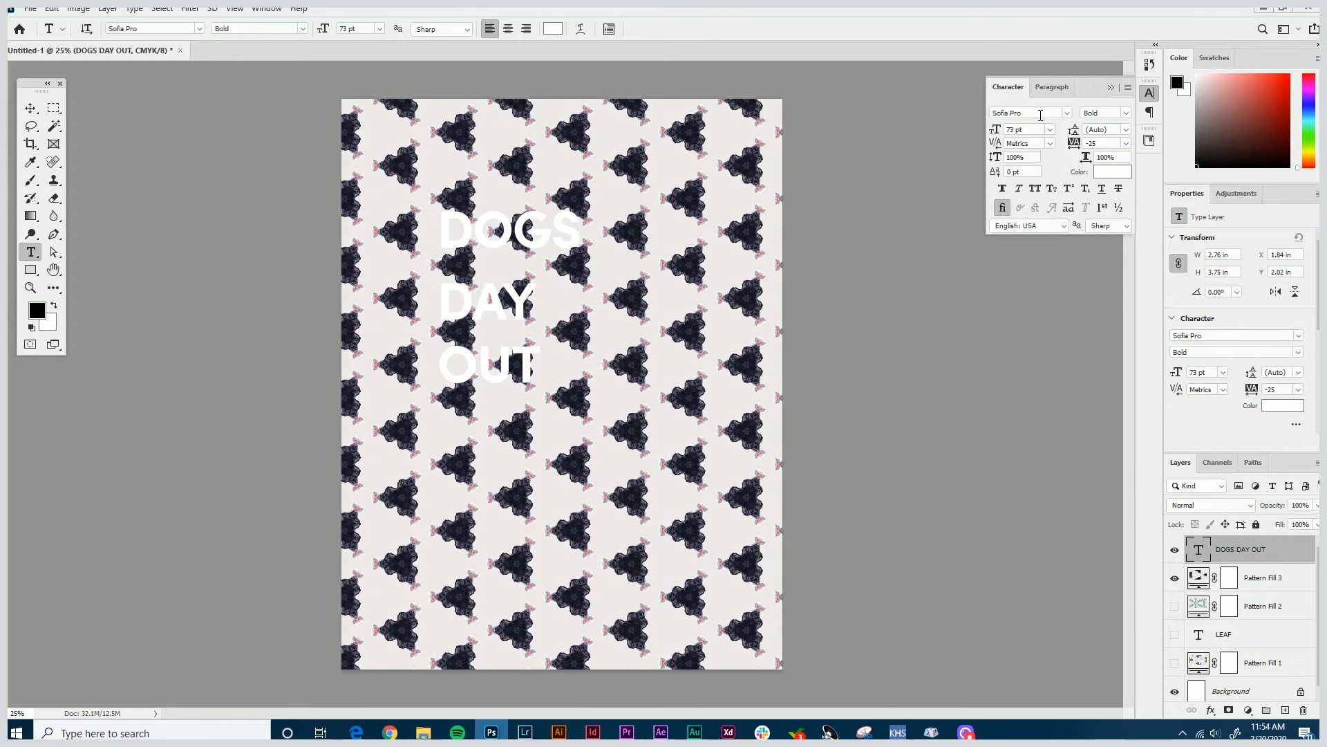
drag(999, 131, 1008, 129)
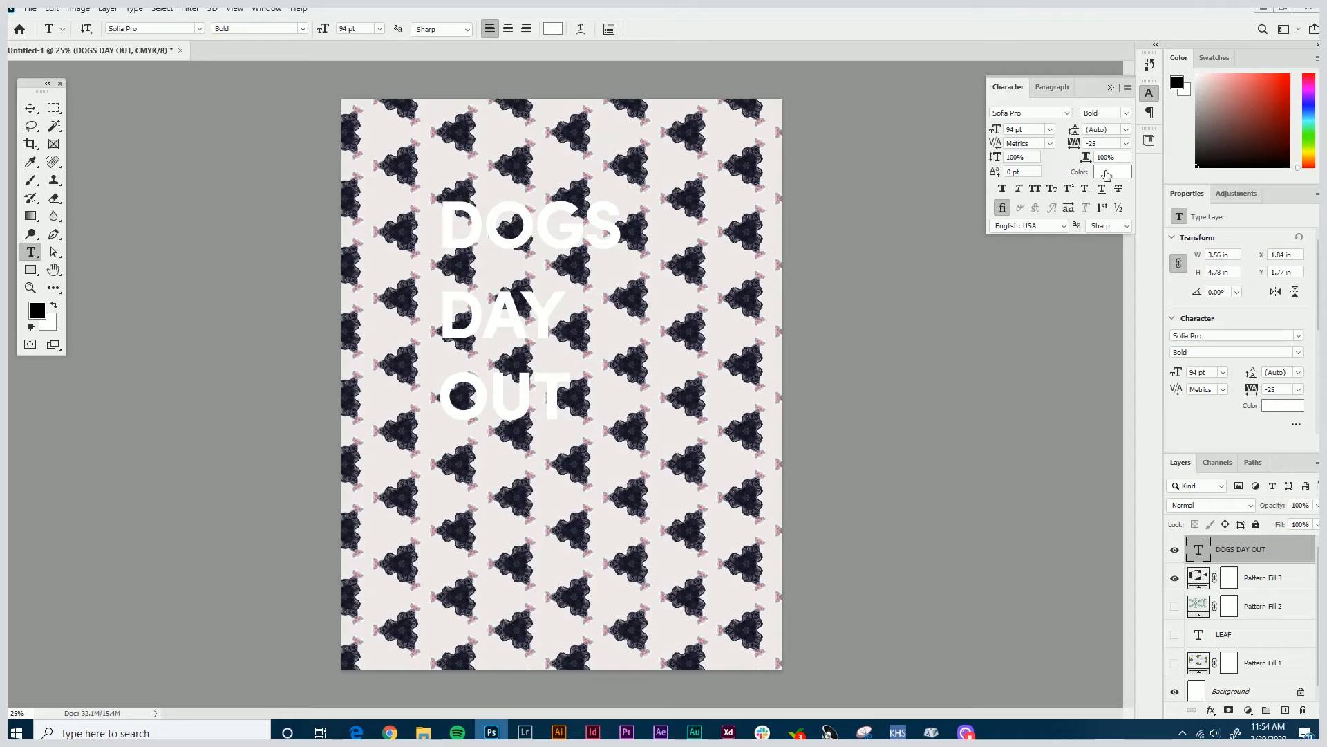
Sample the pink of the dog pattern for the text color and brighten it to f2a2b5.
click(1106, 172)
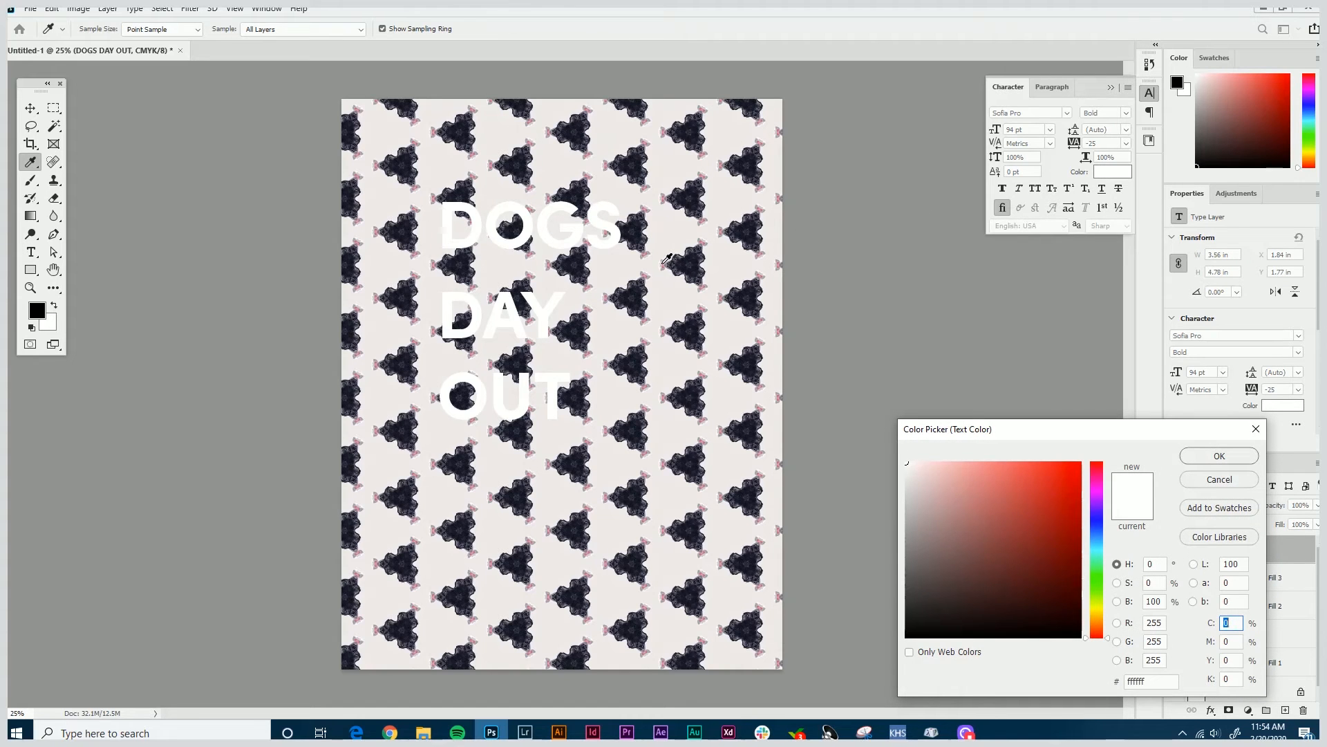
click(664, 267)
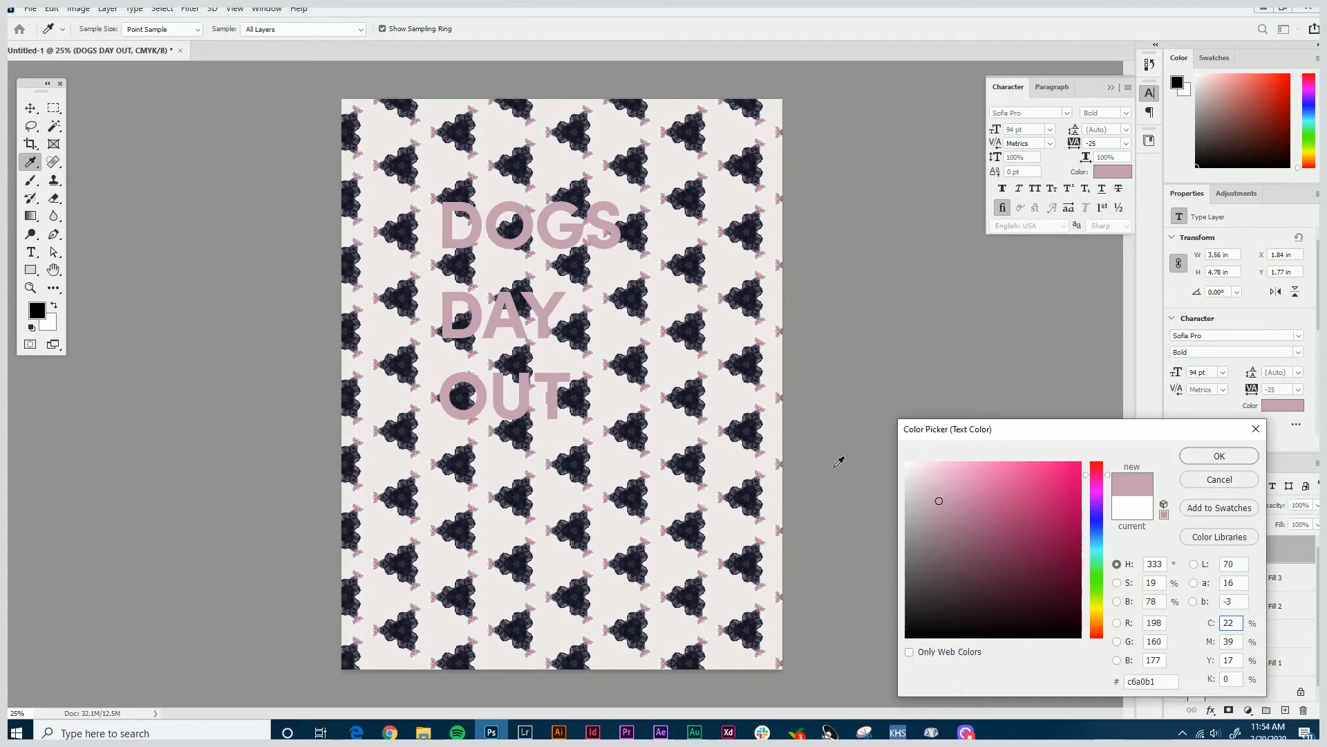
drag(939, 500, 963, 470)
drag(1092, 473, 1092, 468)
click(1218, 455)
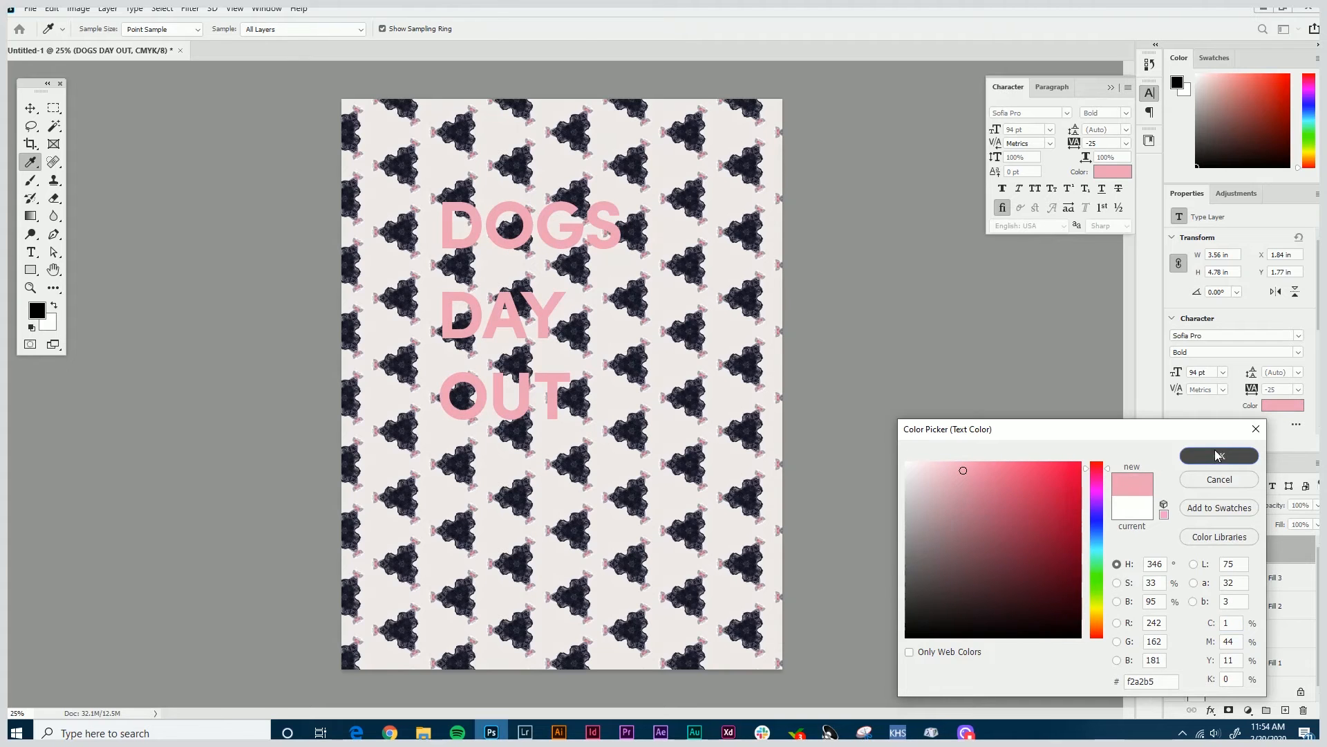
Try a leading of 36 pt for the DOGS DAY OUT text, and set it to 60 pt.
click(1126, 135)
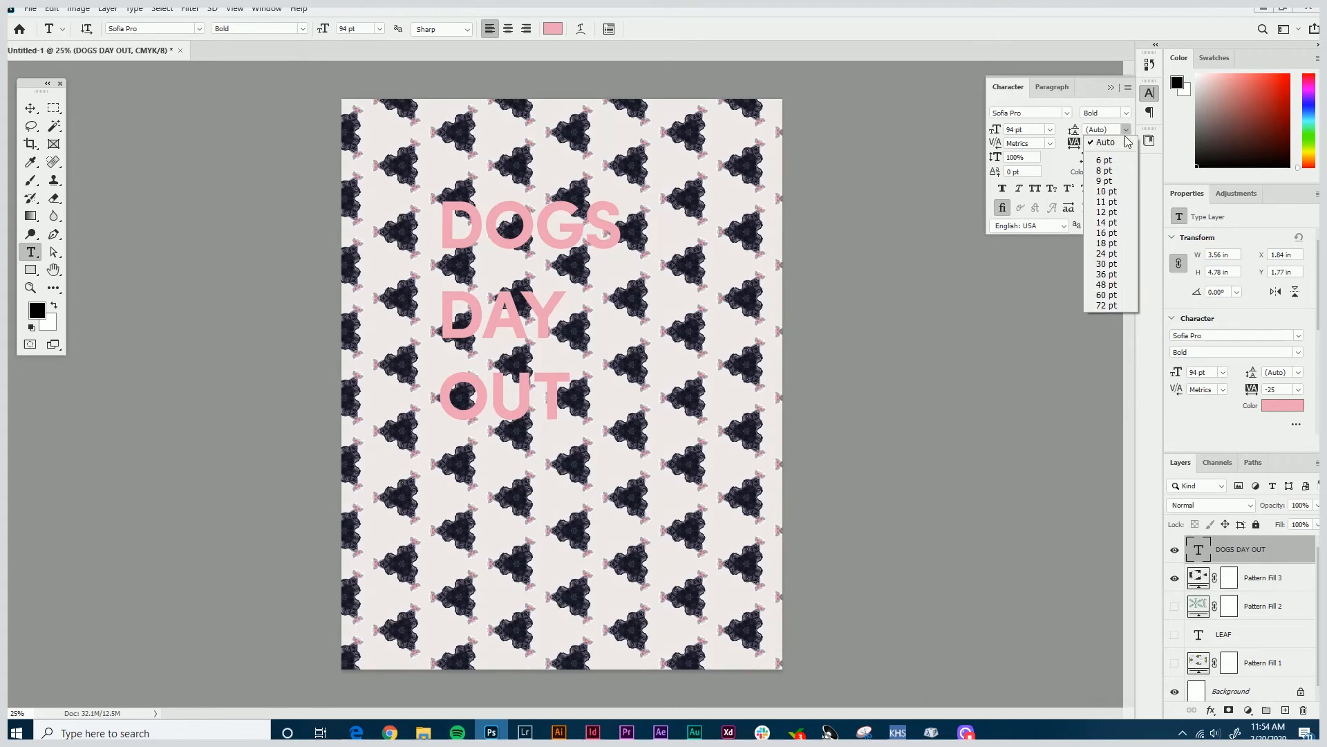
click(1100, 275)
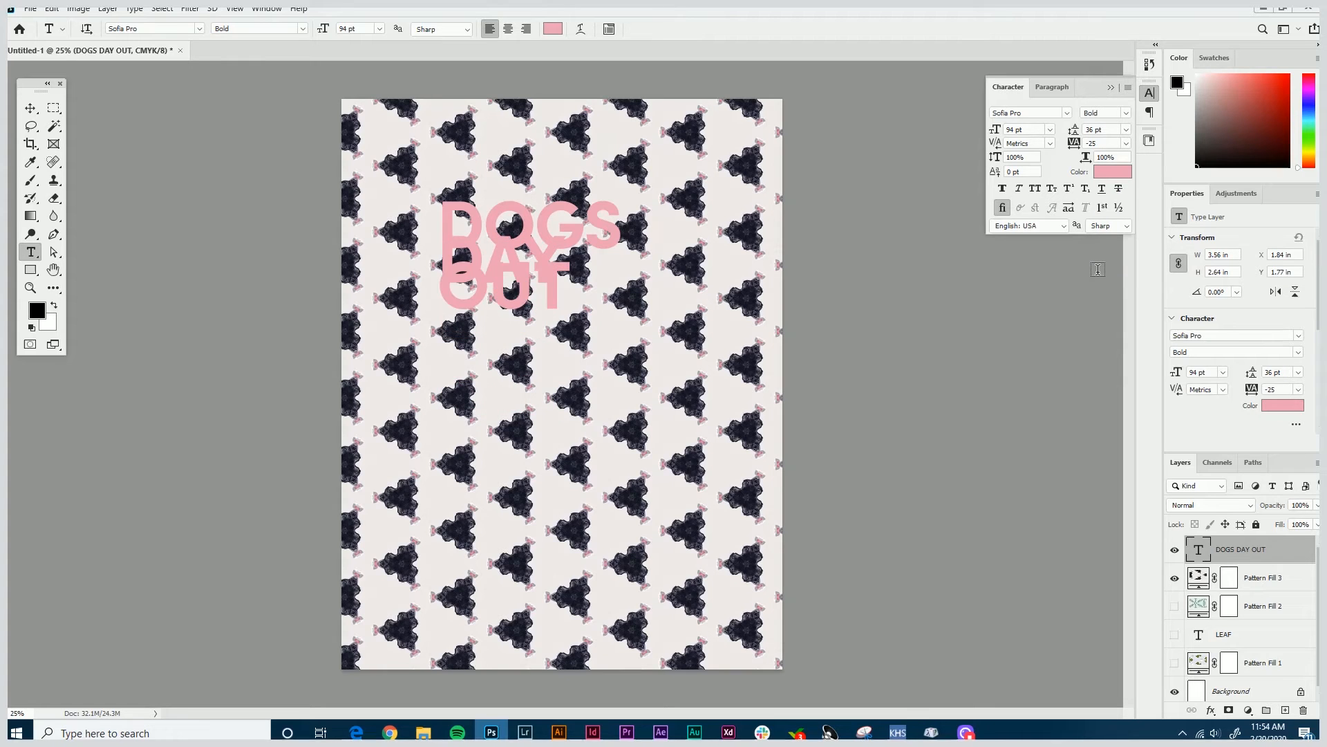
click(1125, 130)
click(1100, 294)
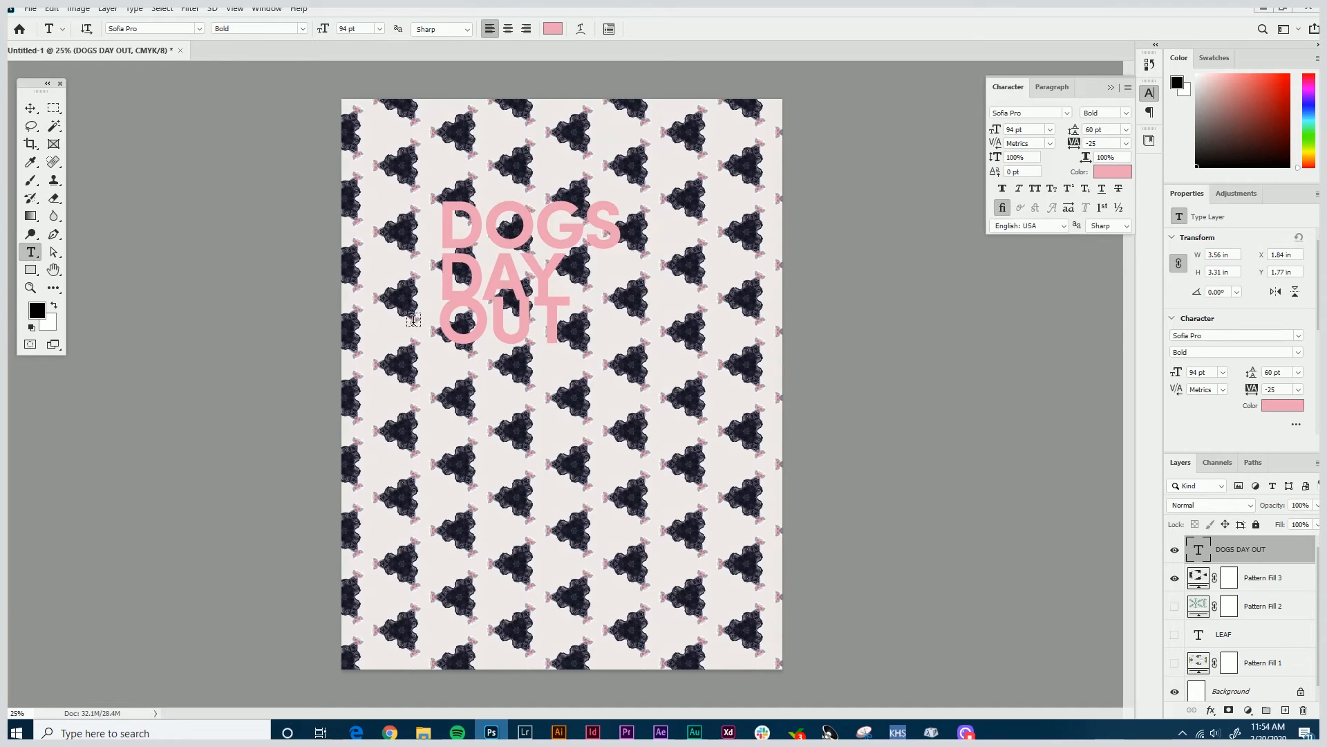
Replace the line break before OUT so that the three text lines are evenly spaced.
click(483, 324)
key(Right)
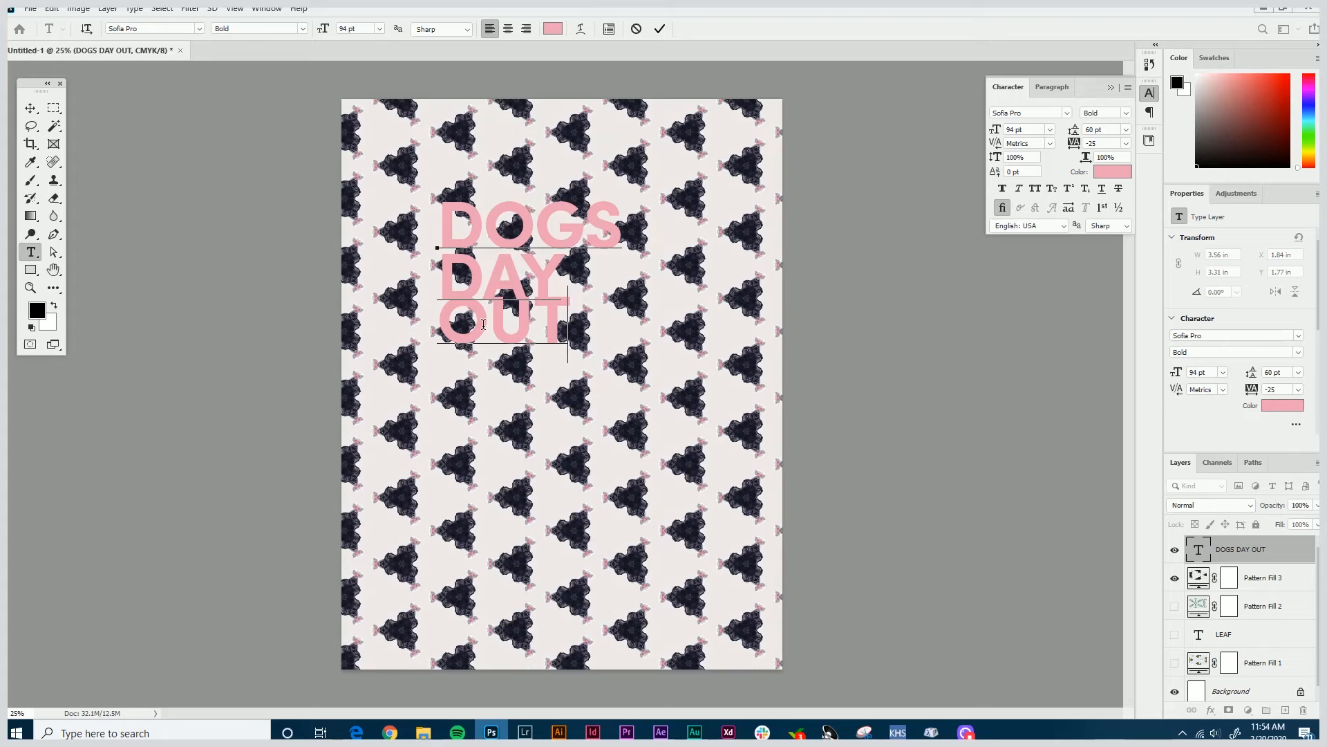
key(Delete)
key(Return)
key(Left)
key(Delete)
key(Return)
click(30, 108)
Set the text's leading to 84 pt and move the text to the page's upper-left corner.
click(1103, 129)
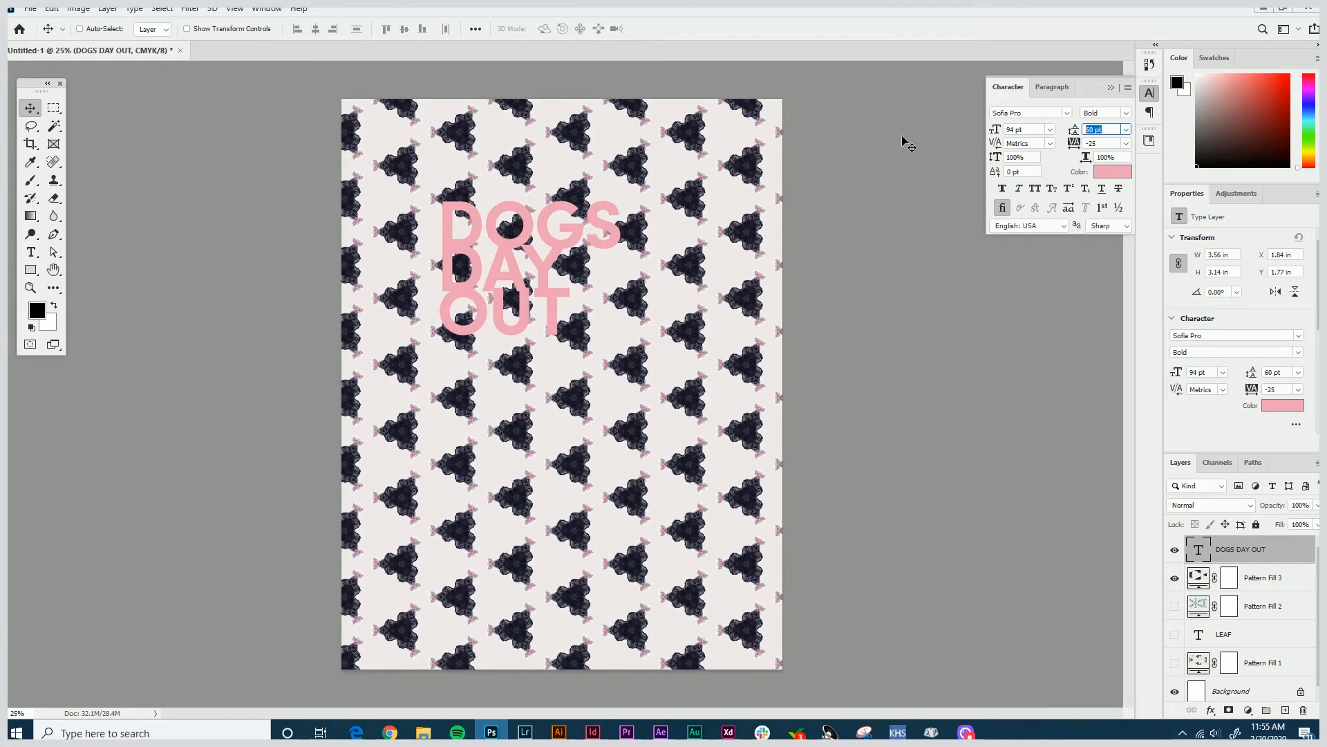
text(84)
key(Return)
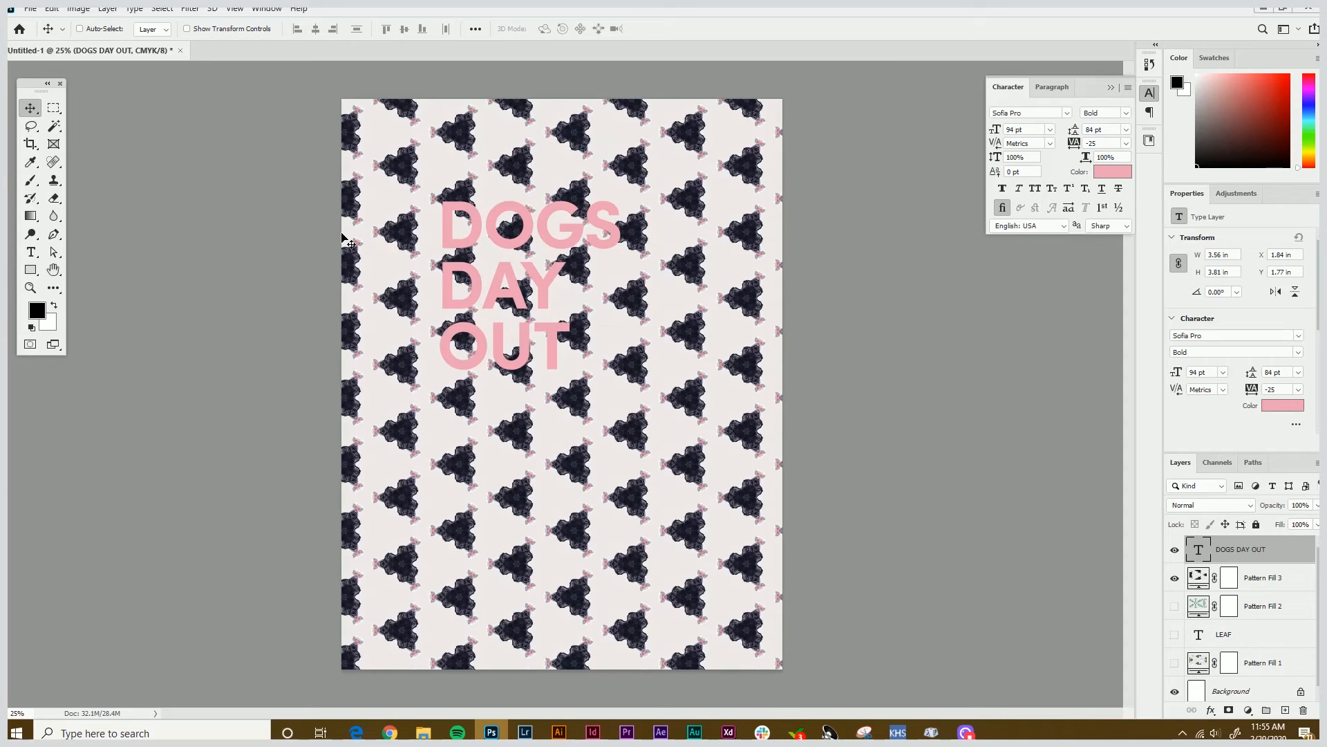
drag(458, 242, 385, 181)
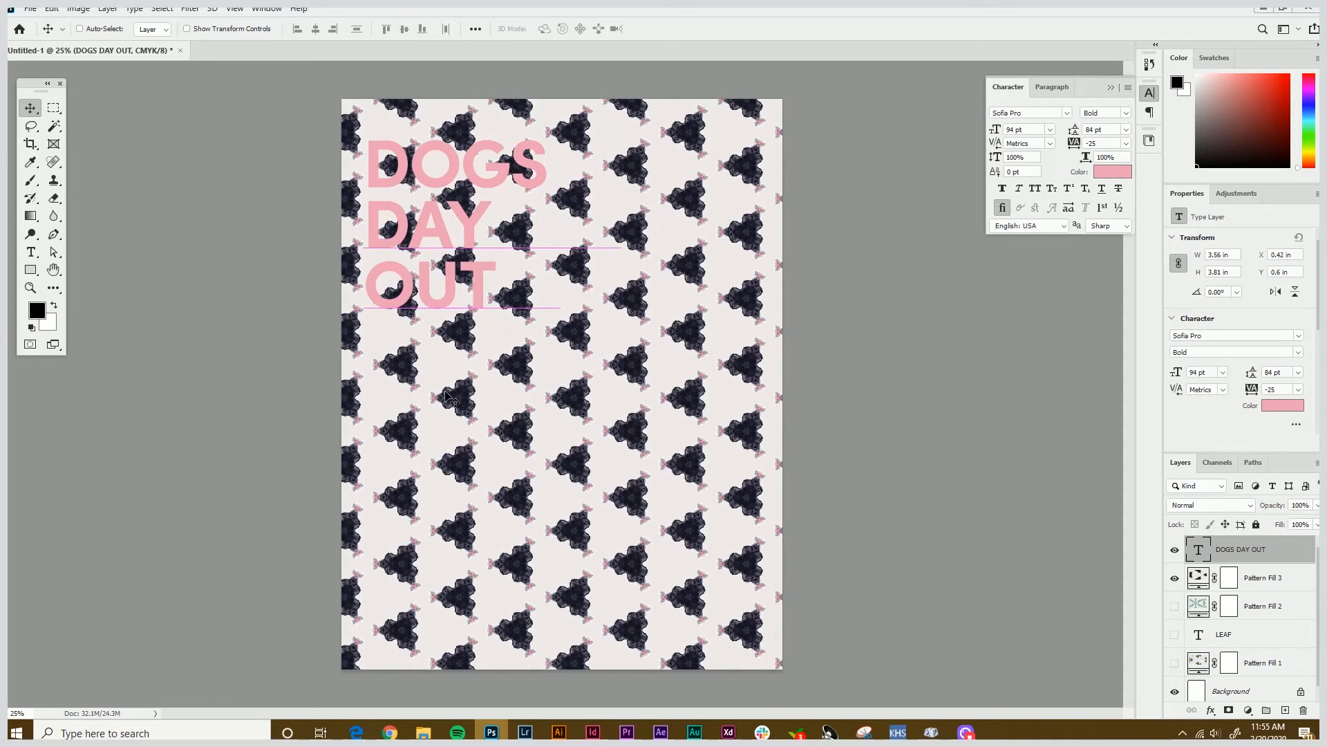
Enlarge the DOGS DAY OUT text with Free Transform to about 6.22 in wide and 6.66 in high.
key(ctrl+t)
drag(548, 329, 685, 475)
key(Return)
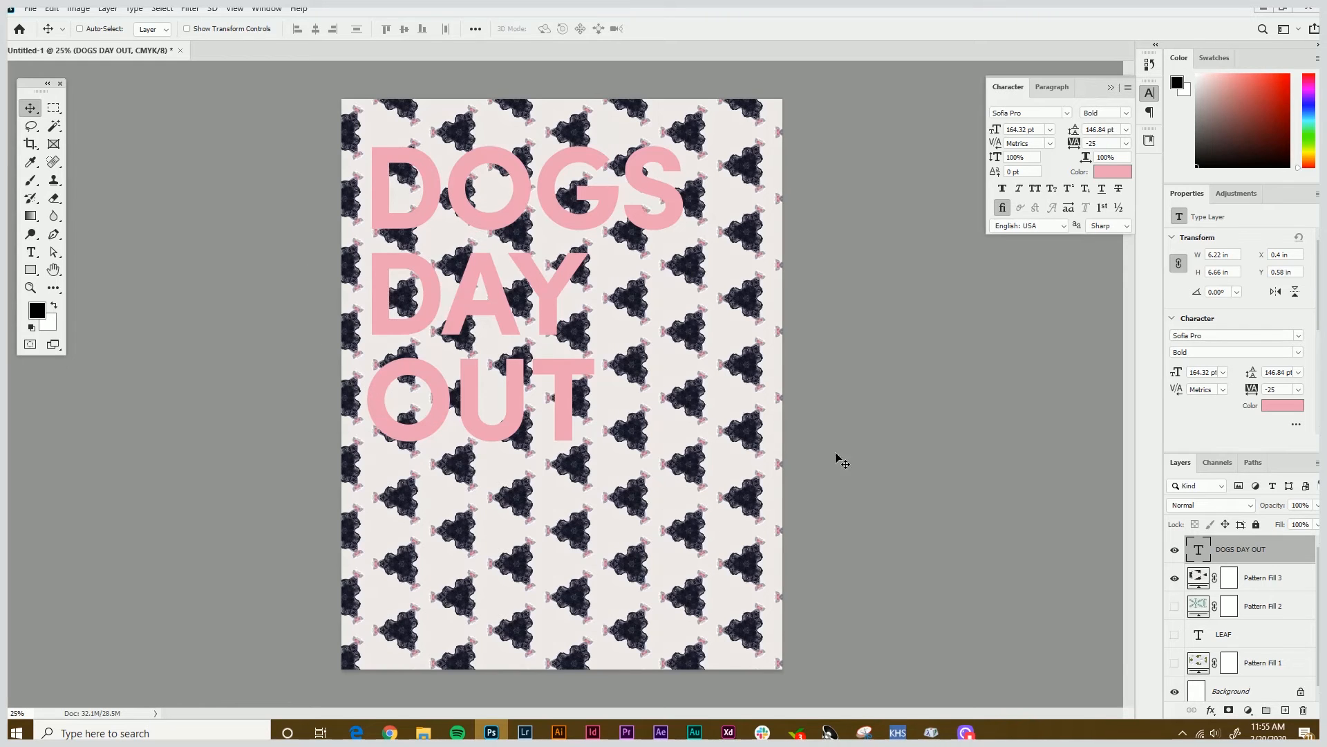
Hide the DOGS DAY OUT text layer and the dog pattern fill layer.
drag(1175, 550, 1175, 586)
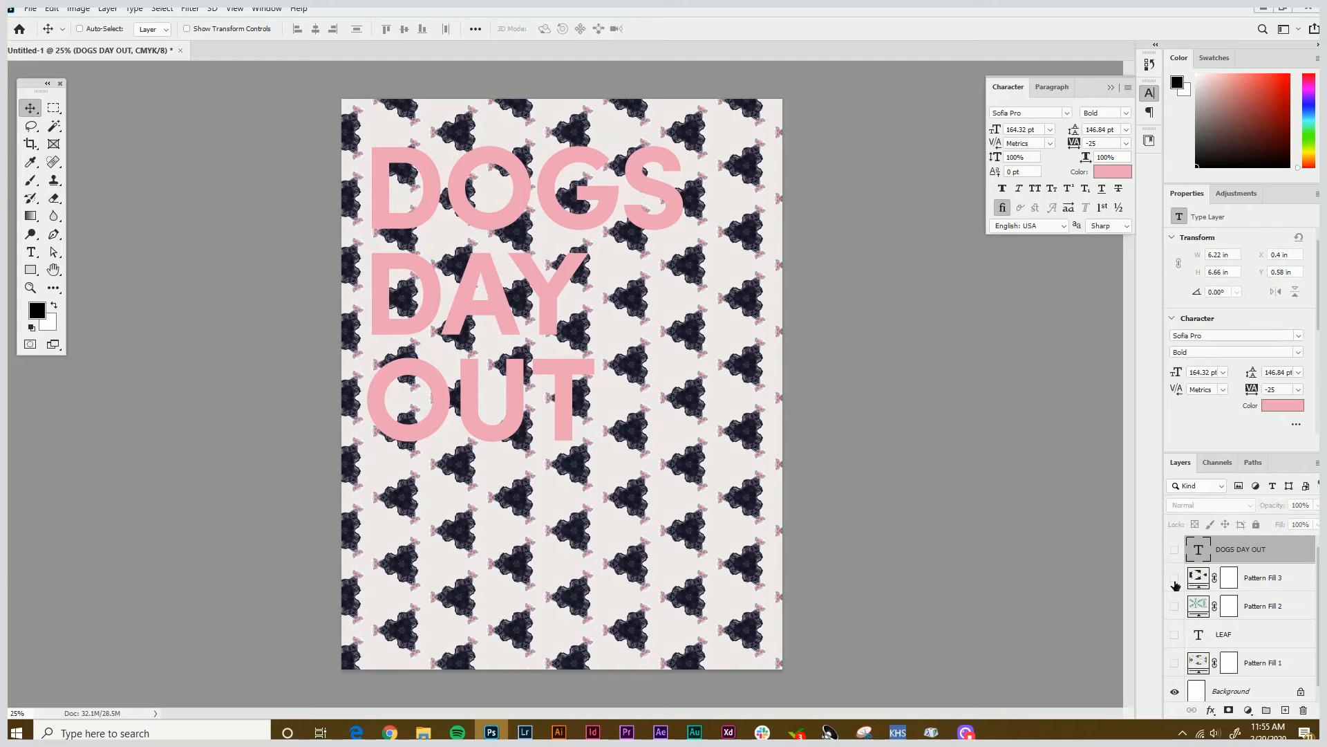
Show and hide Pattern Fill 2 and the LEAF text layer in turn to preview the earlier designs, leaving Pattern Fill 1 visible.
click(1175, 607)
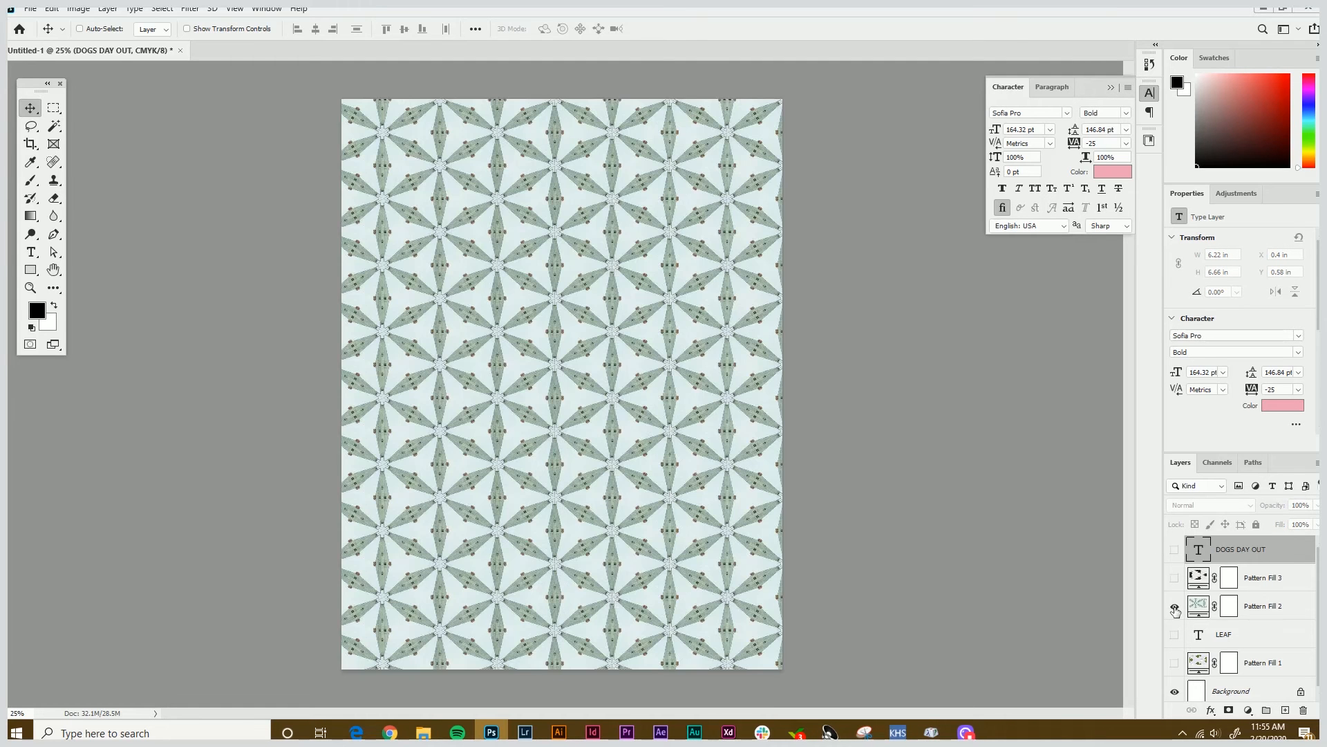
click(1174, 607)
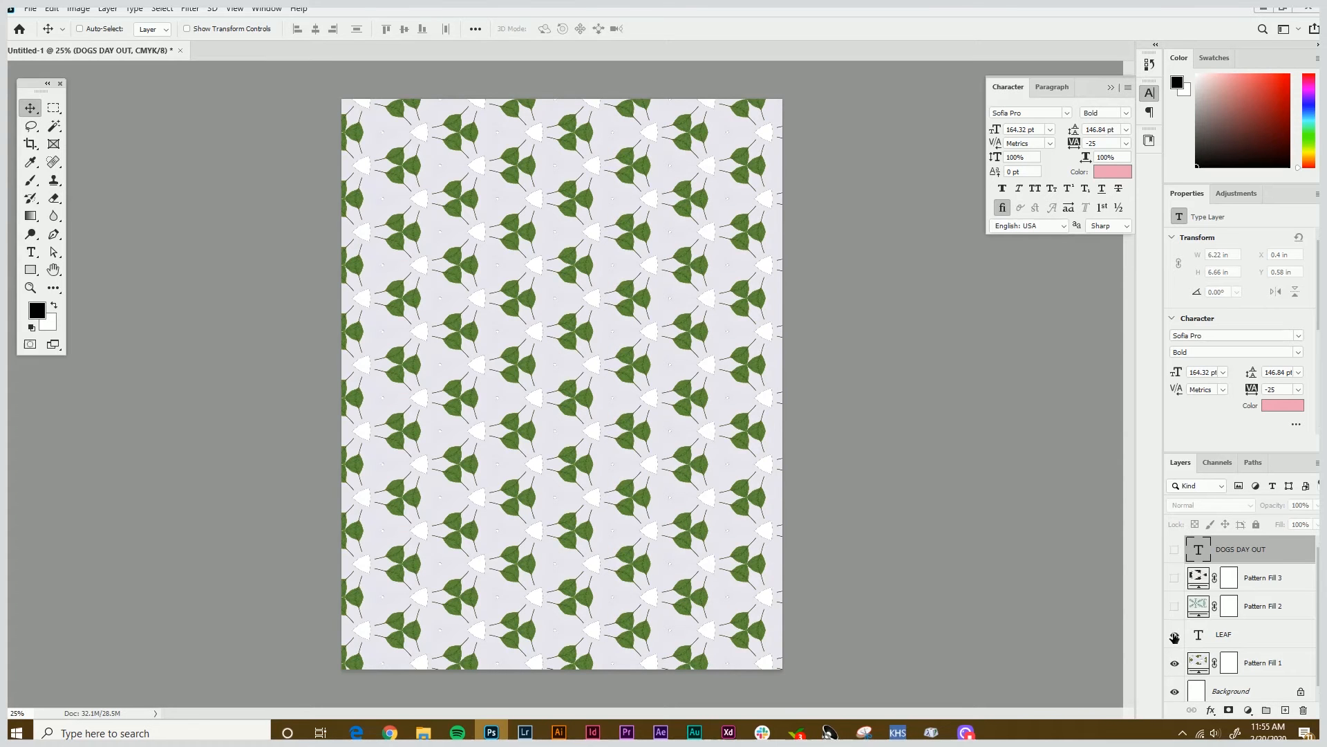
click(1175, 636)
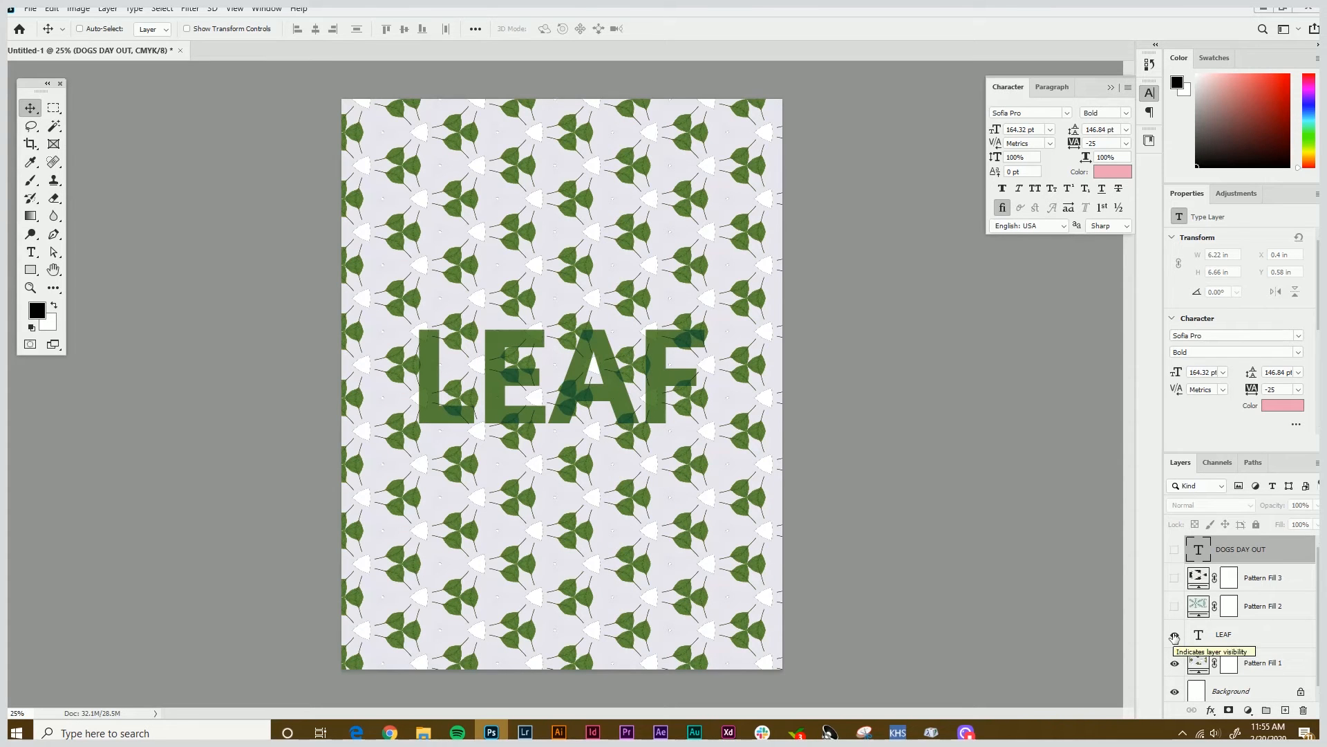
click(1174, 636)
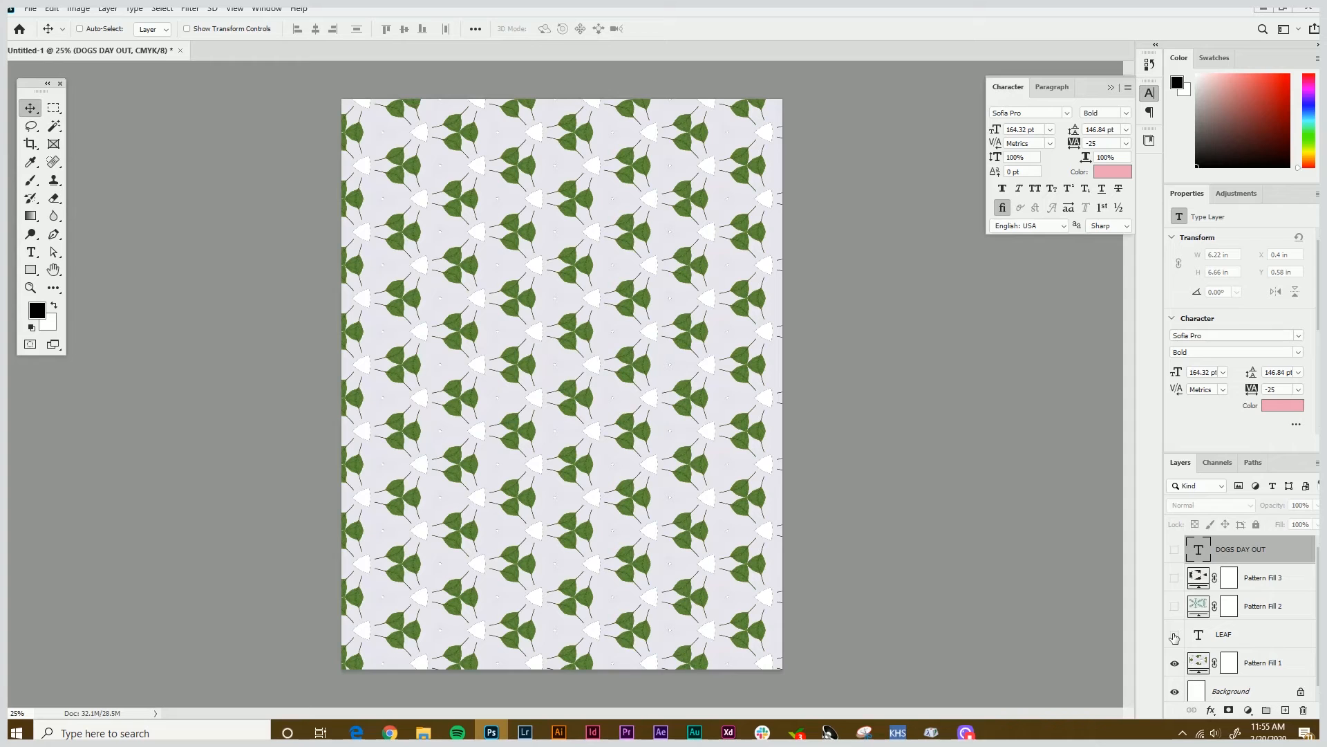
Start Create From Image from the Libraries and load the photo of the dog in the unicorn hoodie.
click(268, 10)
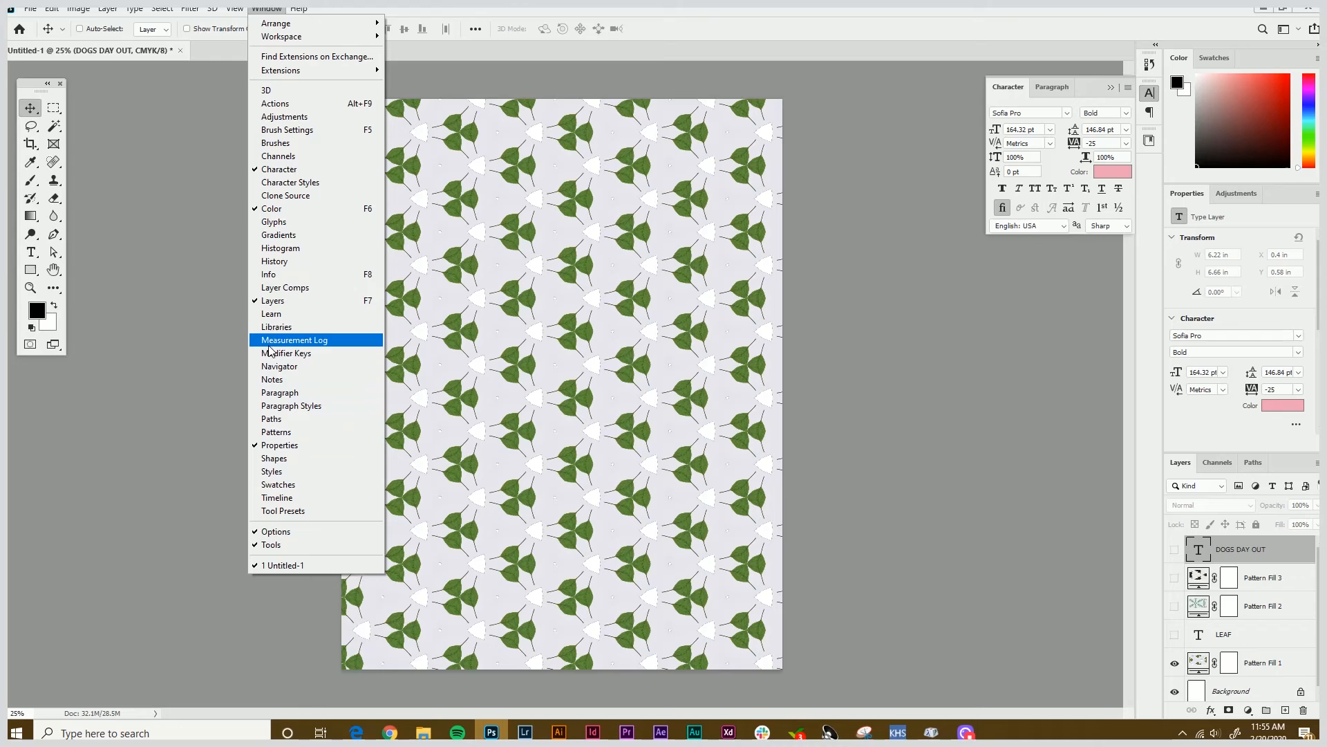
click(277, 326)
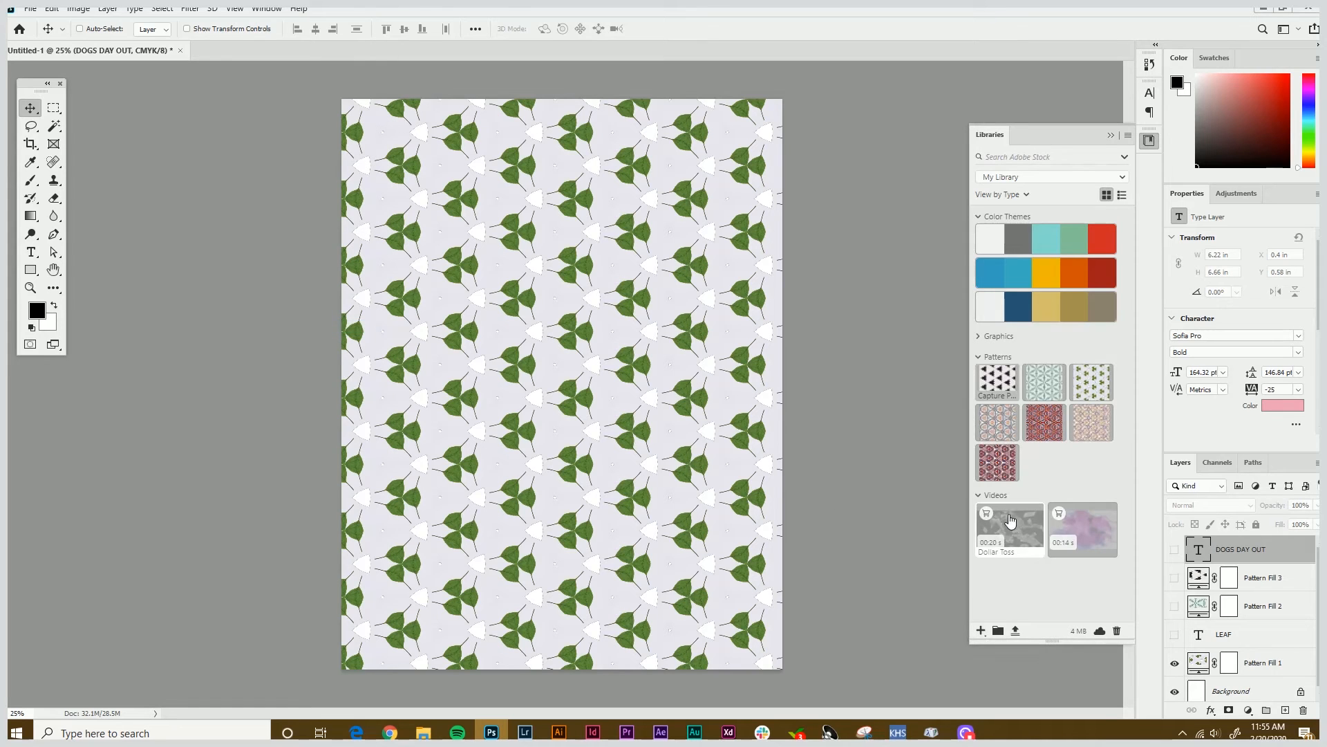
click(980, 630)
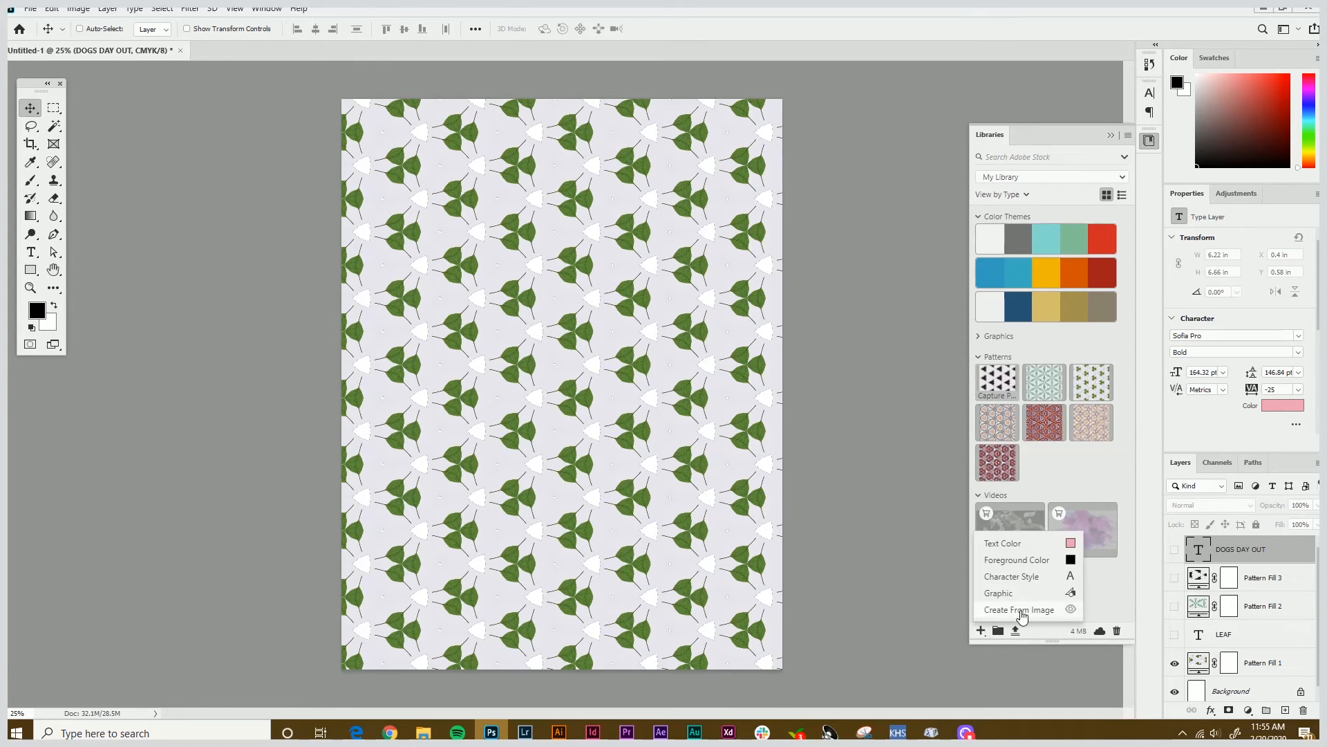
click(1070, 612)
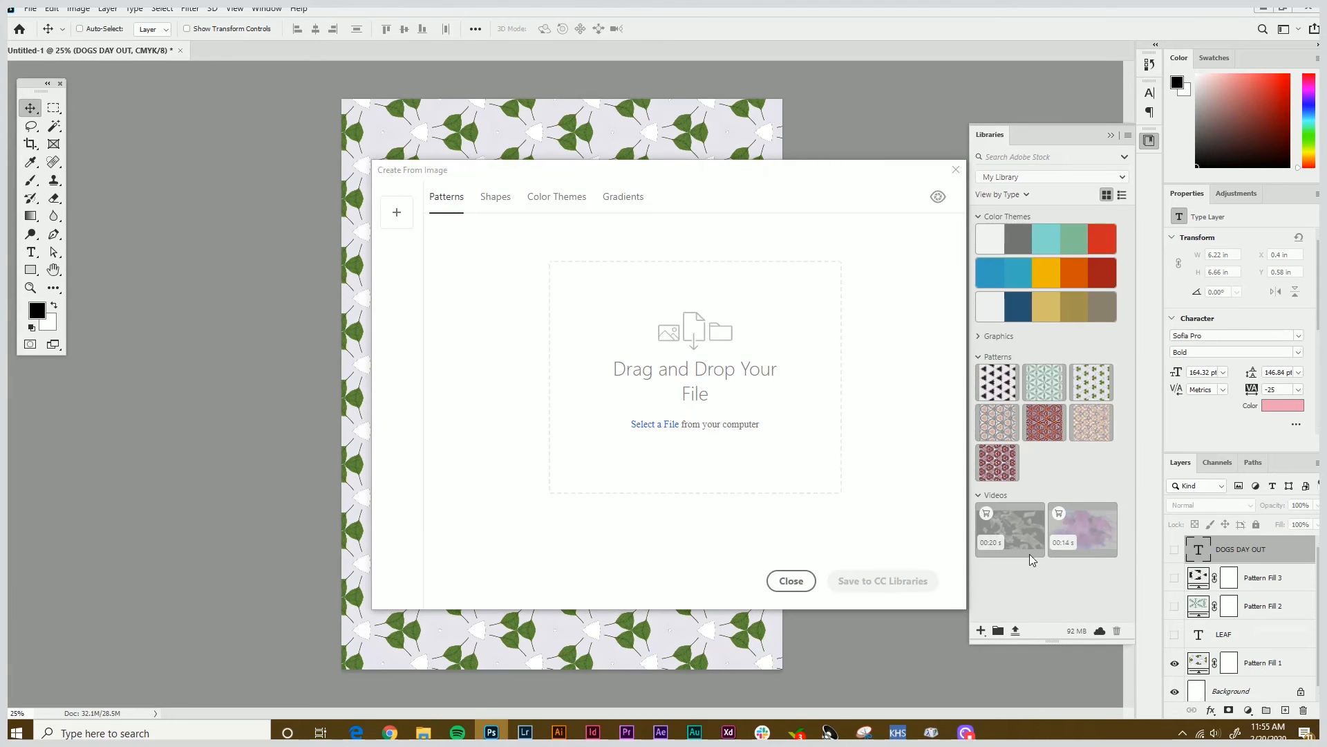
drag(892, 386, 672, 373)
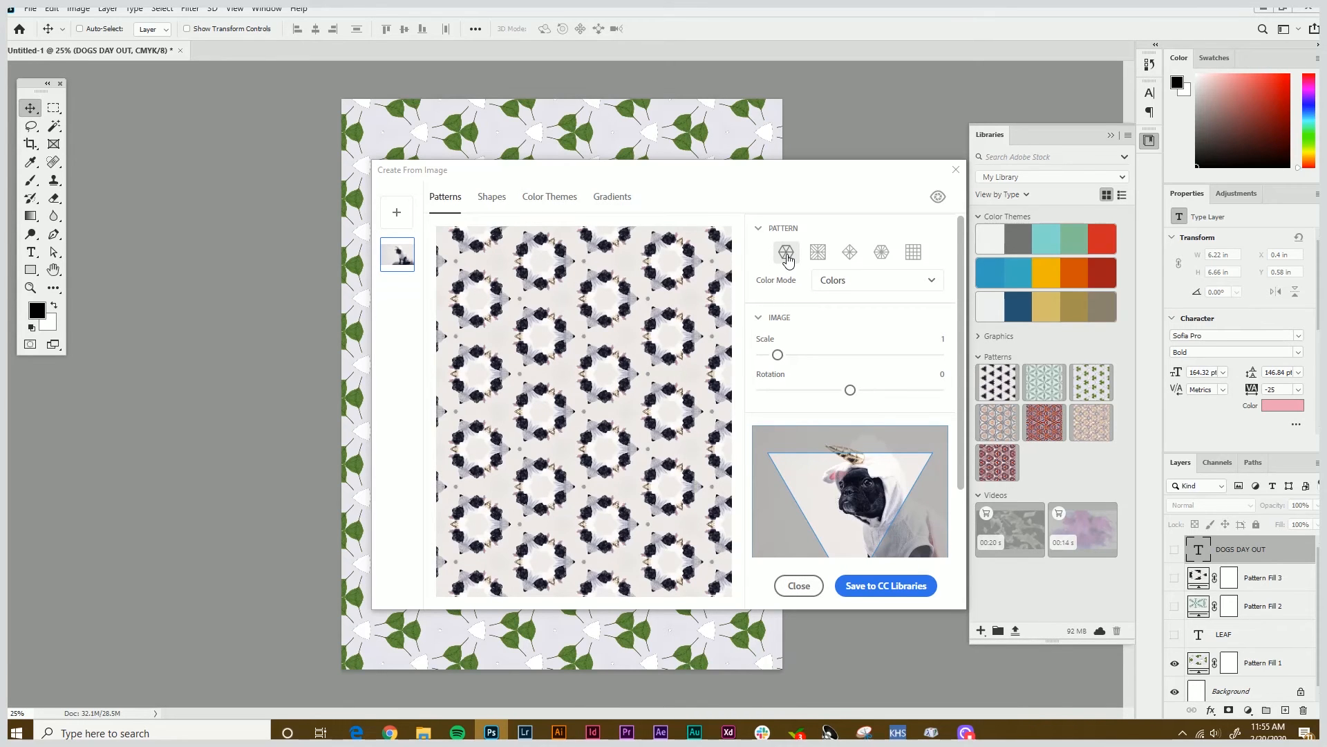
Try the Grayscale color mode on the dog pattern and return it to Colors.
click(842, 283)
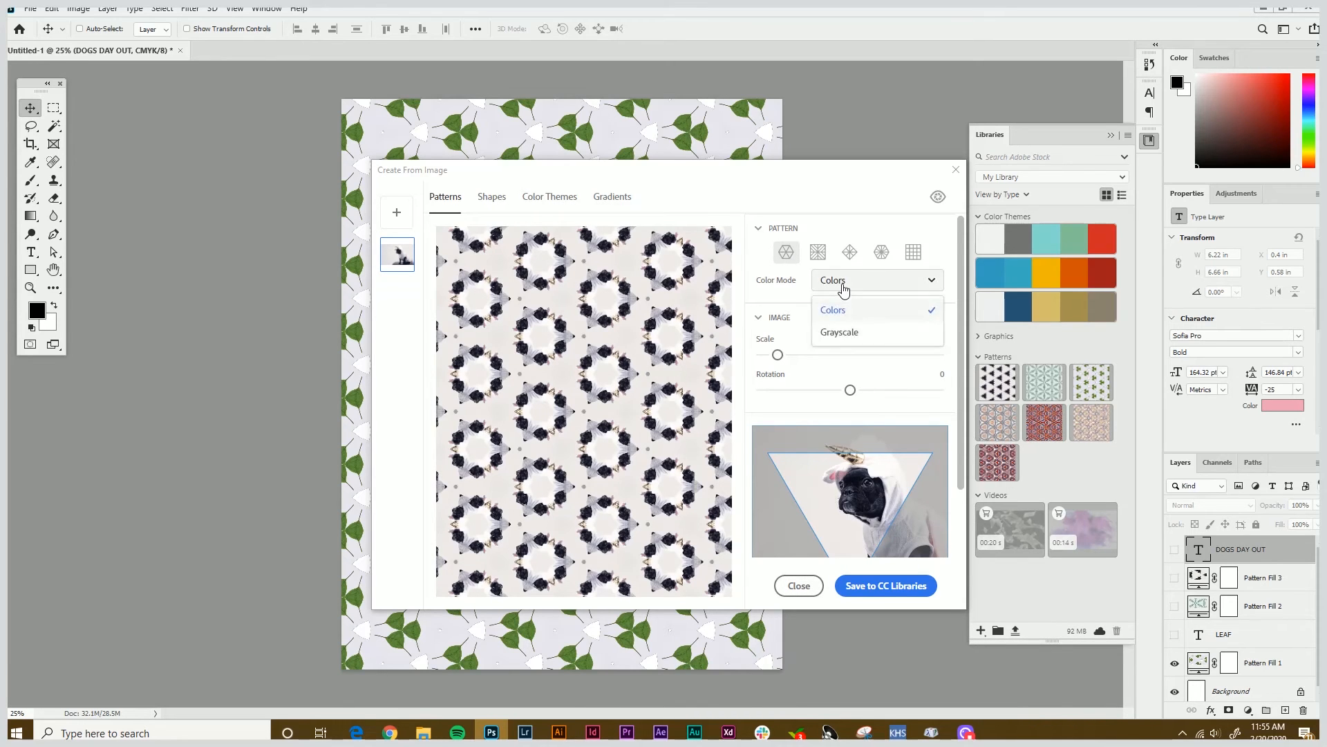
click(843, 338)
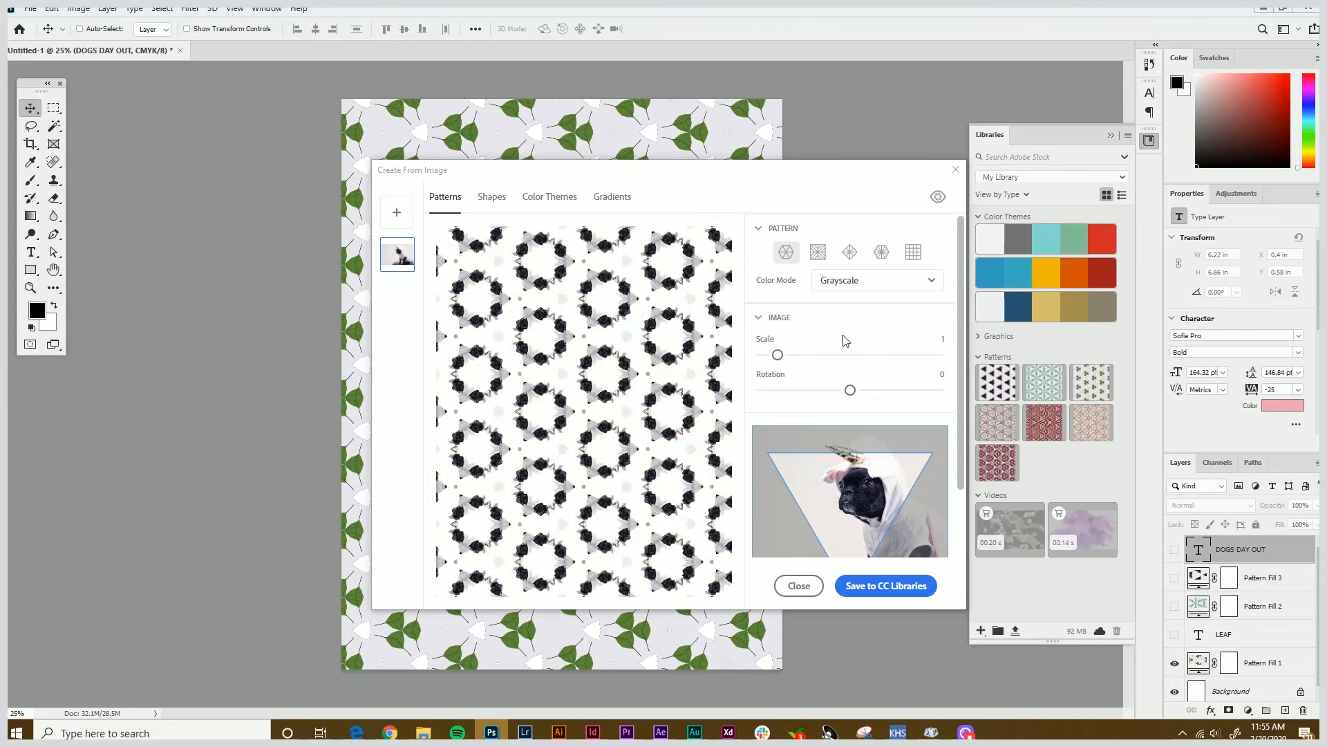
click(851, 285)
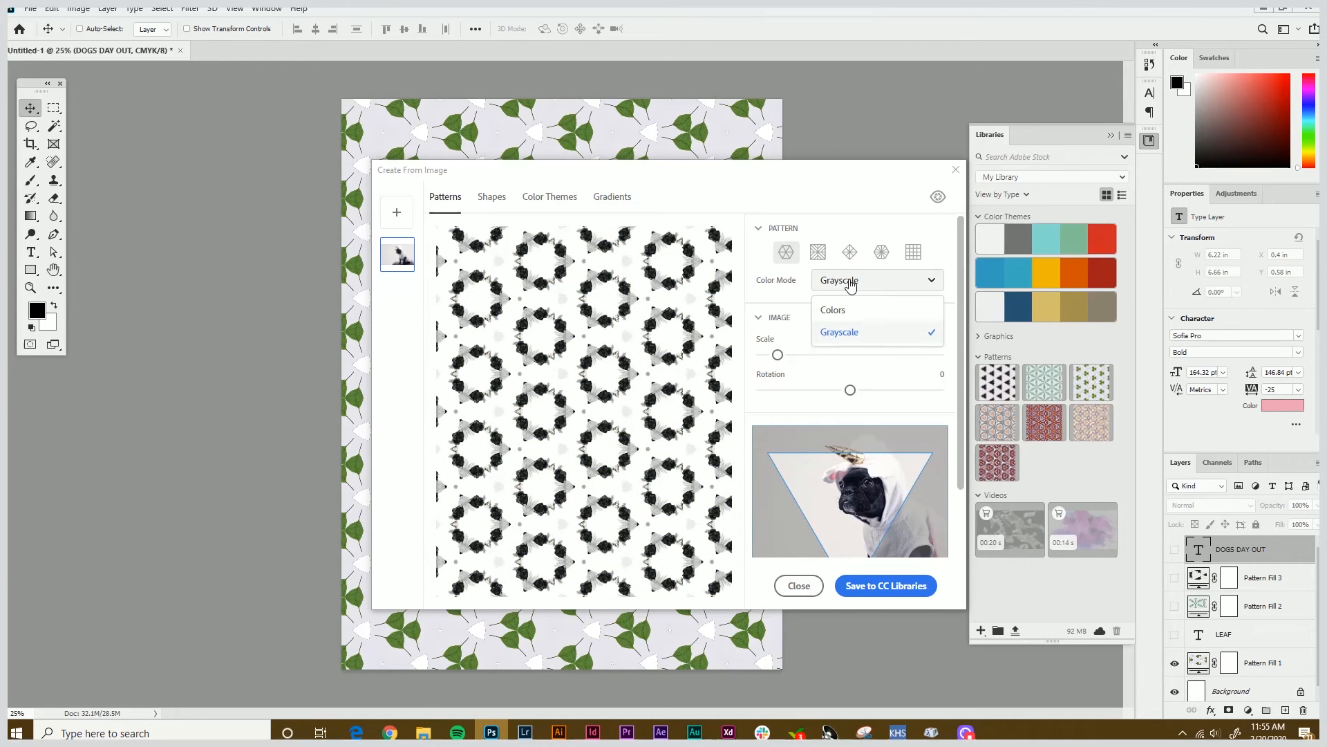
click(840, 313)
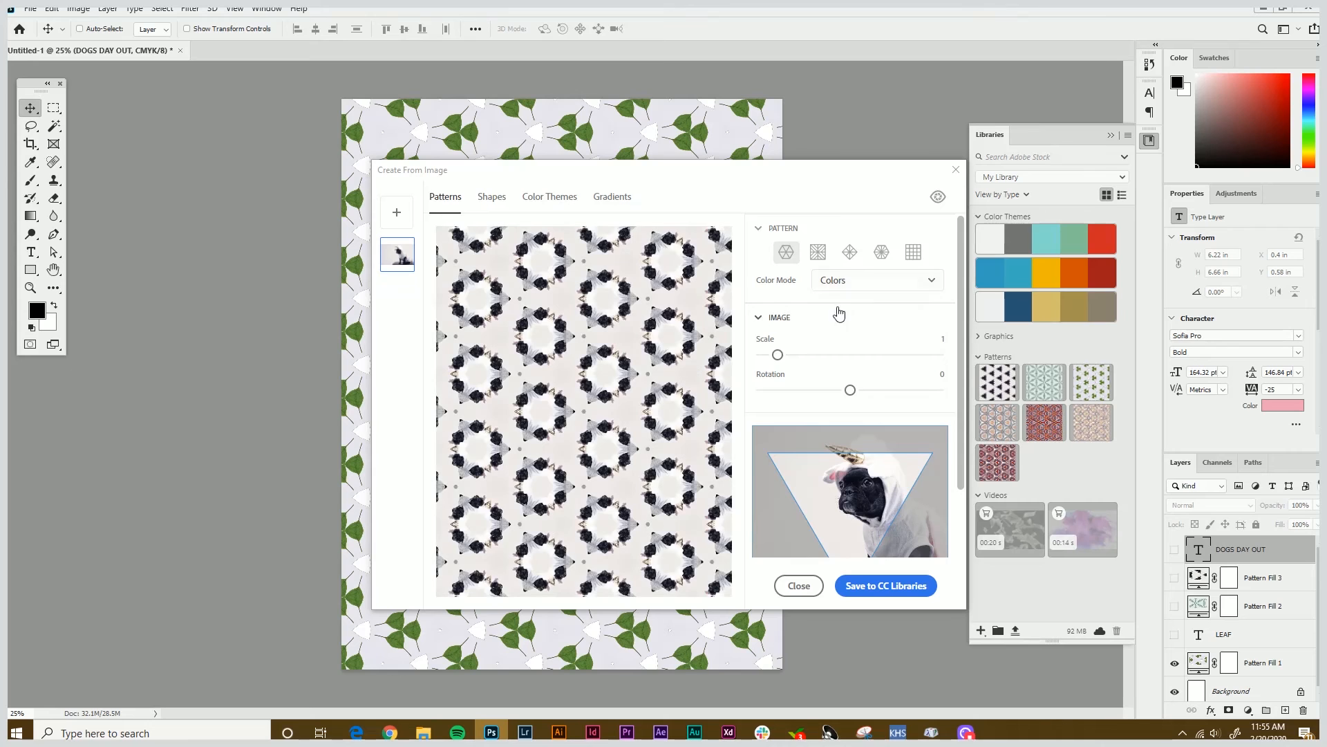
Try the second, third and fourth pattern layouts on the dog photo and rotate the image to 7.
click(819, 253)
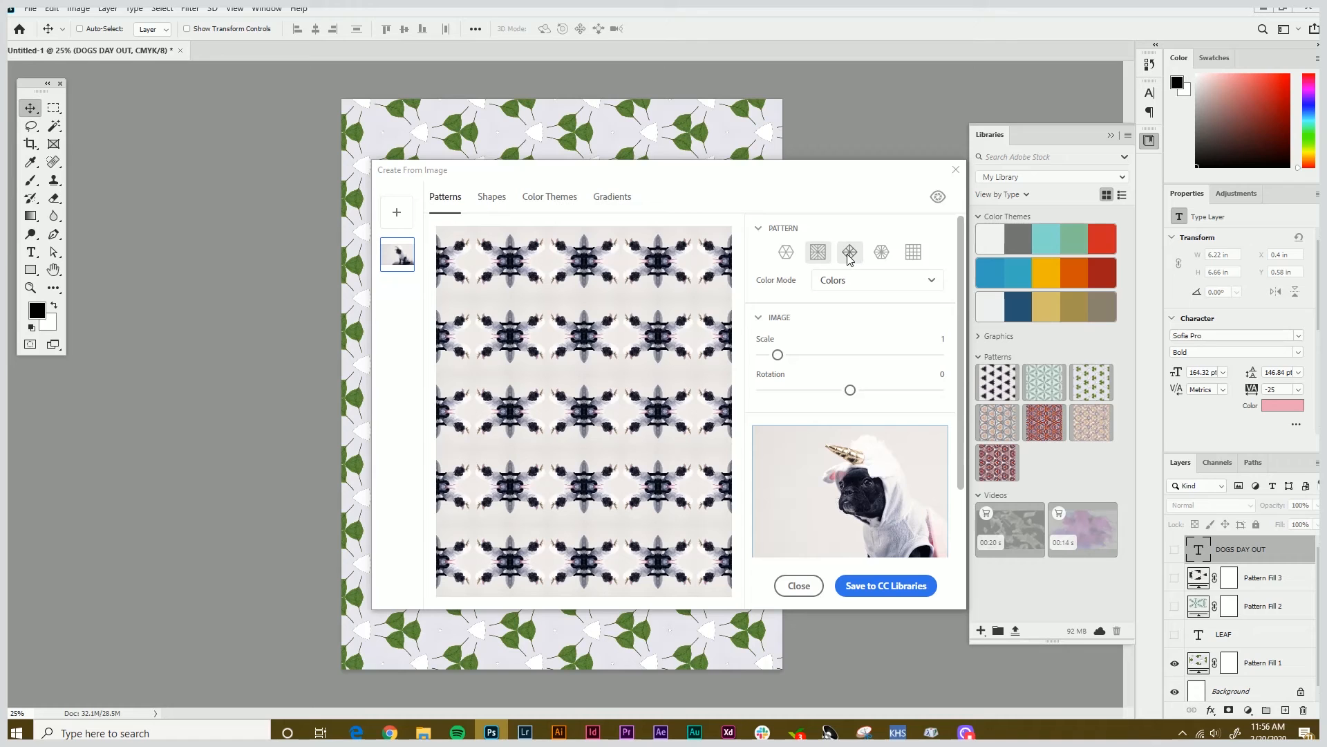
click(850, 255)
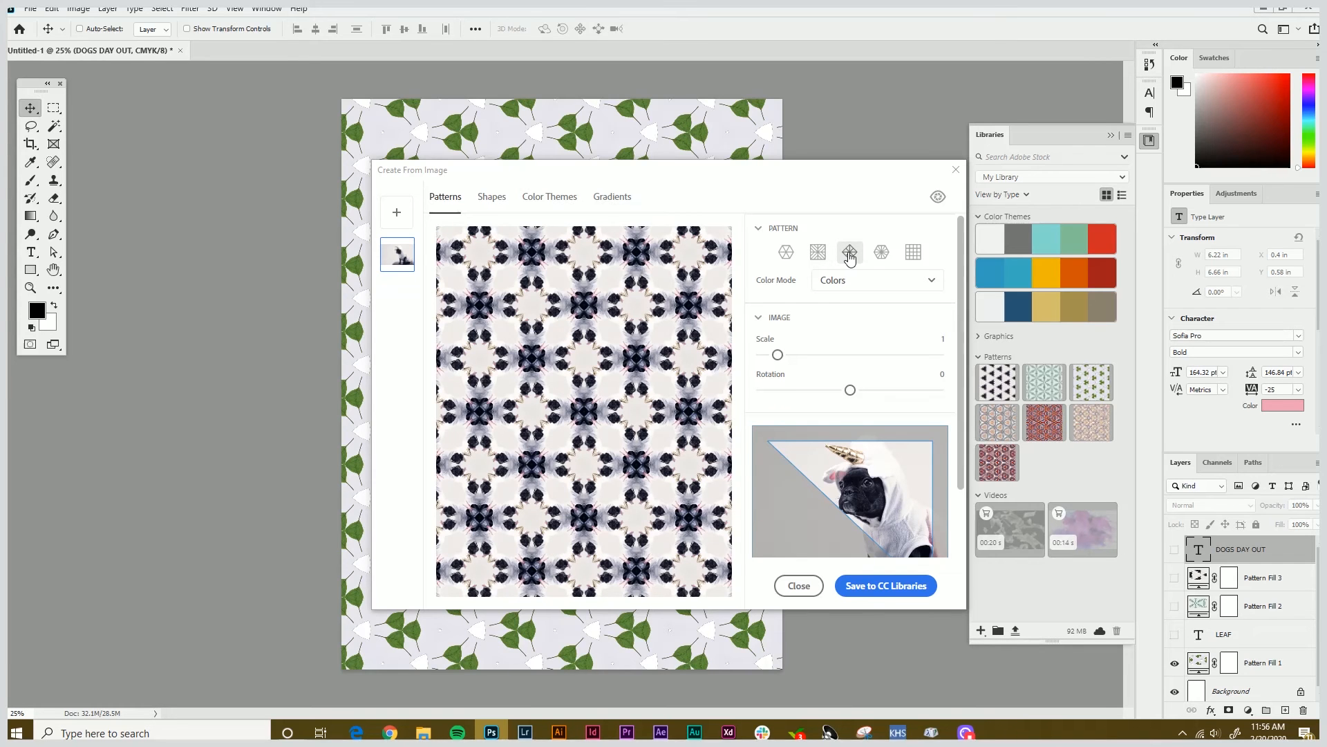
click(882, 254)
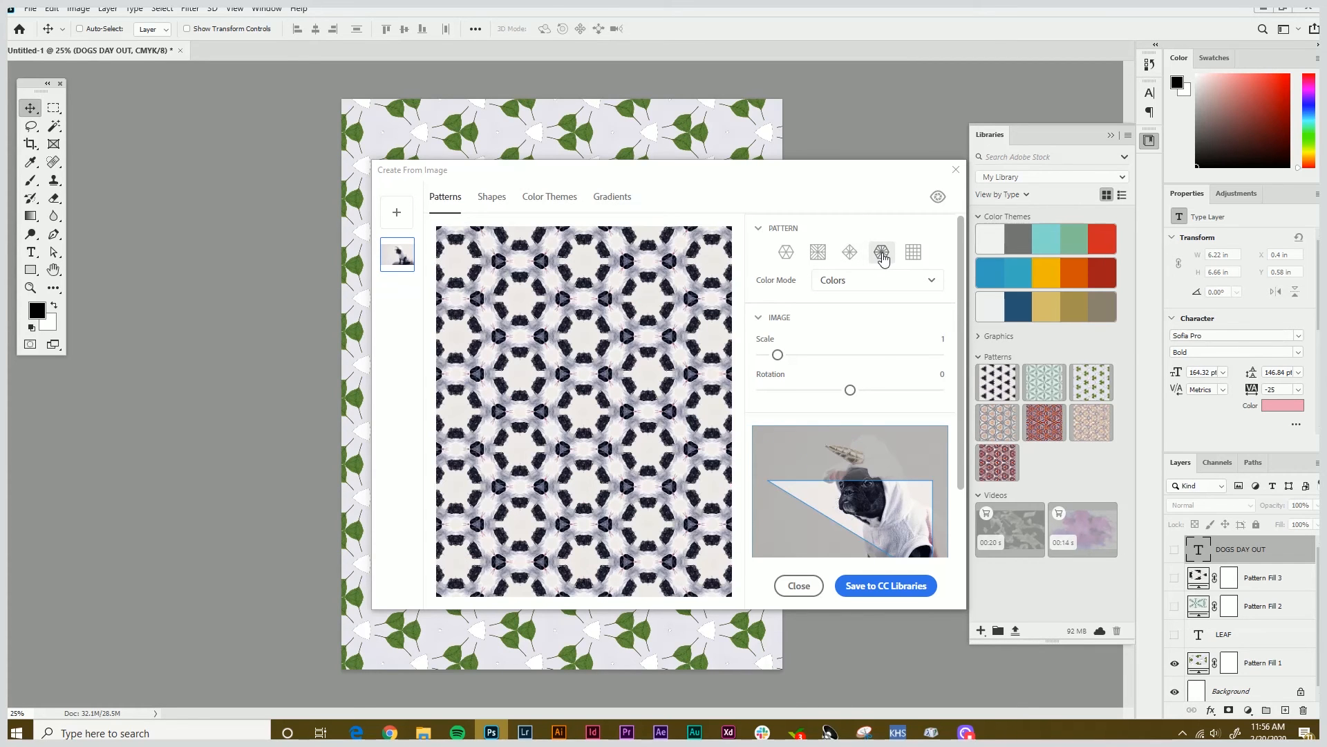
mouse_move(851, 390)
mouse_down()
mouse_move(915, 390)
mouse_move(854, 389)
mouse_up()
Switch the dog pattern to the square grid layout and set image rotation to 130 and scale to 2.8.
click(913, 253)
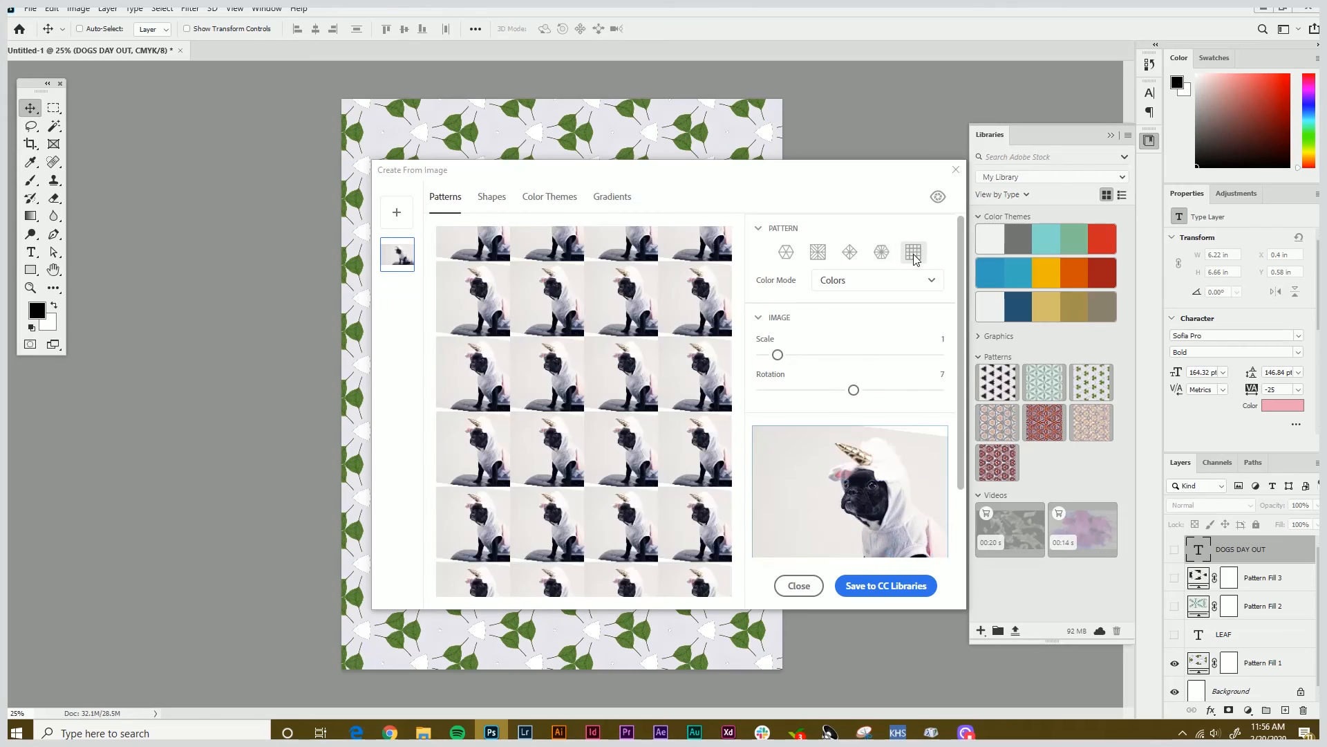
drag(853, 390, 913, 390)
drag(777, 355, 809, 354)
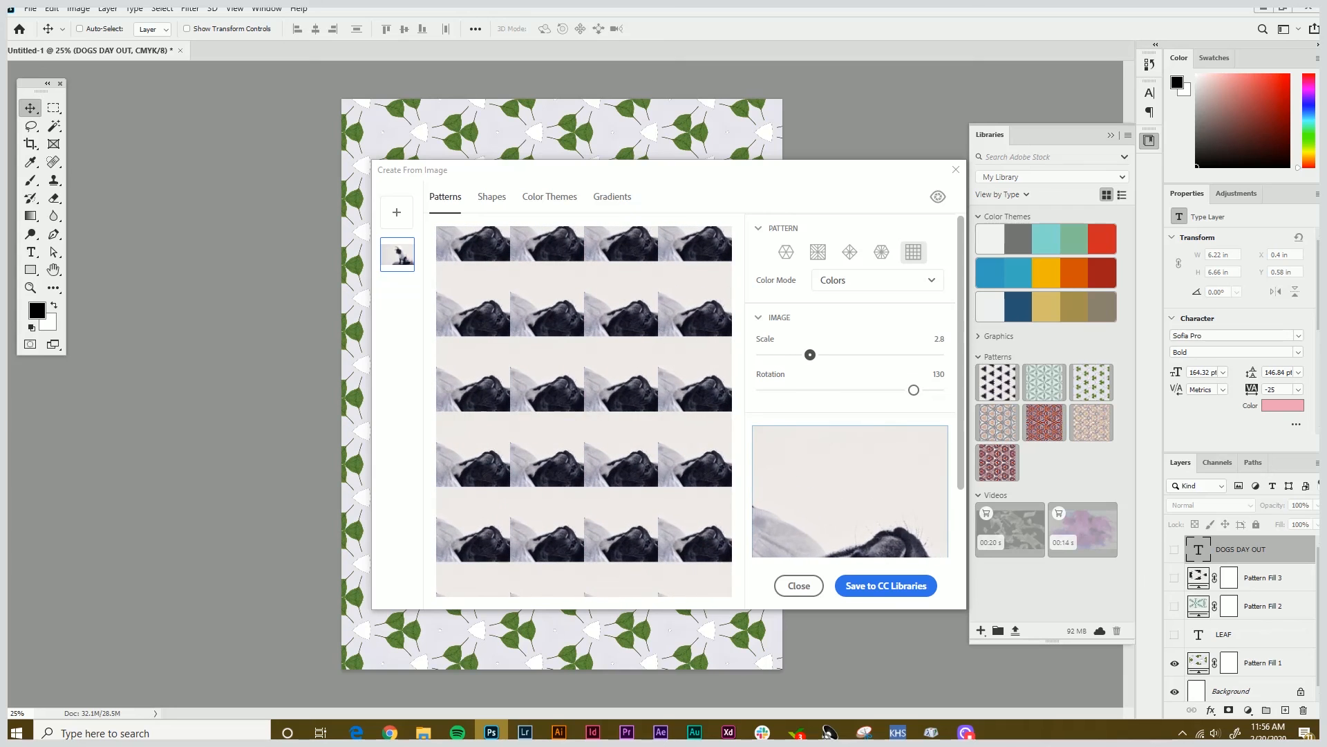
Reduce the dog shape's Detail to 43, and move the blue and pink color theme samples to other spots on the dog.
click(494, 203)
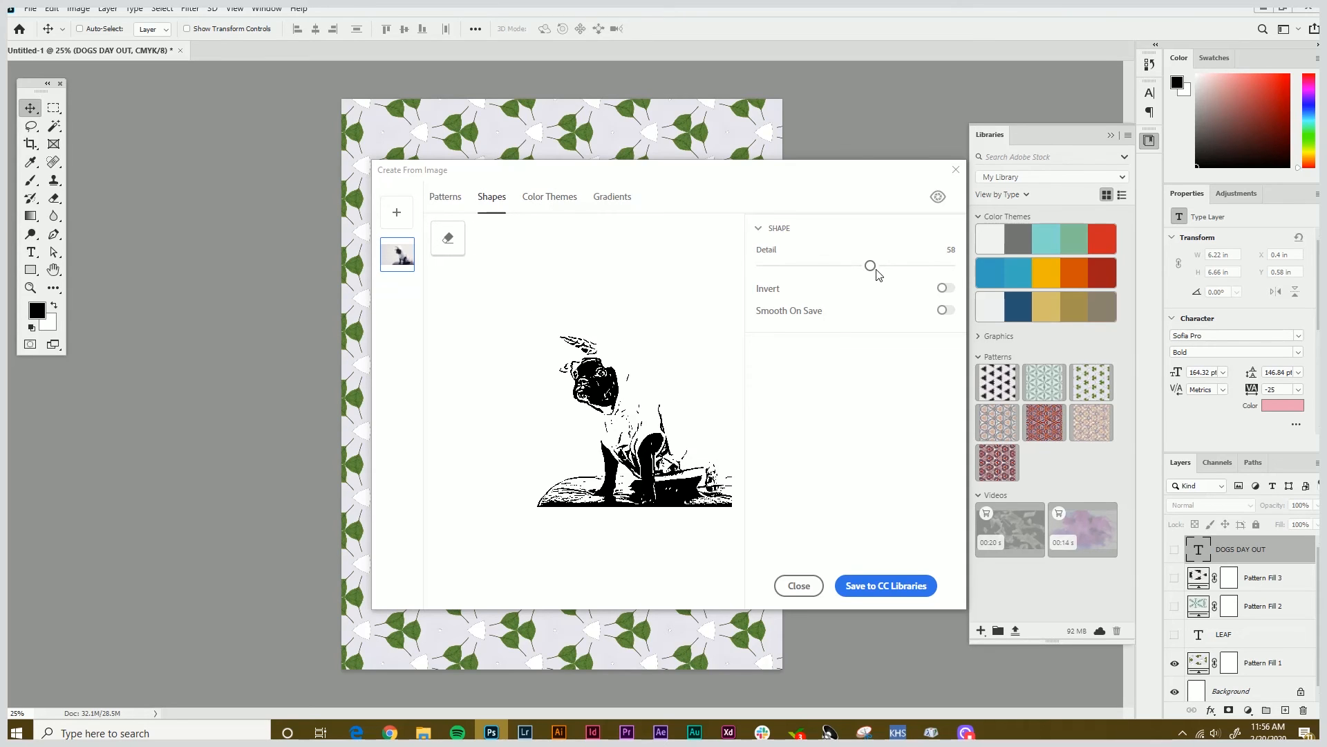
drag(871, 266, 841, 269)
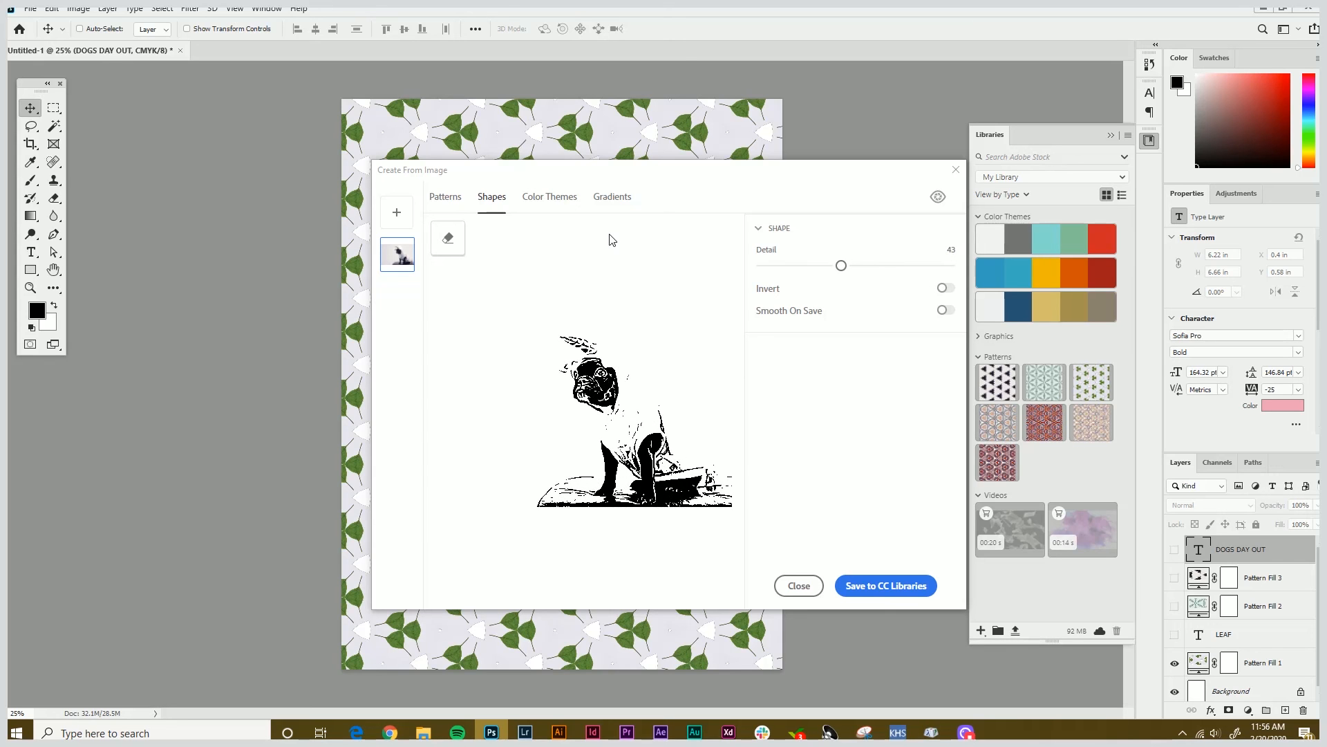
click(543, 199)
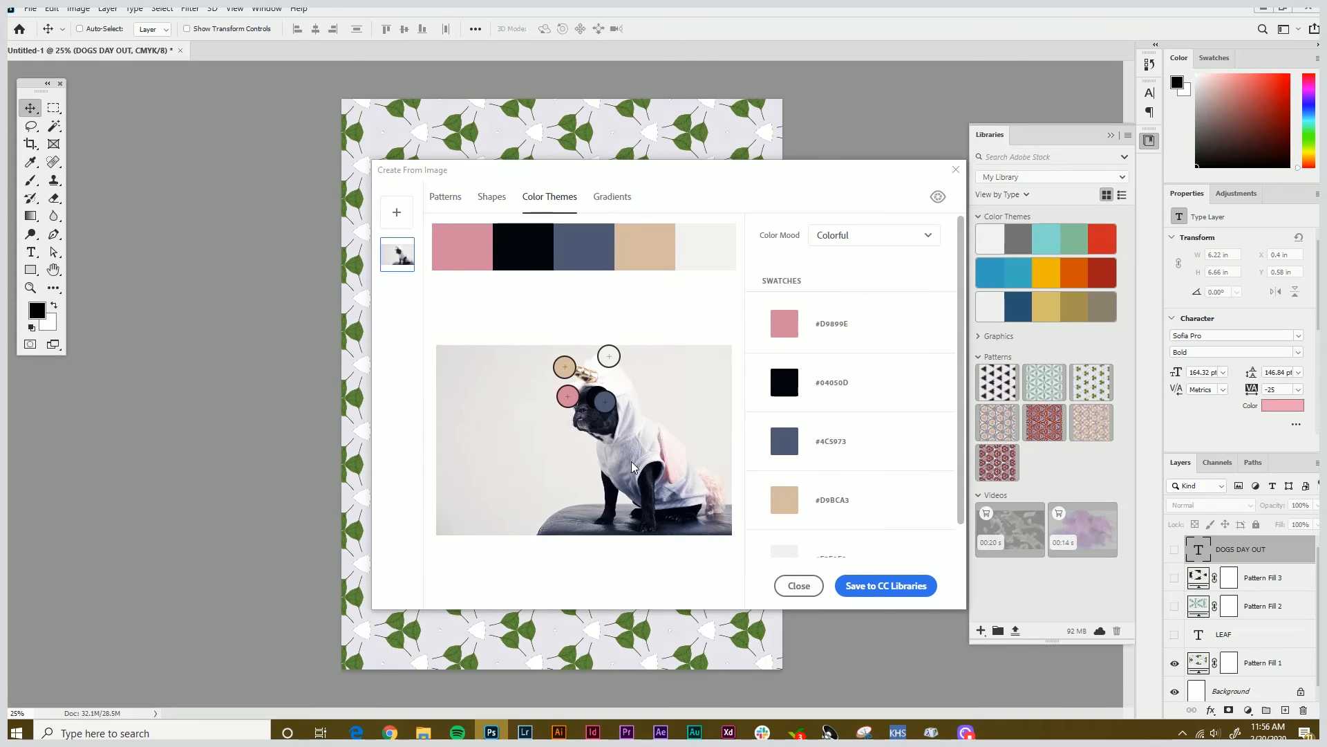
drag(605, 399, 667, 451)
drag(568, 395, 579, 423)
Sample a gradient from the dog's horn, dark face and pink outfit, and try 6 gradient stops before going back to 3.
click(617, 197)
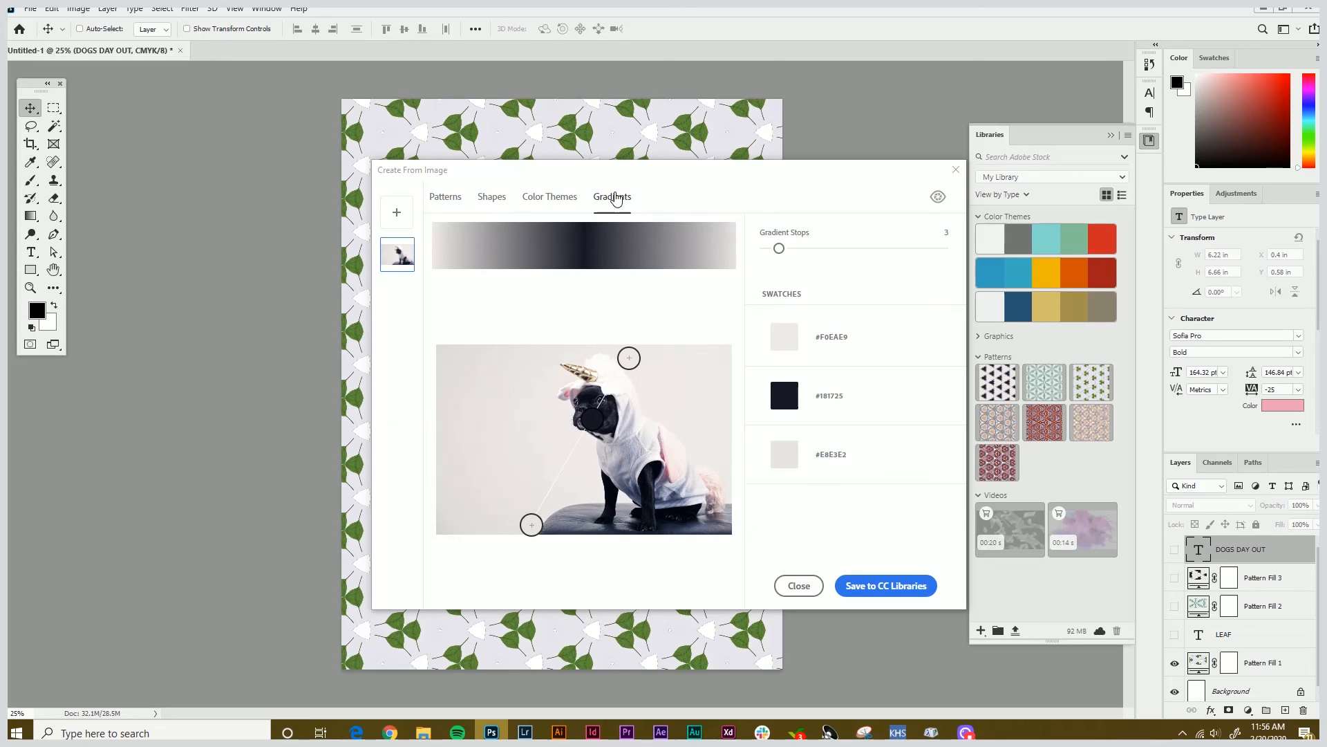
drag(628, 359, 603, 418)
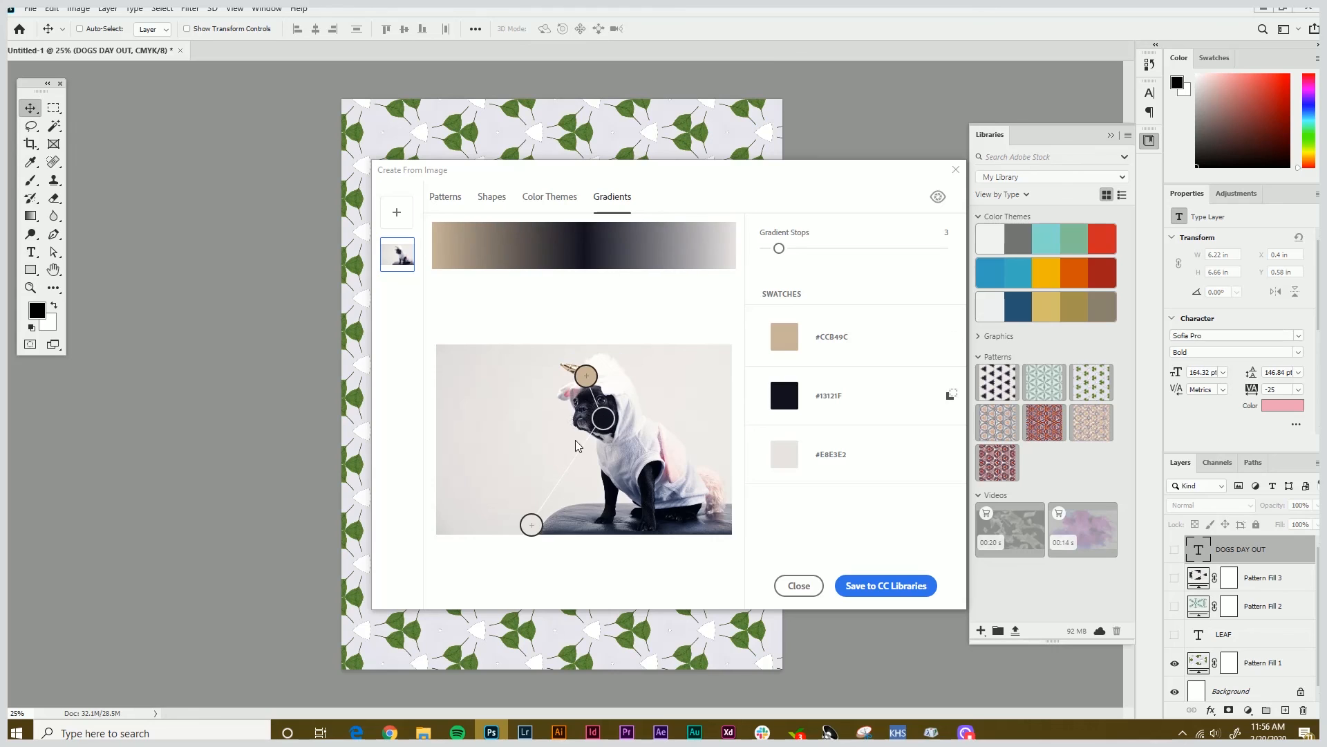
drag(531, 524, 668, 466)
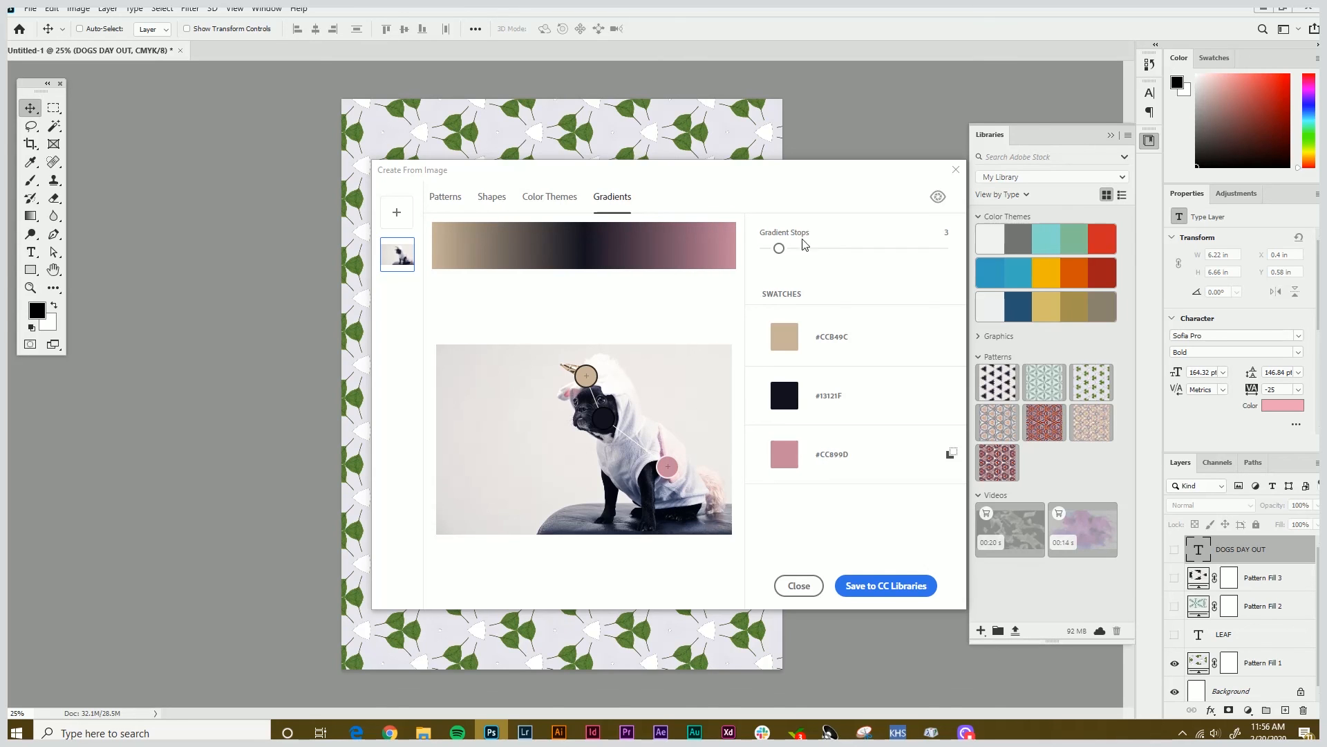
drag(779, 248, 817, 248)
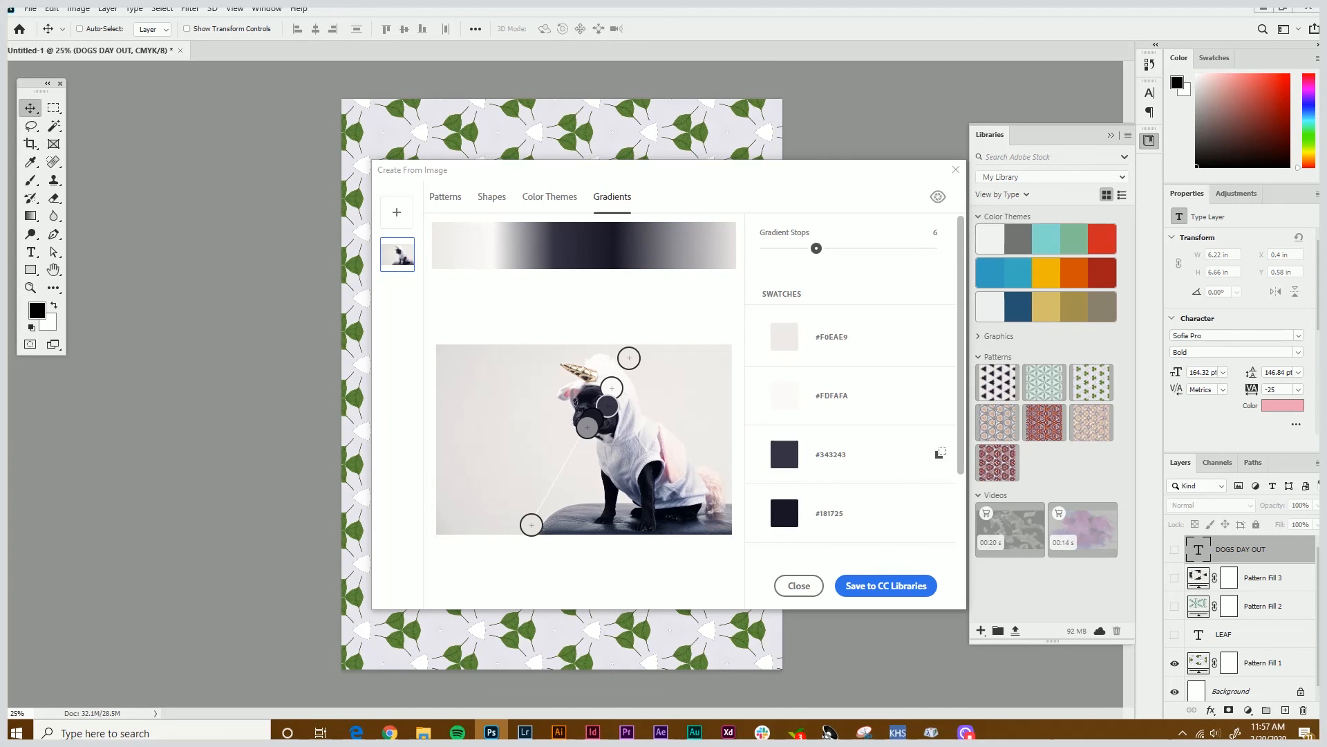
drag(817, 248, 780, 248)
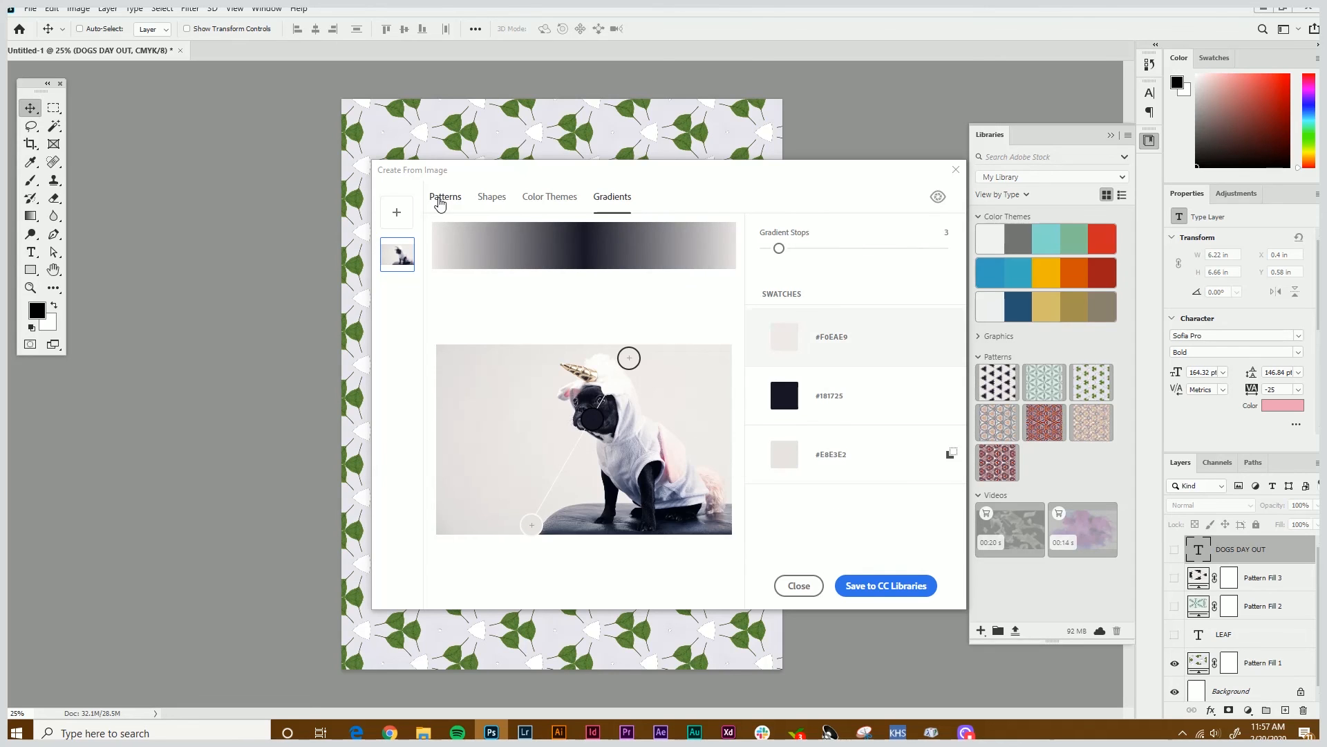
Go back to the dog pattern, choose the first triangular layout, and close Create From Image without saving.
click(441, 203)
click(786, 253)
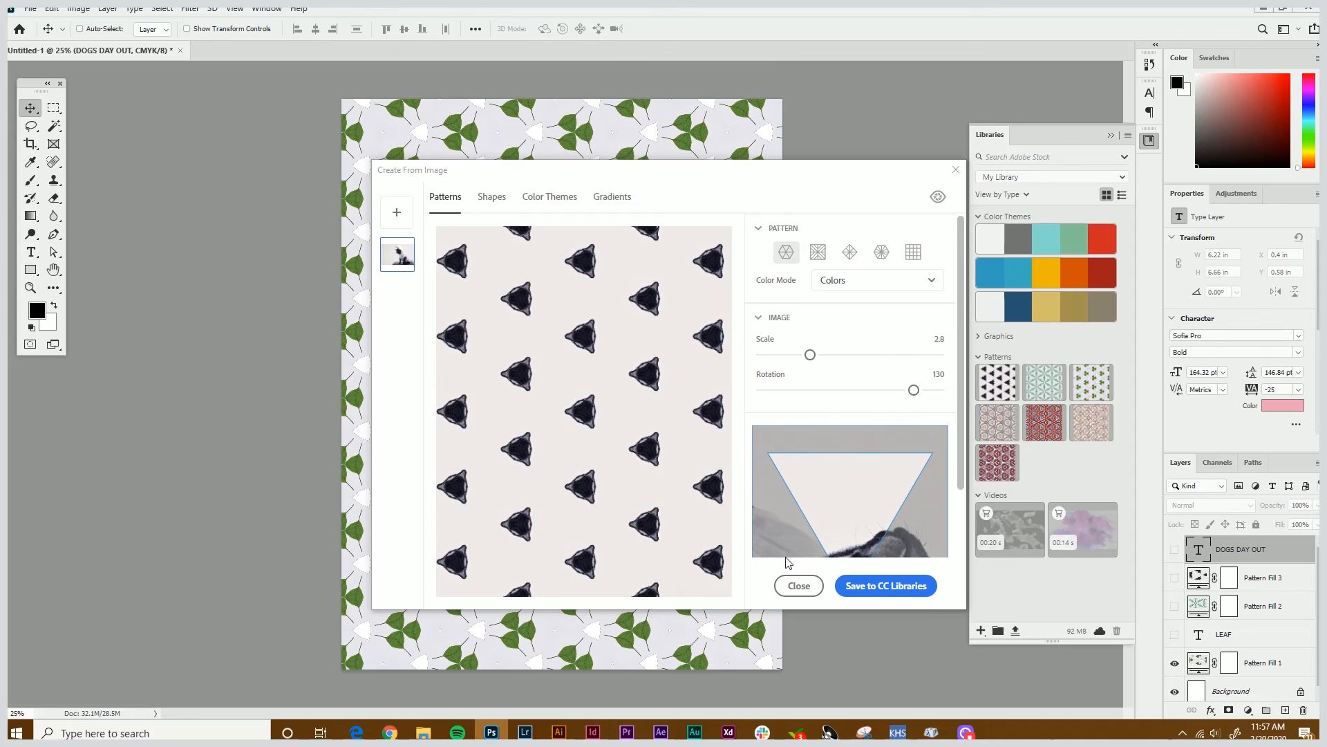
click(791, 587)
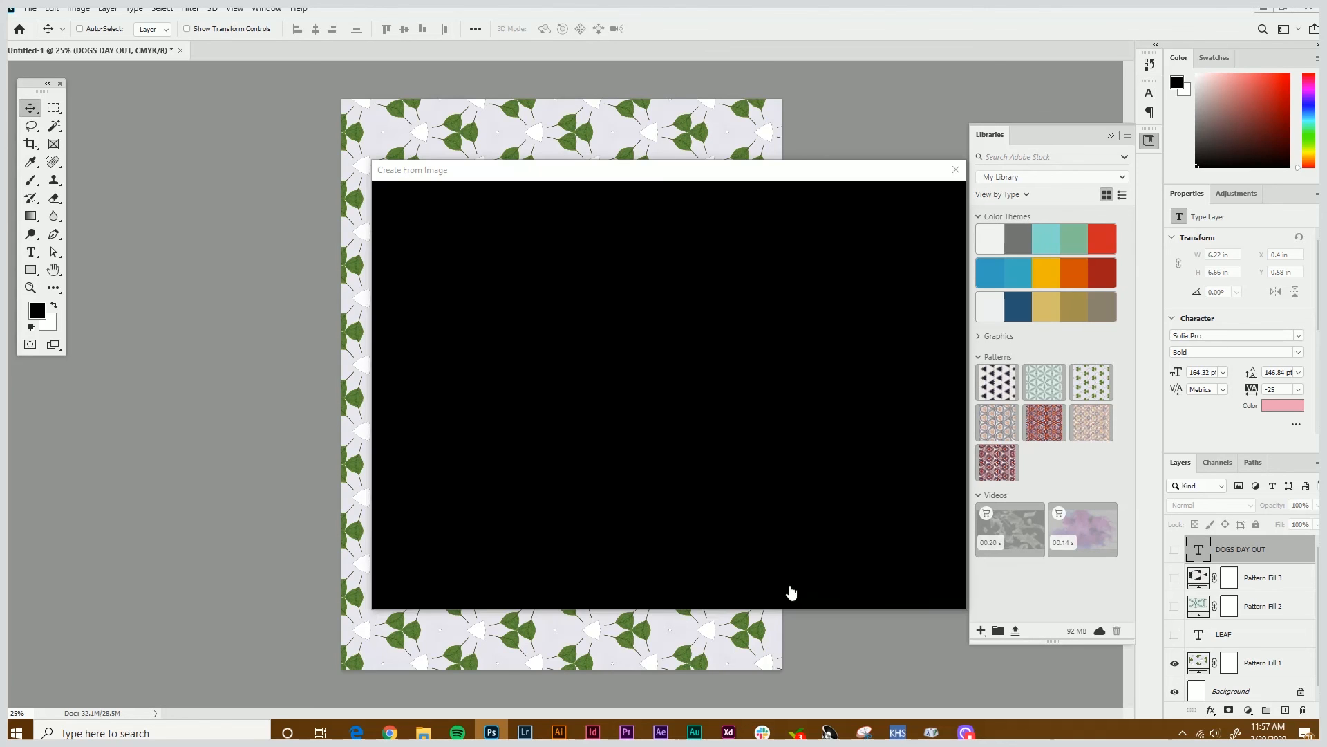
Show the dog pattern fill layer and the DOGS DAY OUT text layer again.
click(1175, 578)
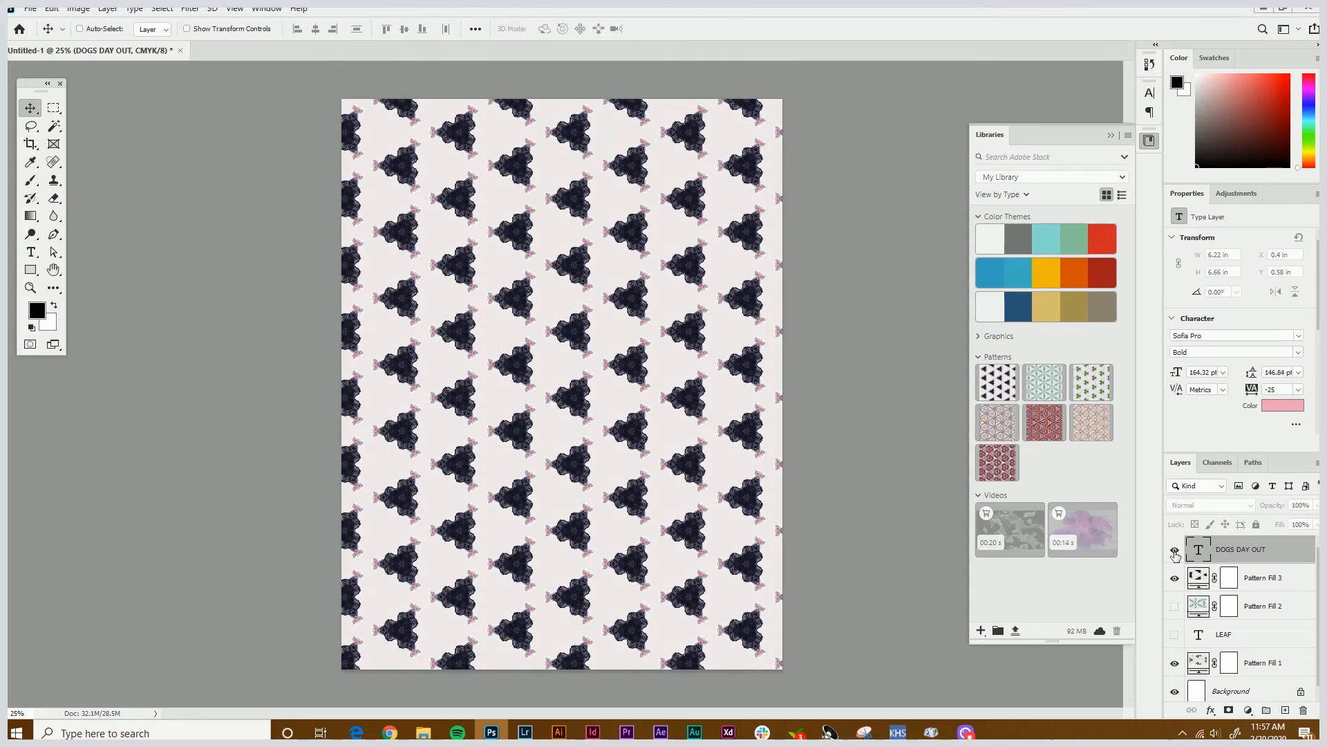
click(1174, 551)
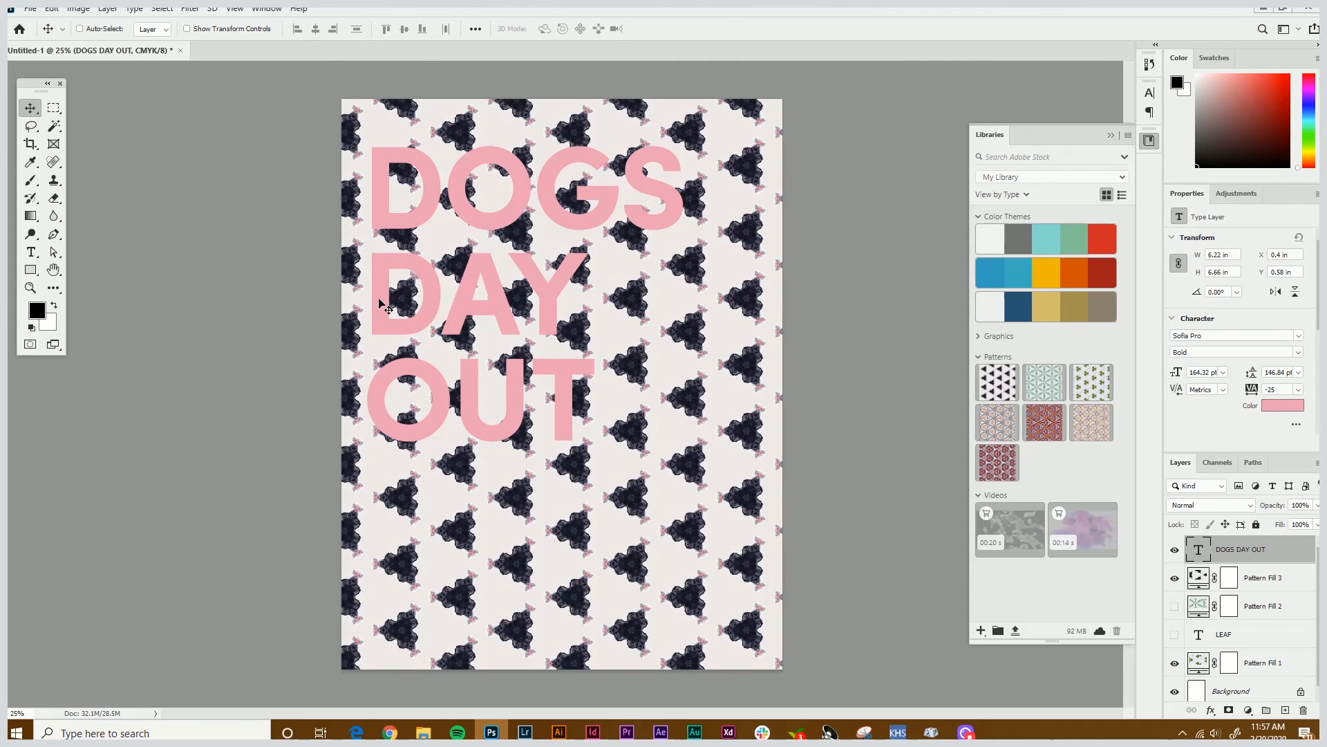